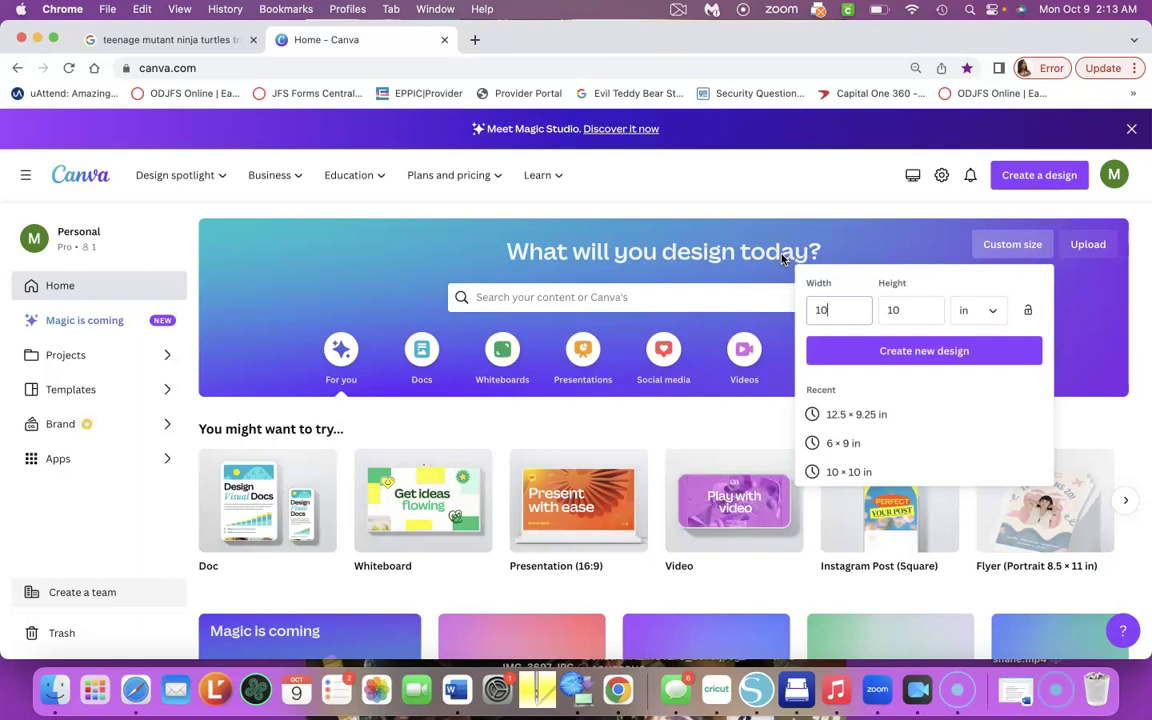
Look through the recent designs on the home page to review the earlier shirt, journal, planner and bag artwork
{"action": "left_click", "coordinate": [895, 246]}
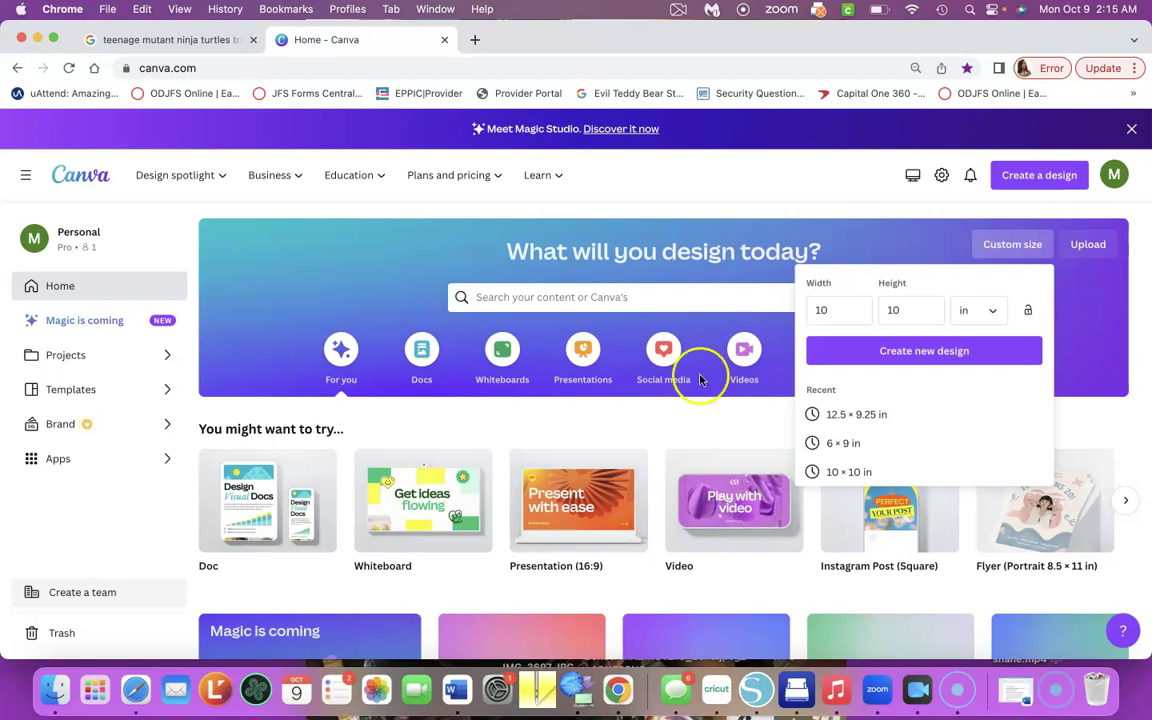
{"action": "scroll", "coordinate": [689, 437], "scroll_direction": "down", "scroll_amount": 5}
{"action": "scroll", "coordinate": [692, 438], "scroll_direction": "down", "scroll_amount": 2}
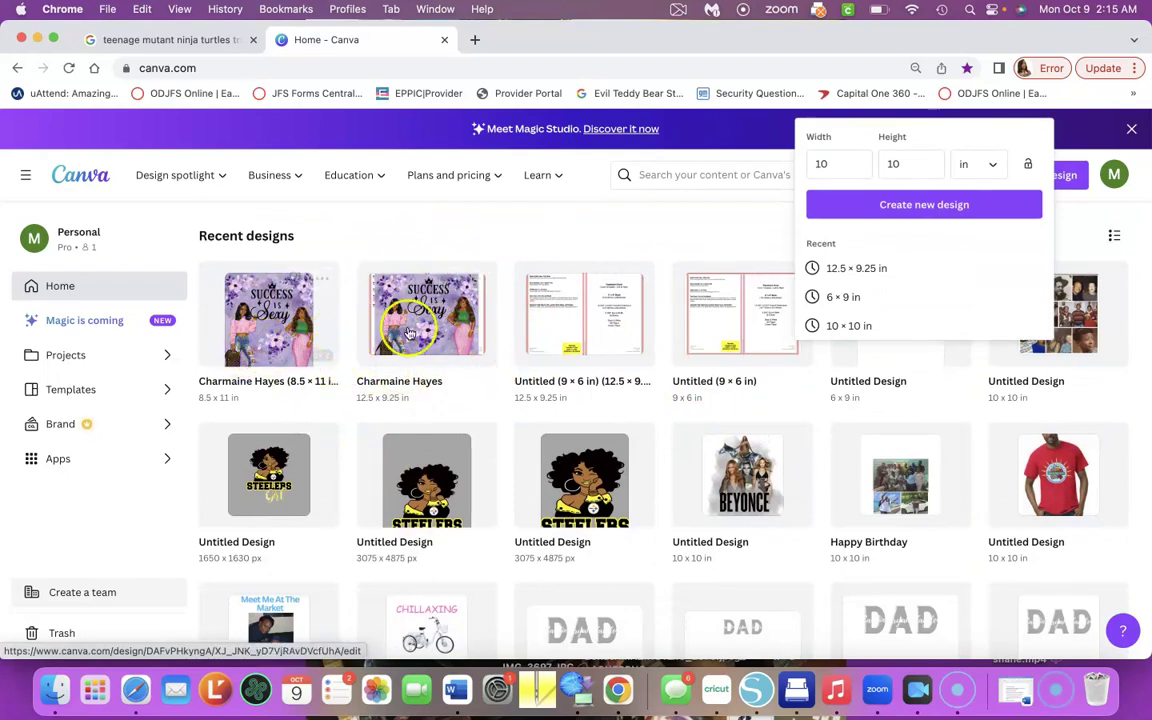
{"action": "scroll", "coordinate": [503, 416], "scroll_direction": "down", "scroll_amount": 3}
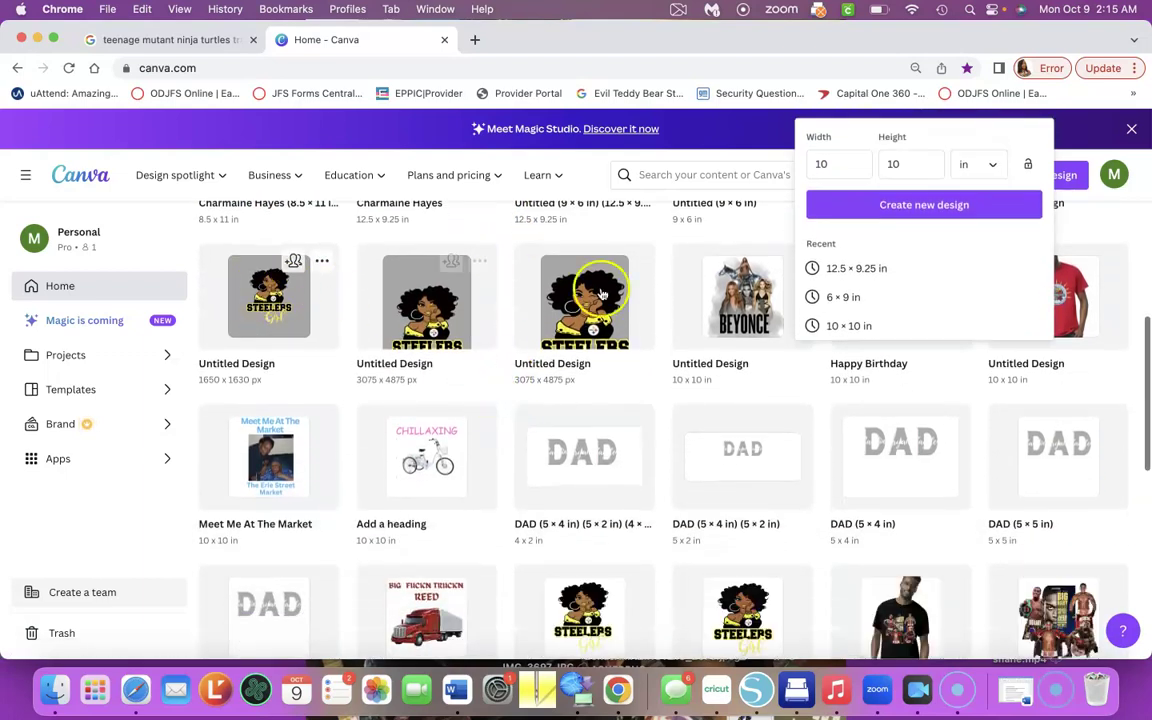
{"action": "scroll", "coordinate": [530, 382], "scroll_direction": "down", "scroll_amount": 3}
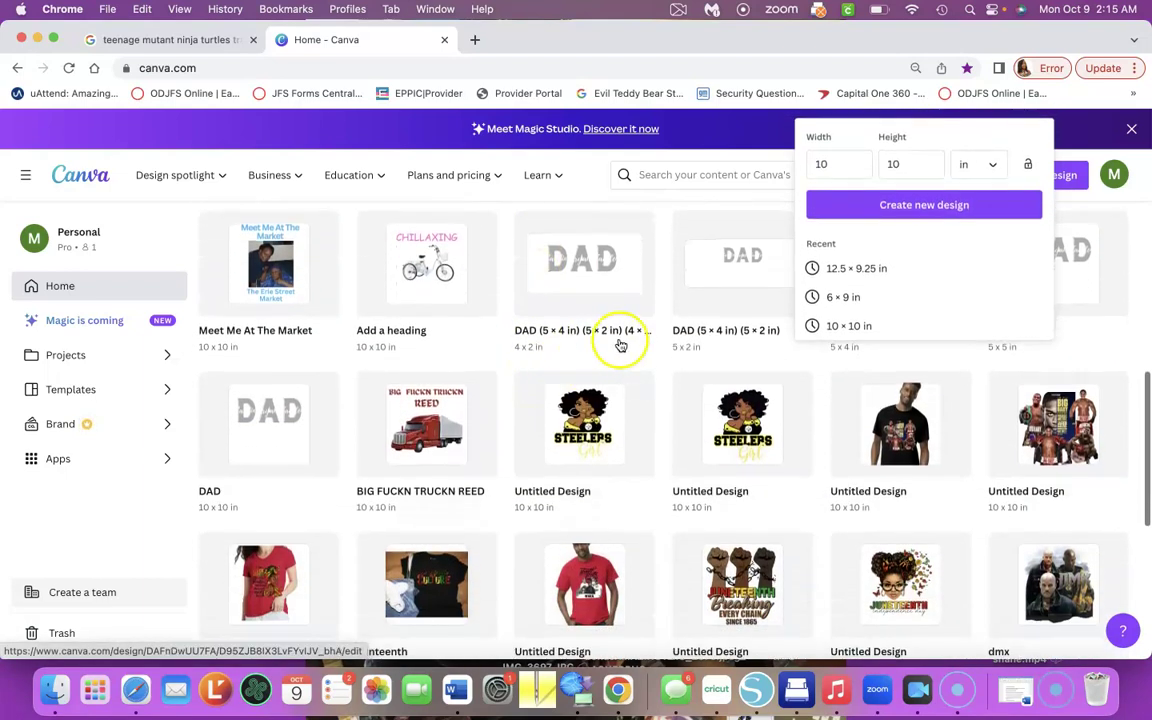
{"action": "scroll", "coordinate": [689, 549], "scroll_direction": "down", "scroll_amount": 3}
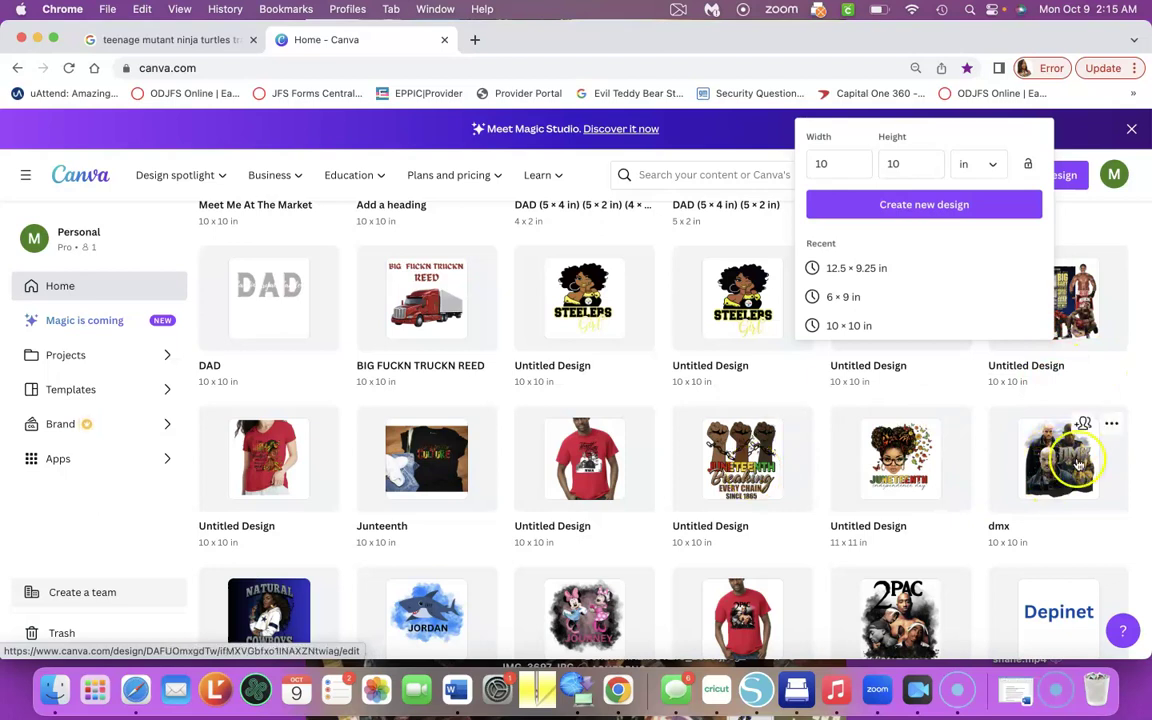
{"action": "scroll", "coordinate": [1033, 482], "scroll_direction": "down", "scroll_amount": 3}
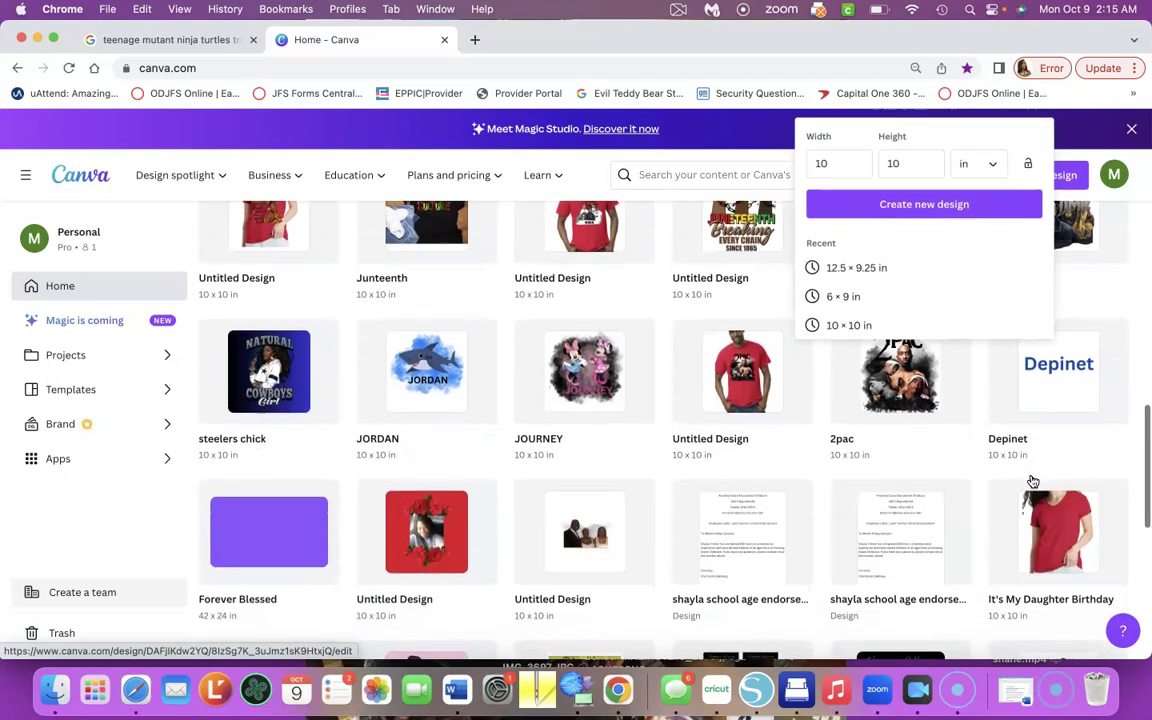
{"action": "scroll", "coordinate": [1031, 458], "scroll_direction": "up", "scroll_amount": 1}
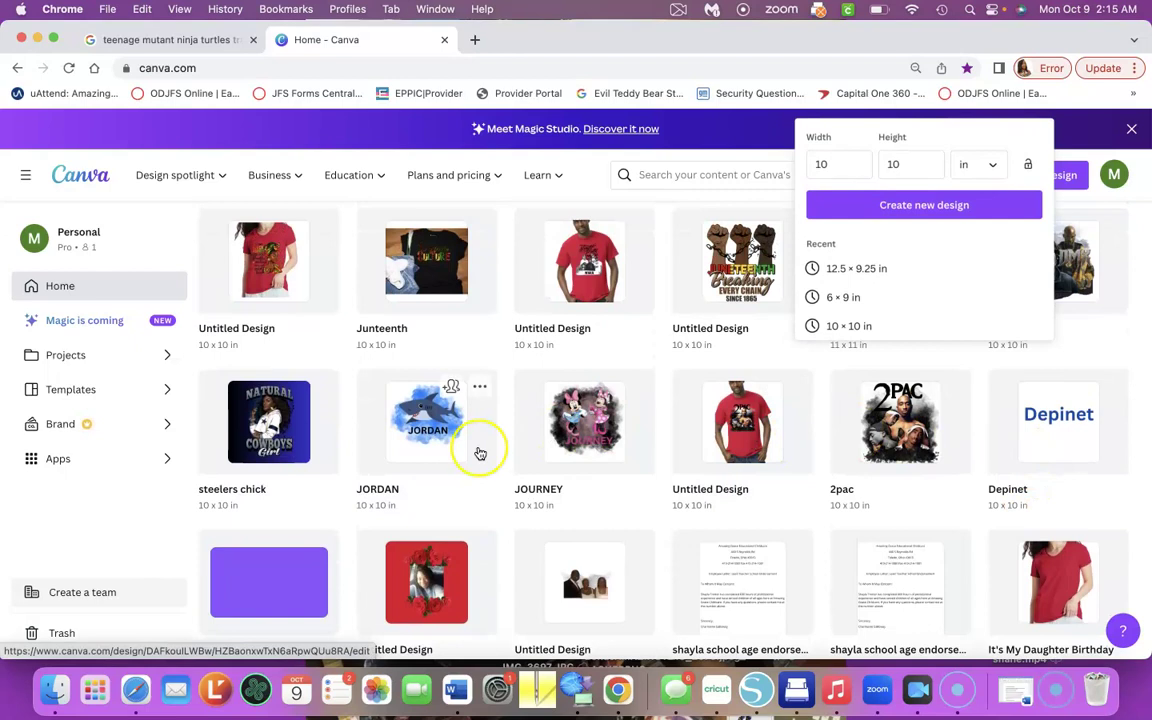
{"action": "scroll", "coordinate": [481, 452], "scroll_direction": "down", "scroll_amount": 3}
{"action": "scroll", "coordinate": [480, 453], "scroll_direction": "down", "scroll_amount": 4}
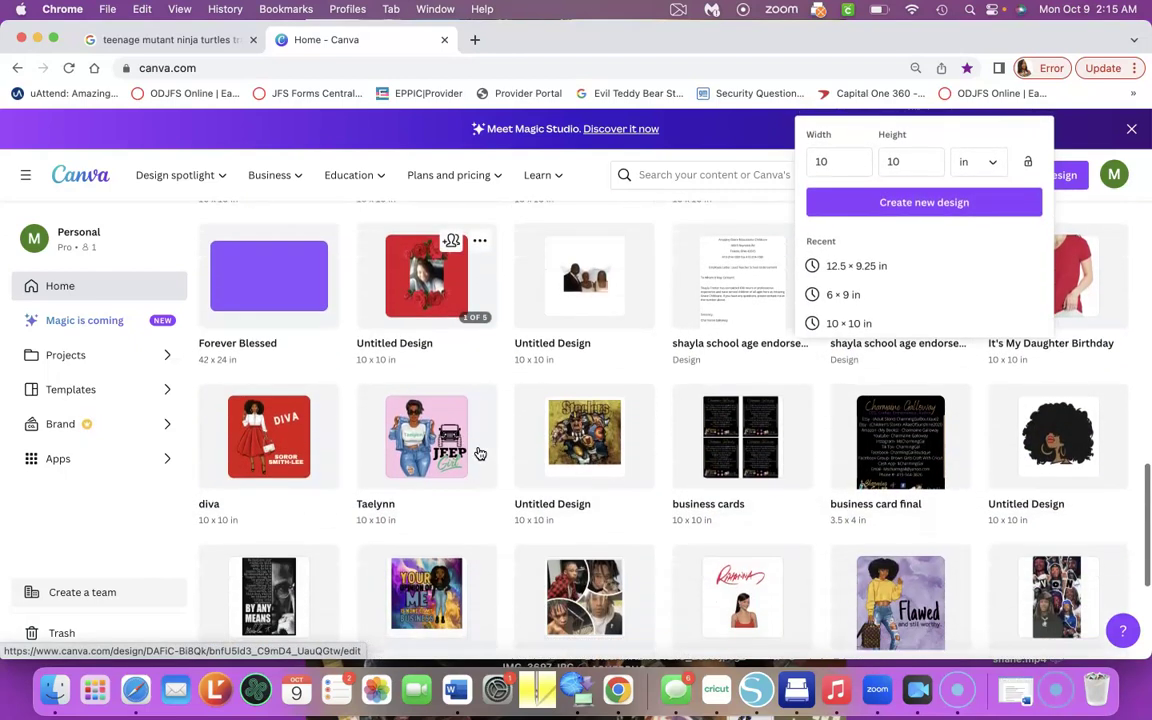
{"action": "scroll", "coordinate": [480, 453], "scroll_direction": "down", "scroll_amount": 5}
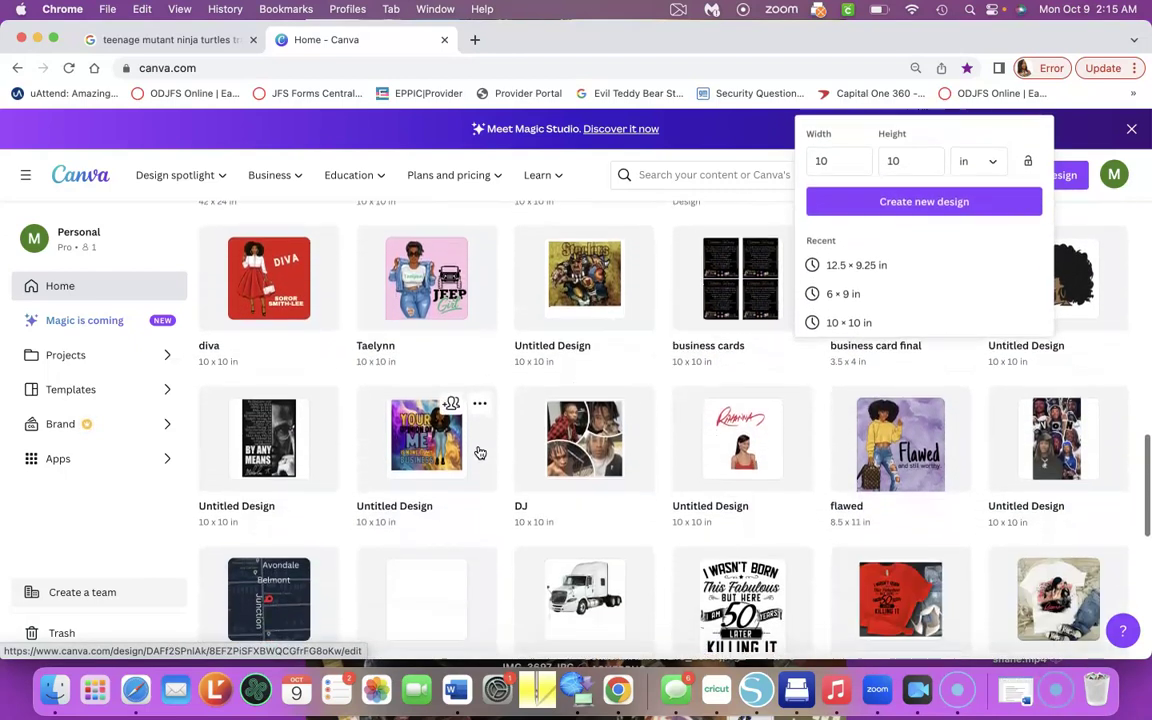
{"action": "scroll", "coordinate": [480, 453], "scroll_direction": "down", "scroll_amount": 1}
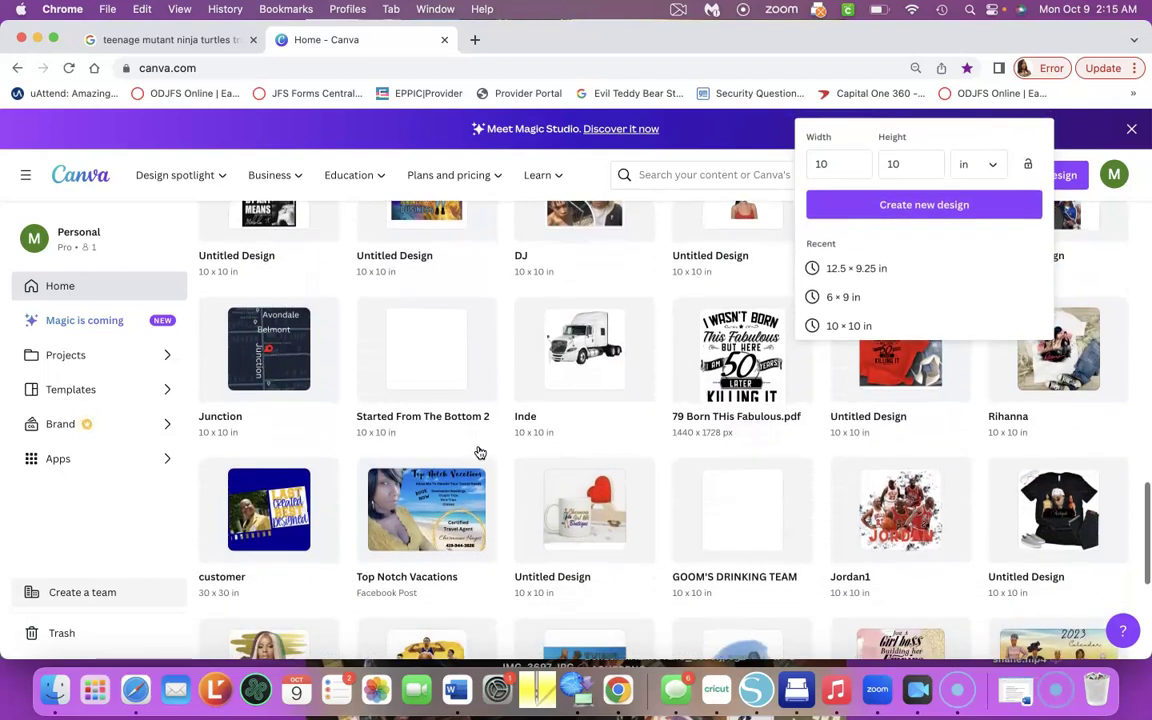
{"action": "scroll", "coordinate": [480, 453], "scroll_direction": "down", "scroll_amount": 3}
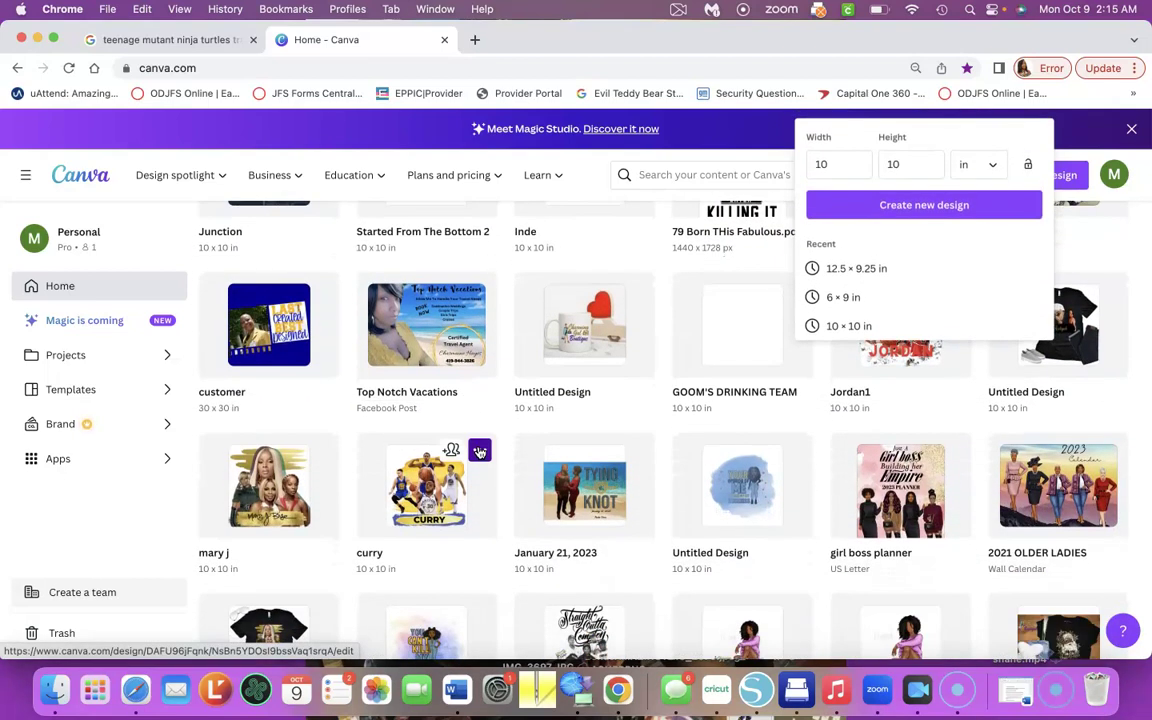
{"action": "scroll", "coordinate": [480, 453], "scroll_direction": "down", "scroll_amount": 3}
{"action": "scroll", "coordinate": [480, 453], "scroll_direction": "down", "scroll_amount": 3}
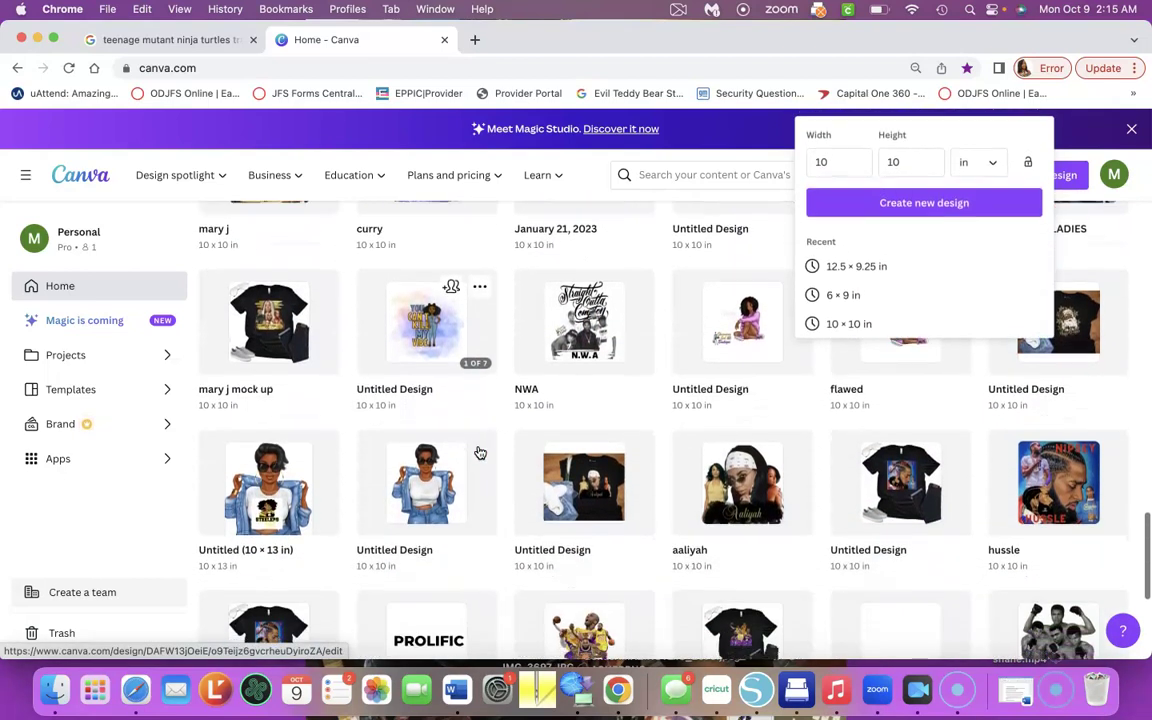
{"action": "scroll", "coordinate": [480, 453], "scroll_direction": "down", "scroll_amount": 2}
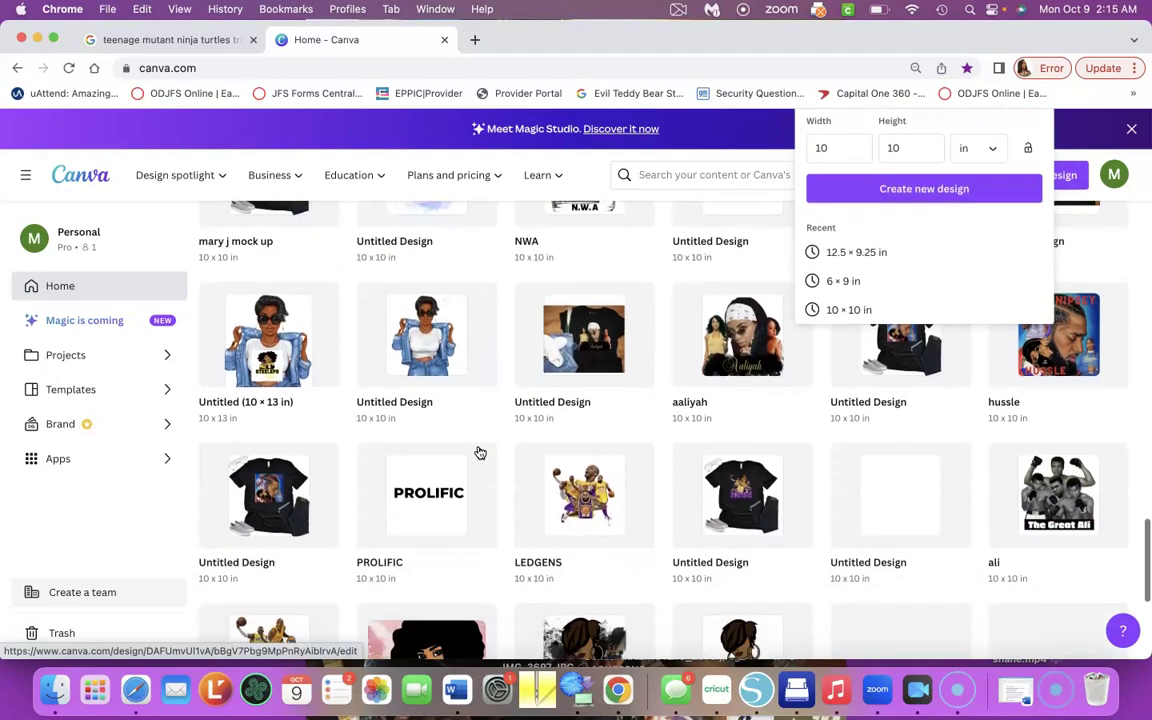
{"action": "scroll", "coordinate": [480, 453], "scroll_direction": "down", "scroll_amount": 2}
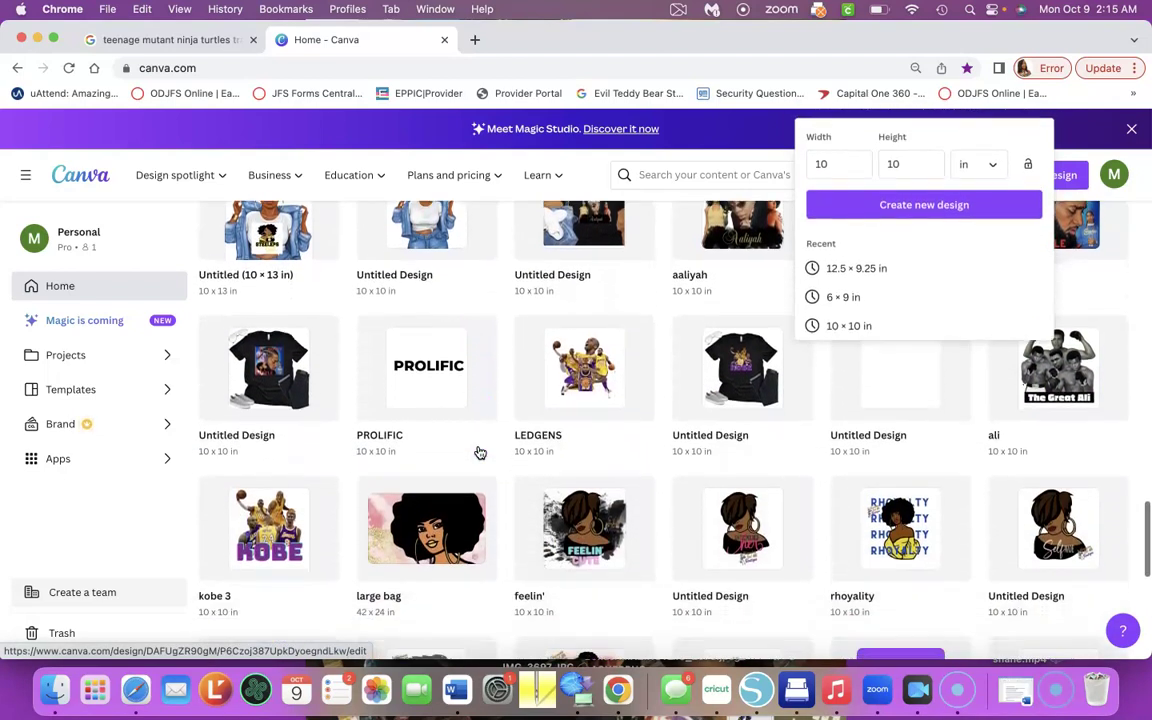
{"action": "scroll", "coordinate": [480, 453], "scroll_direction": "down", "scroll_amount": 4}
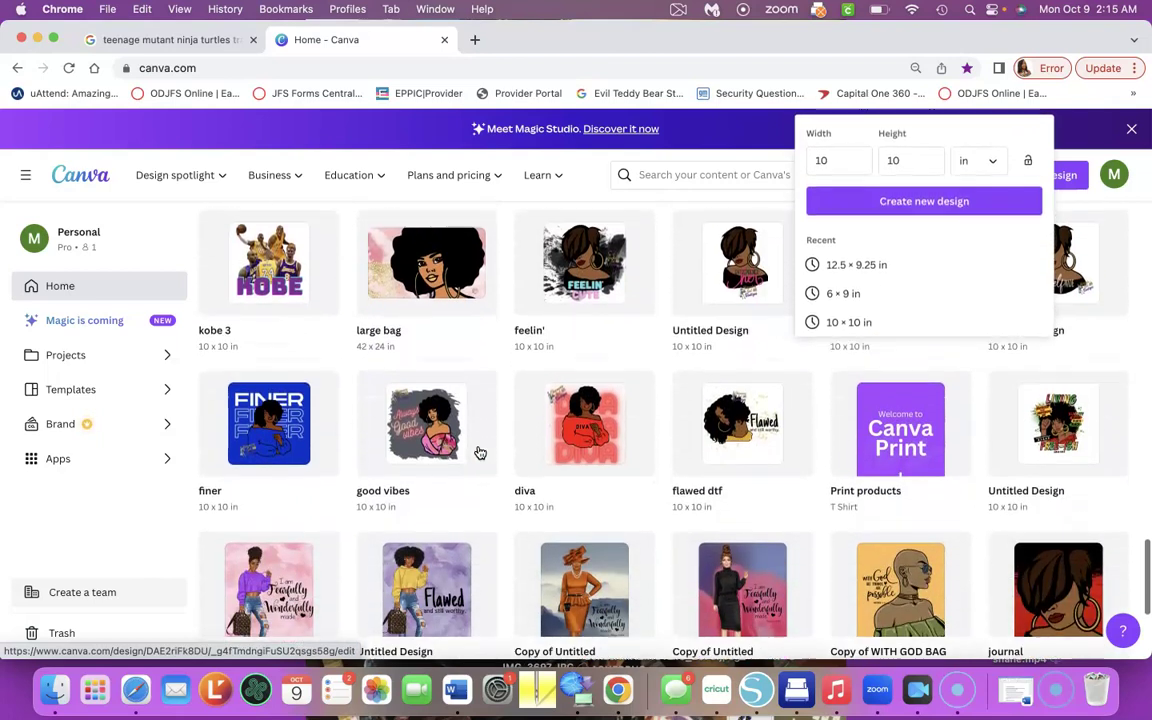
{"action": "scroll", "coordinate": [480, 453], "scroll_direction": "down", "scroll_amount": 2}
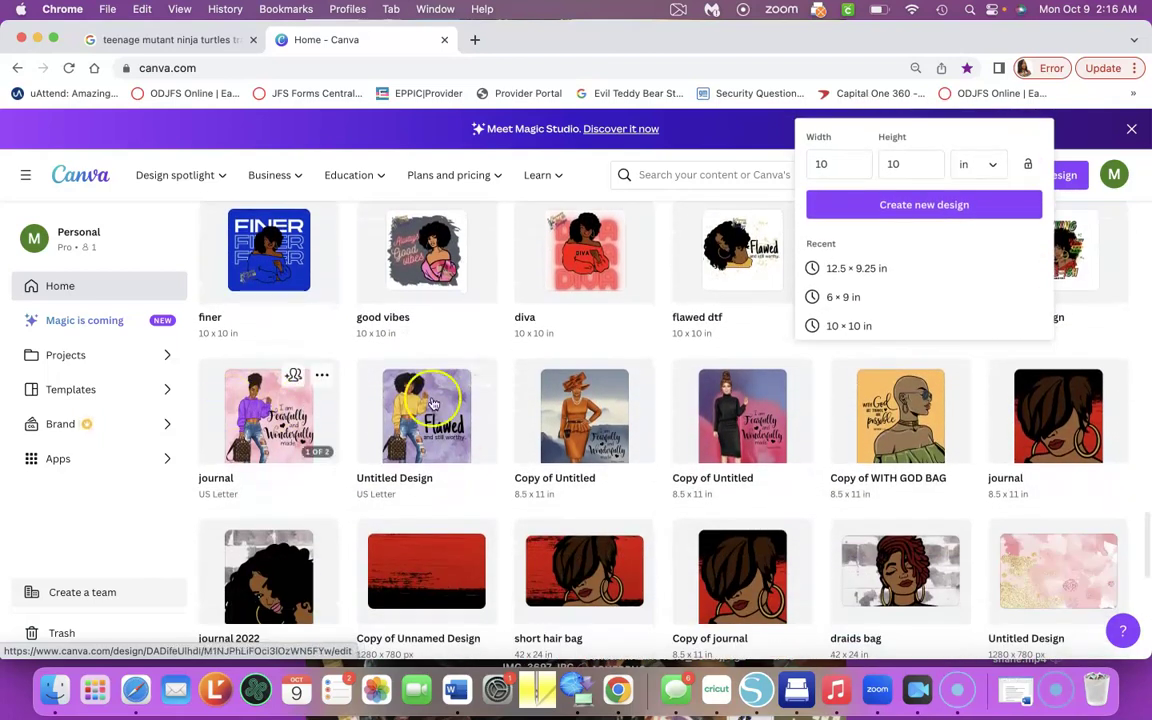
{"action": "left_click", "coordinate": [537, 436]}
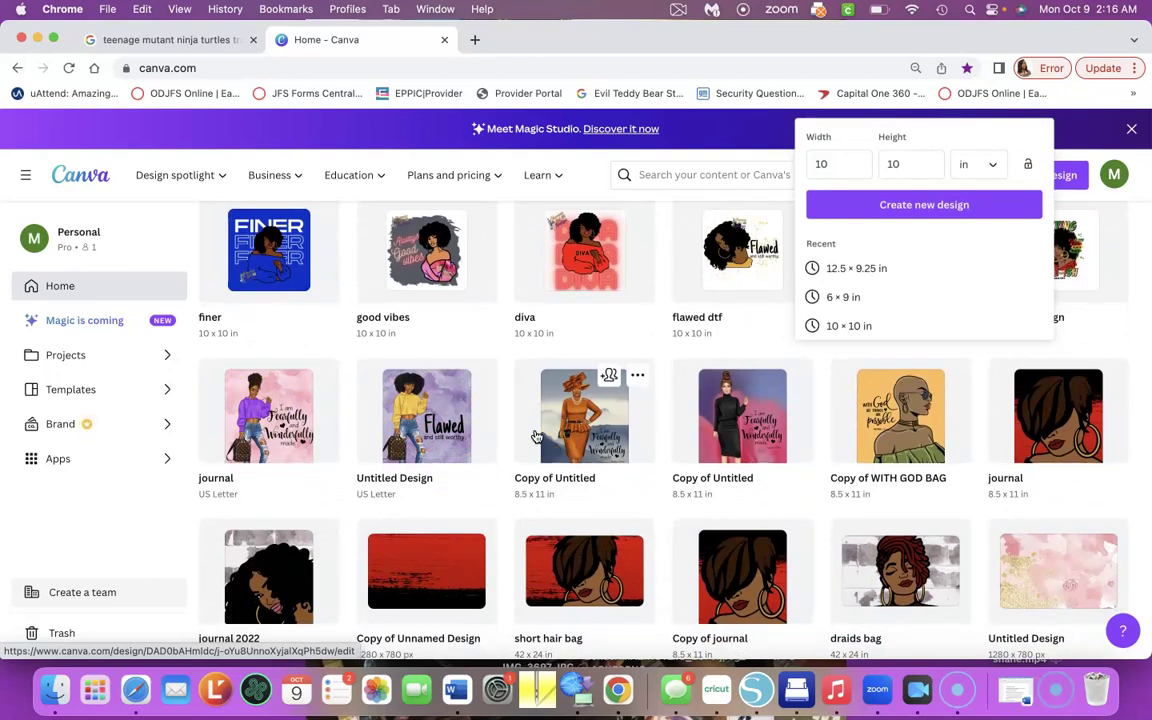
{"action": "scroll", "coordinate": [537, 436], "scroll_direction": "down", "scroll_amount": 5}
{"action": "scroll", "coordinate": [537, 436], "scroll_direction": "down", "scroll_amount": 6}
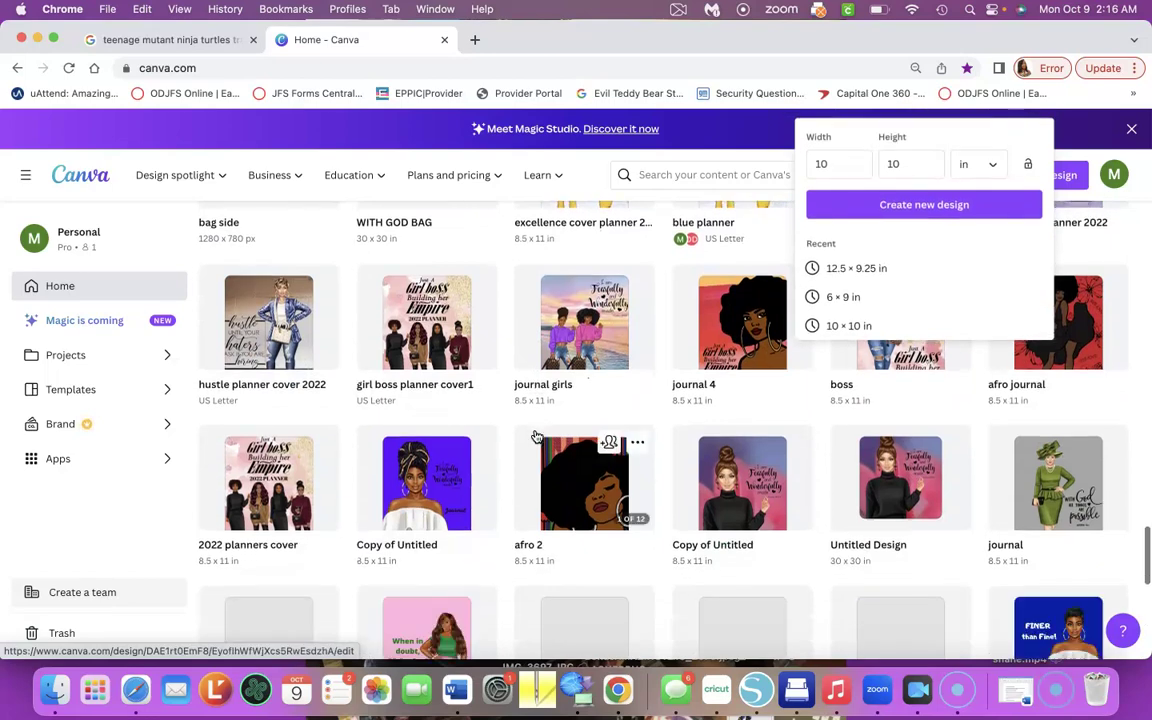
{"action": "scroll", "coordinate": [537, 436], "scroll_direction": "down", "scroll_amount": 2}
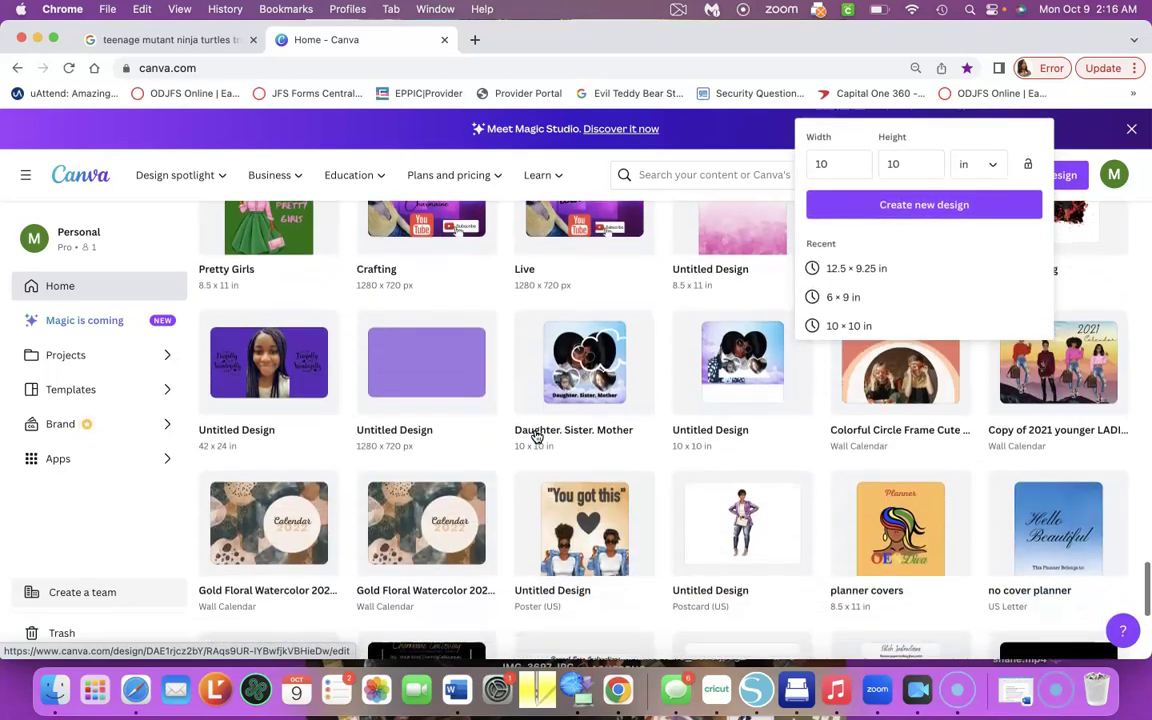
{"action": "scroll", "coordinate": [537, 436], "scroll_direction": "up", "scroll_amount": 3}
{"action": "scroll", "coordinate": [537, 436], "scroll_direction": "up", "scroll_amount": 8}
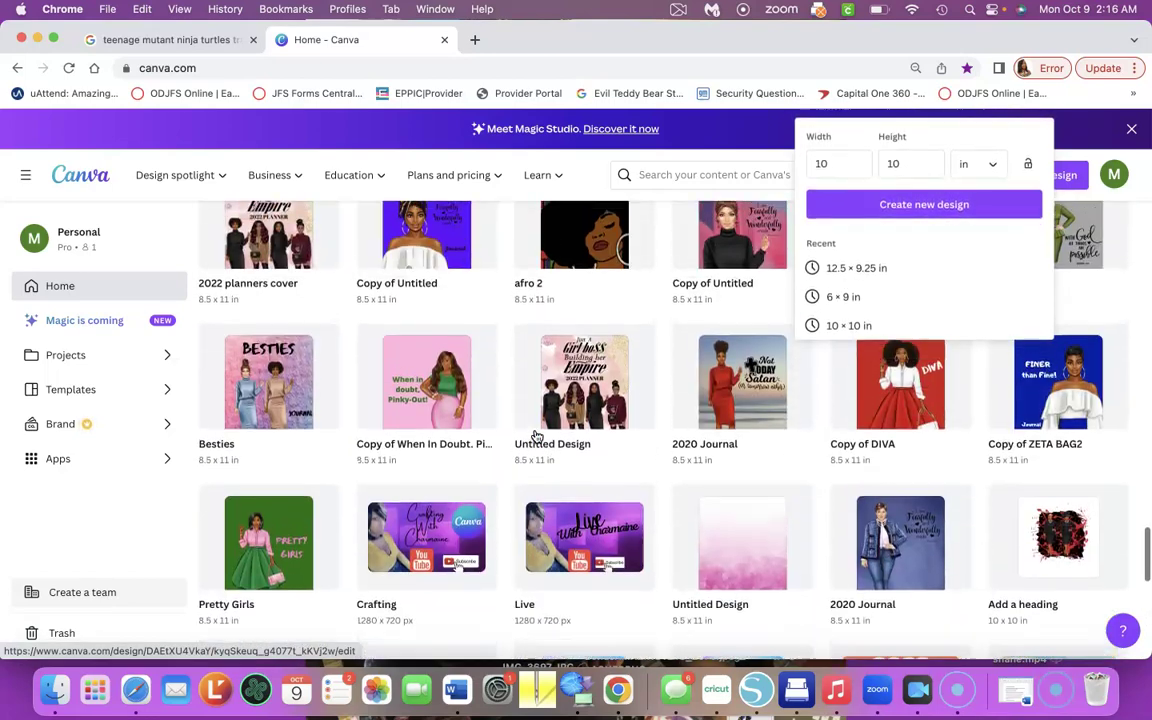
{"action": "scroll", "coordinate": [537, 436], "scroll_direction": "up", "scroll_amount": 10}
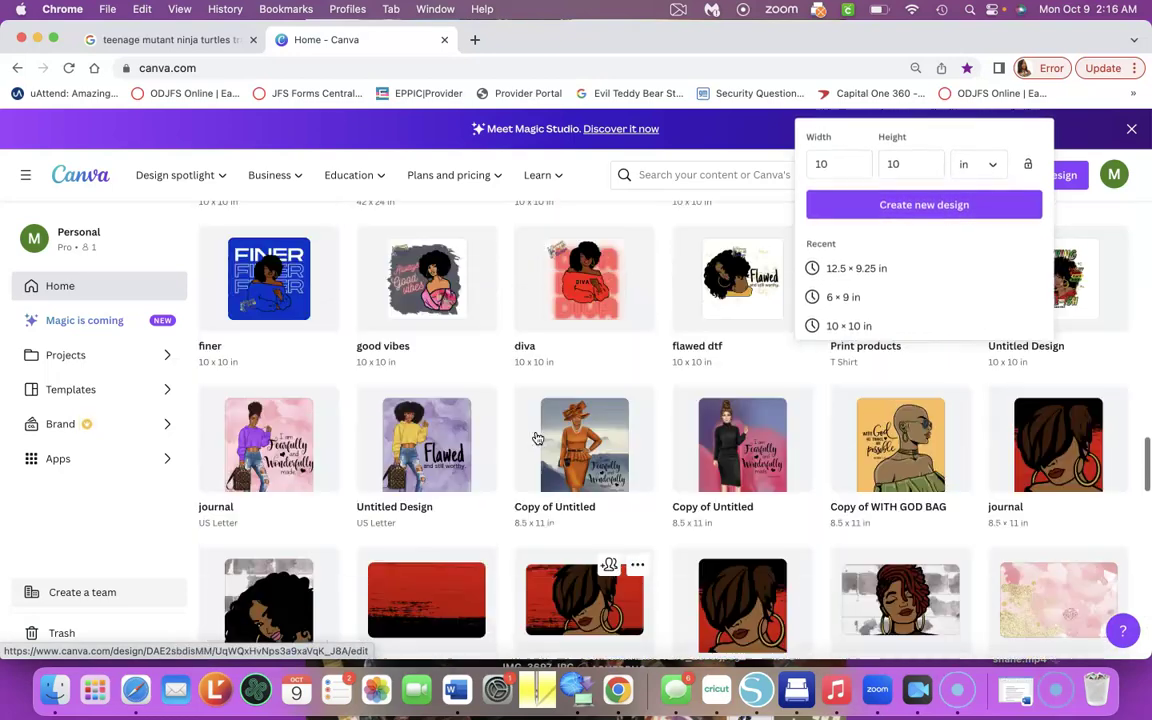
{"action": "scroll", "coordinate": [537, 455], "scroll_direction": "up", "scroll_amount": 5}
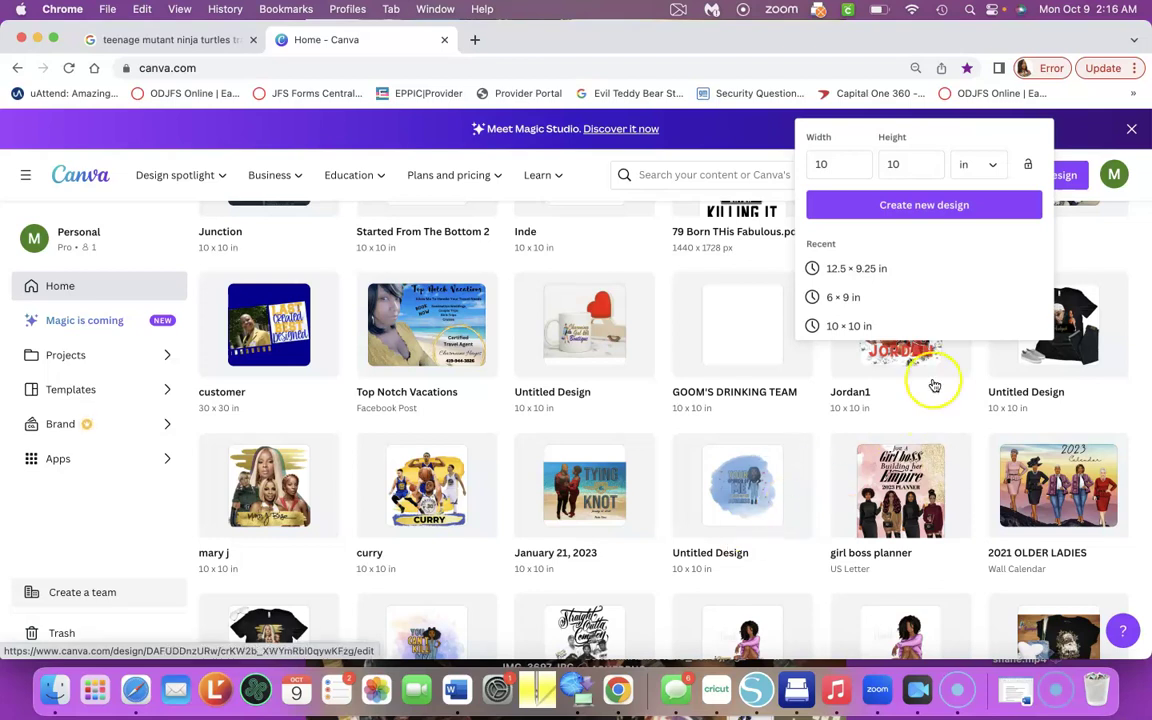
Create a new blank custom-size design of 10 × 10 in and glance through the suggested templates
{"action": "left_click", "coordinate": [929, 205]}
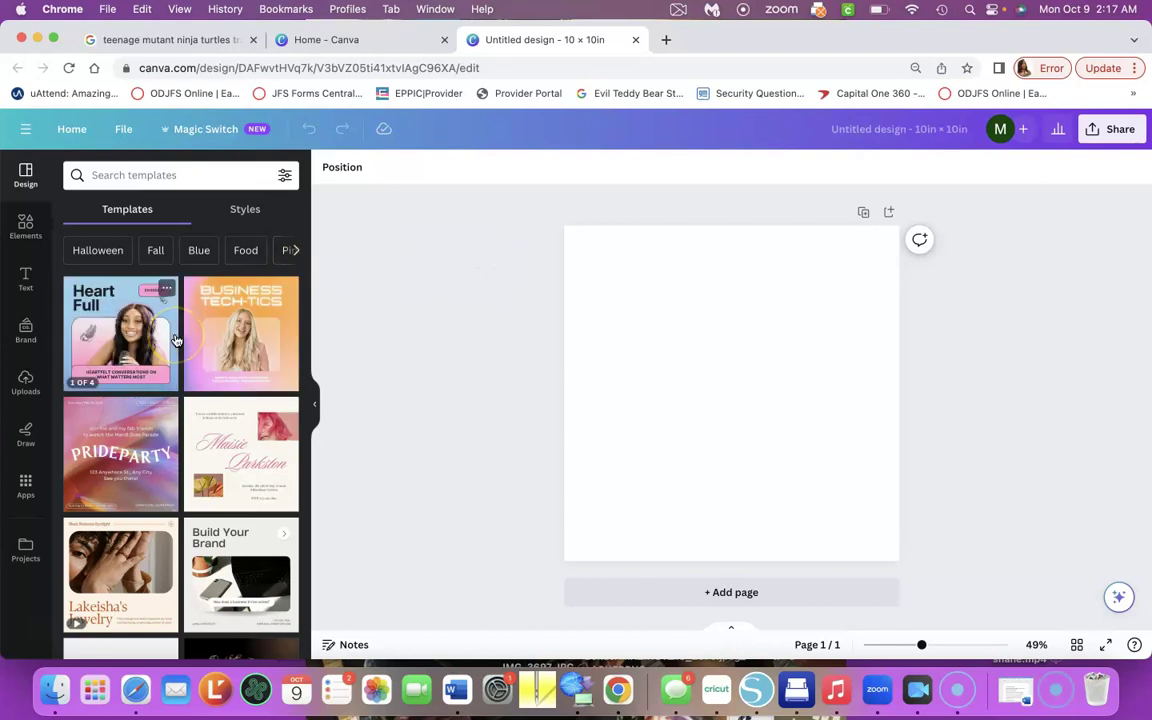
{"action": "scroll", "coordinate": [157, 334], "scroll_direction": "down", "scroll_amount": 3}
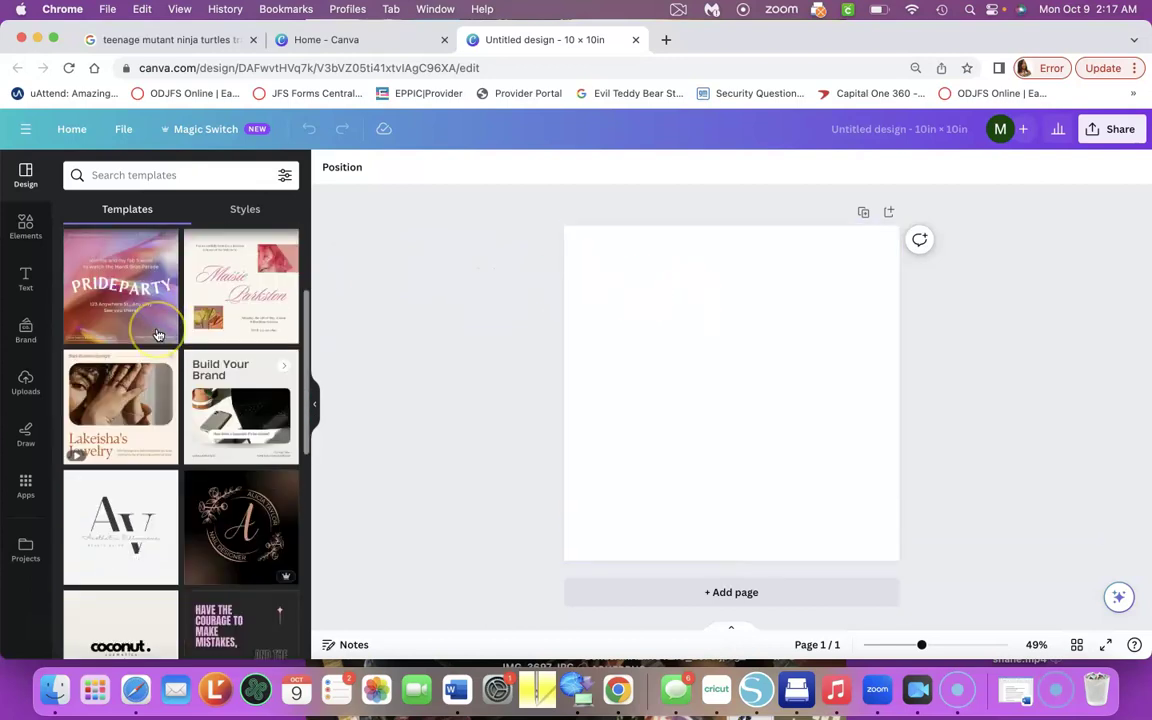
{"action": "scroll", "coordinate": [157, 334], "scroll_direction": "up", "scroll_amount": 3}
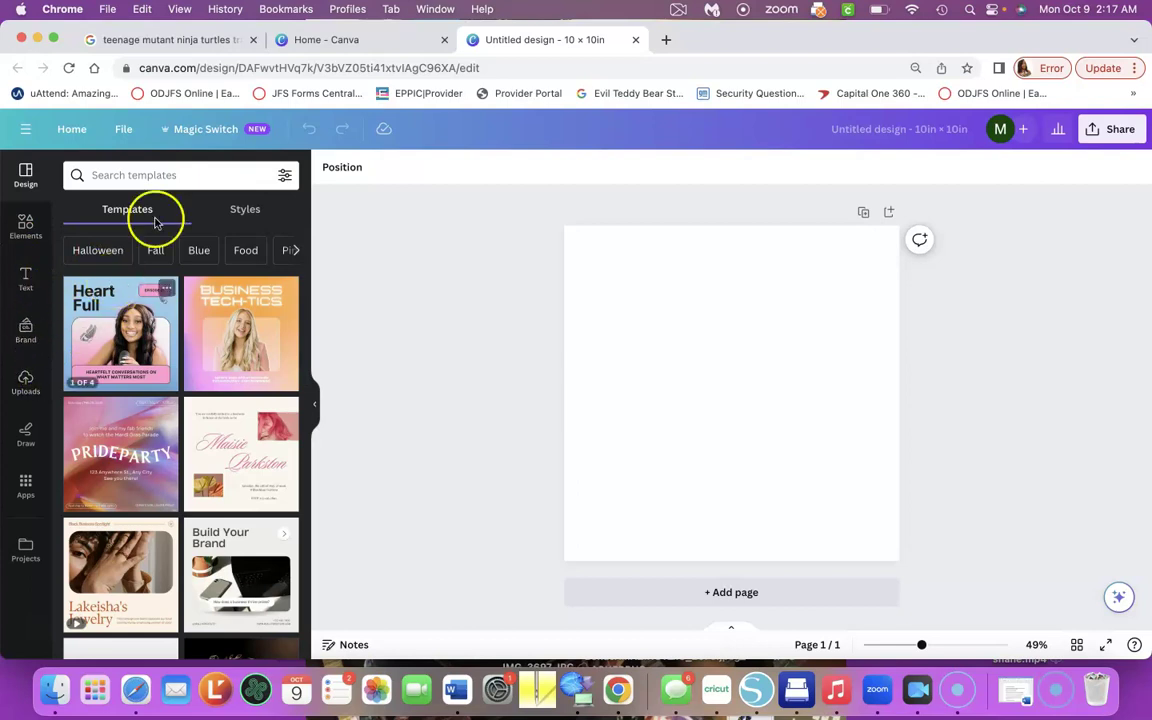
Switch to the Google image results and look through the Teenage Mutant Ninja Turtles pictures for ones with transparent backgrounds
{"action": "left_click", "coordinate": [197, 45]}
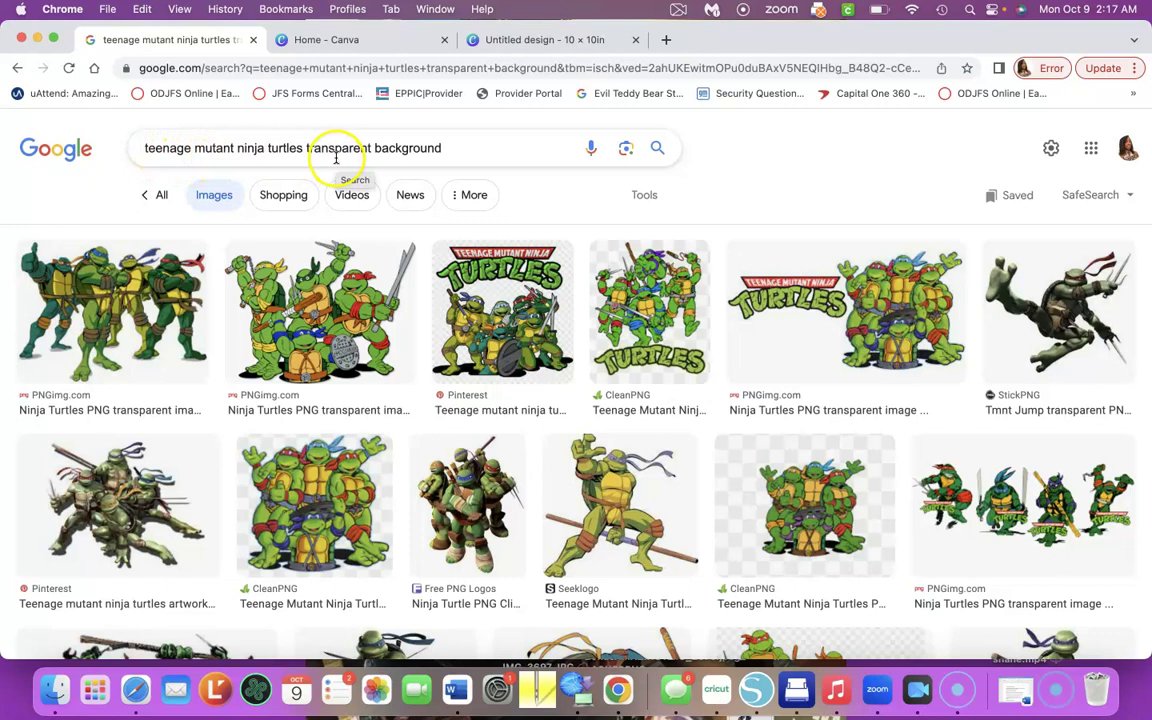
{"action": "scroll", "coordinate": [540, 357], "scroll_direction": "down", "scroll_amount": 5}
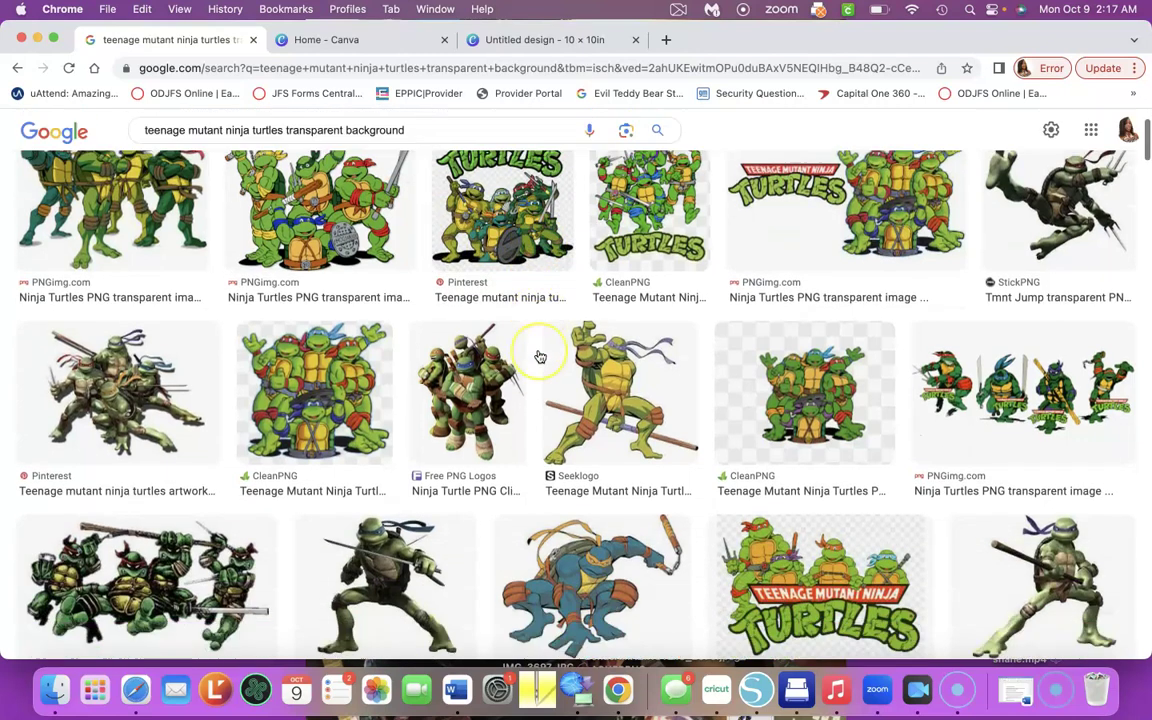
{"action": "scroll", "coordinate": [540, 357], "scroll_direction": "down", "scroll_amount": 10}
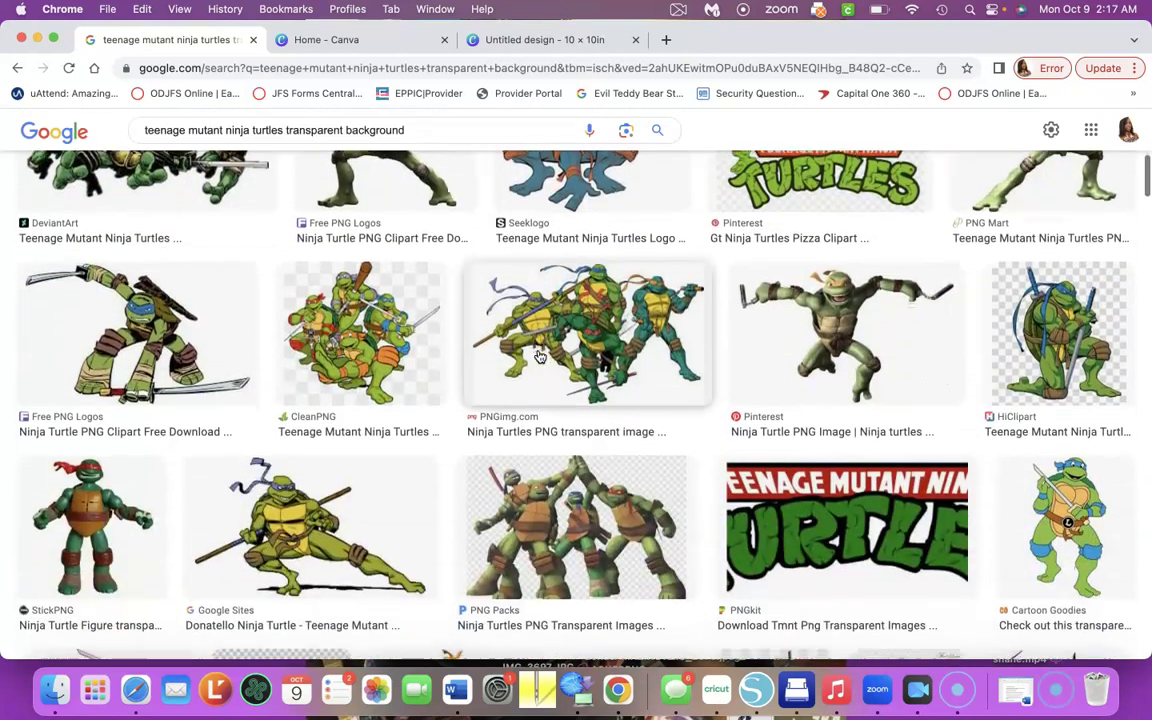
{"action": "scroll", "coordinate": [540, 357], "scroll_direction": "down", "scroll_amount": 1}
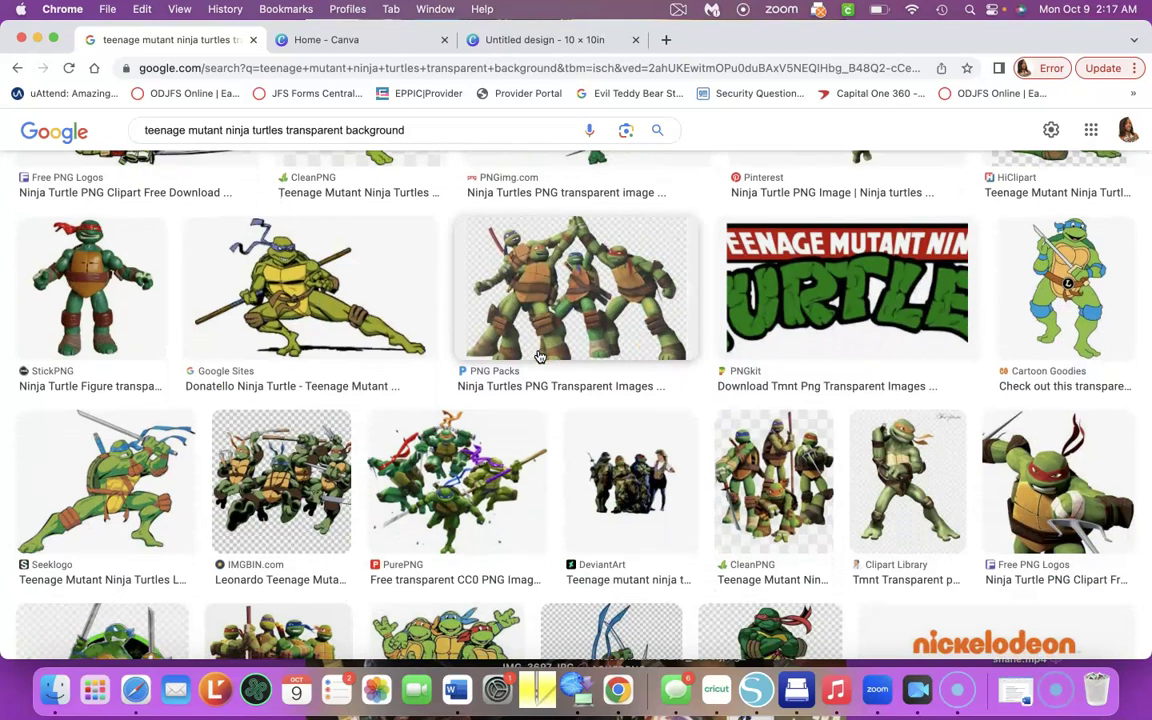
{"action": "scroll", "coordinate": [540, 357], "scroll_direction": "up", "scroll_amount": 4}
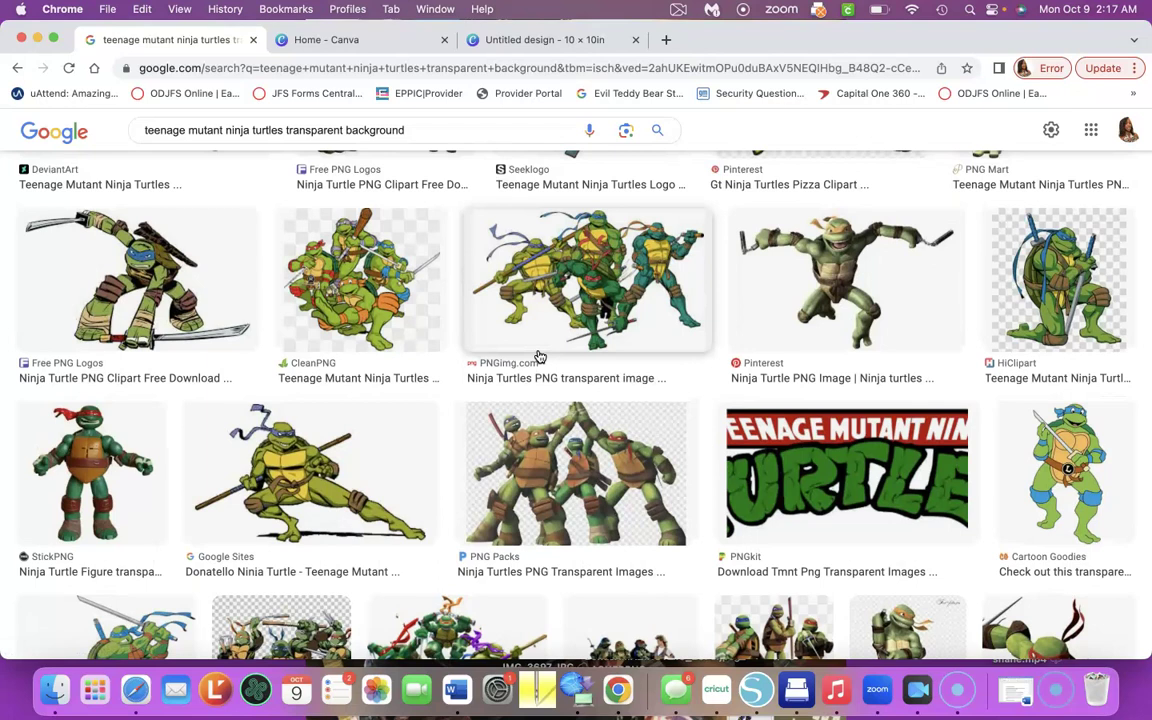
{"action": "scroll", "coordinate": [540, 357], "scroll_direction": "up", "scroll_amount": 7}
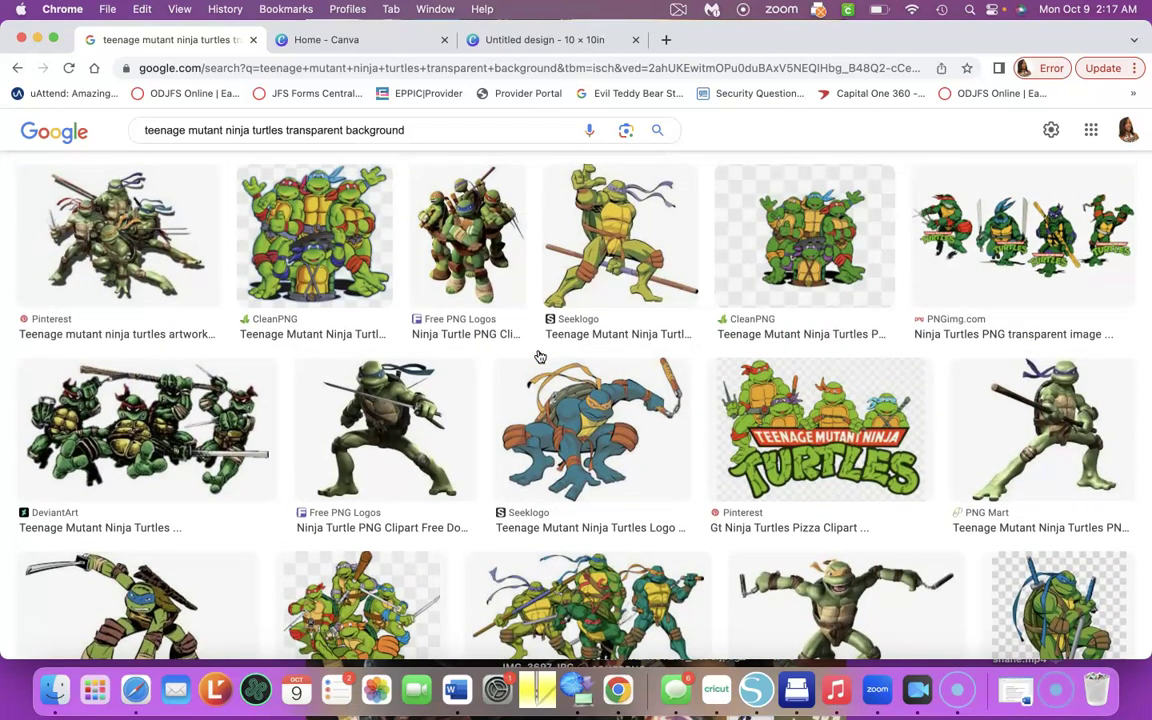
{"action": "scroll", "coordinate": [540, 357], "scroll_direction": "up", "scroll_amount": 4}
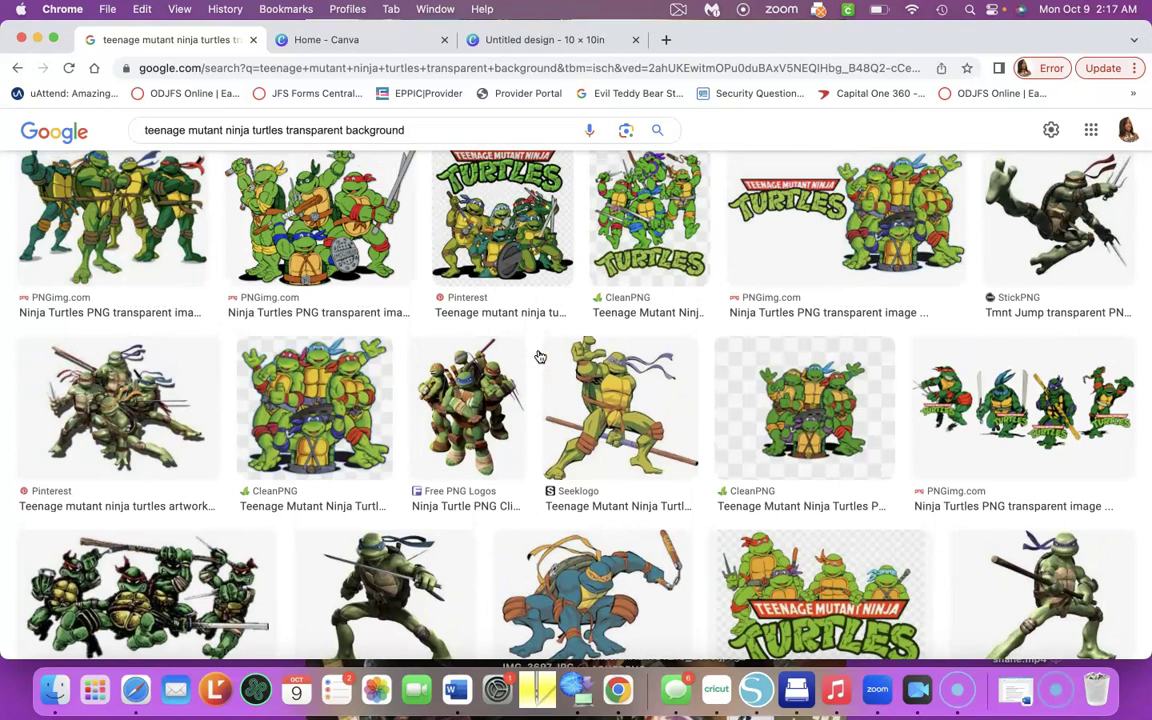
{"action": "scroll", "coordinate": [540, 357], "scroll_direction": "up", "scroll_amount": 2}
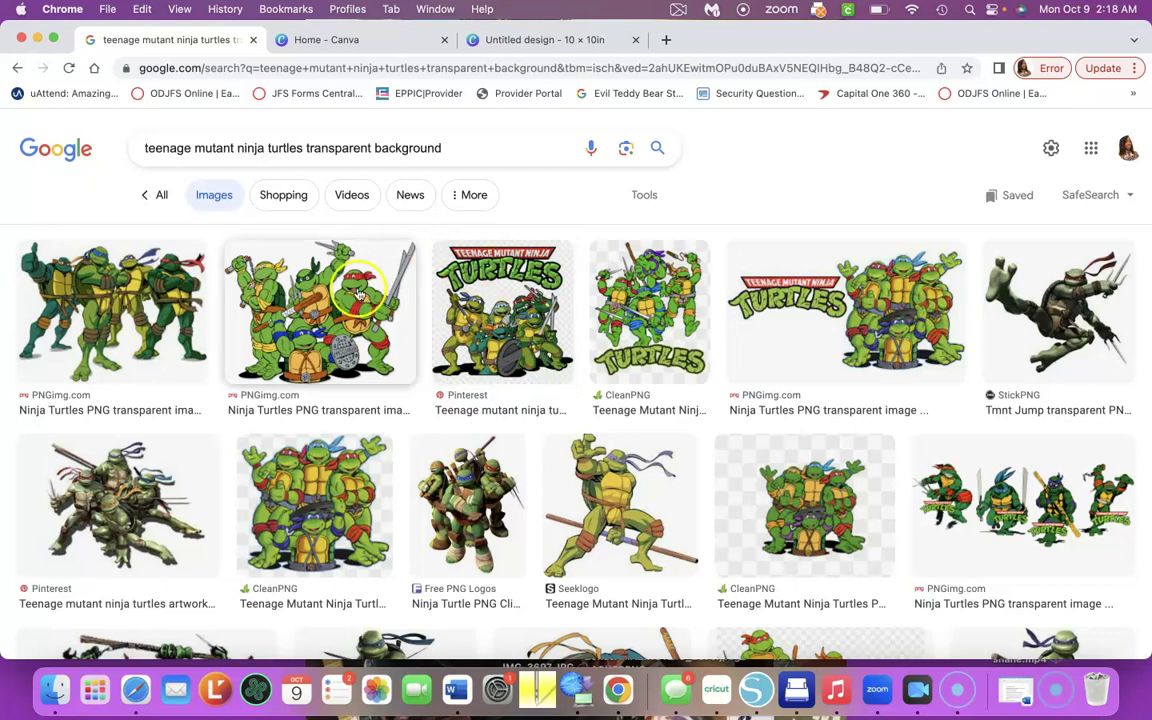
{"action": "left_click", "coordinate": [290, 380]}
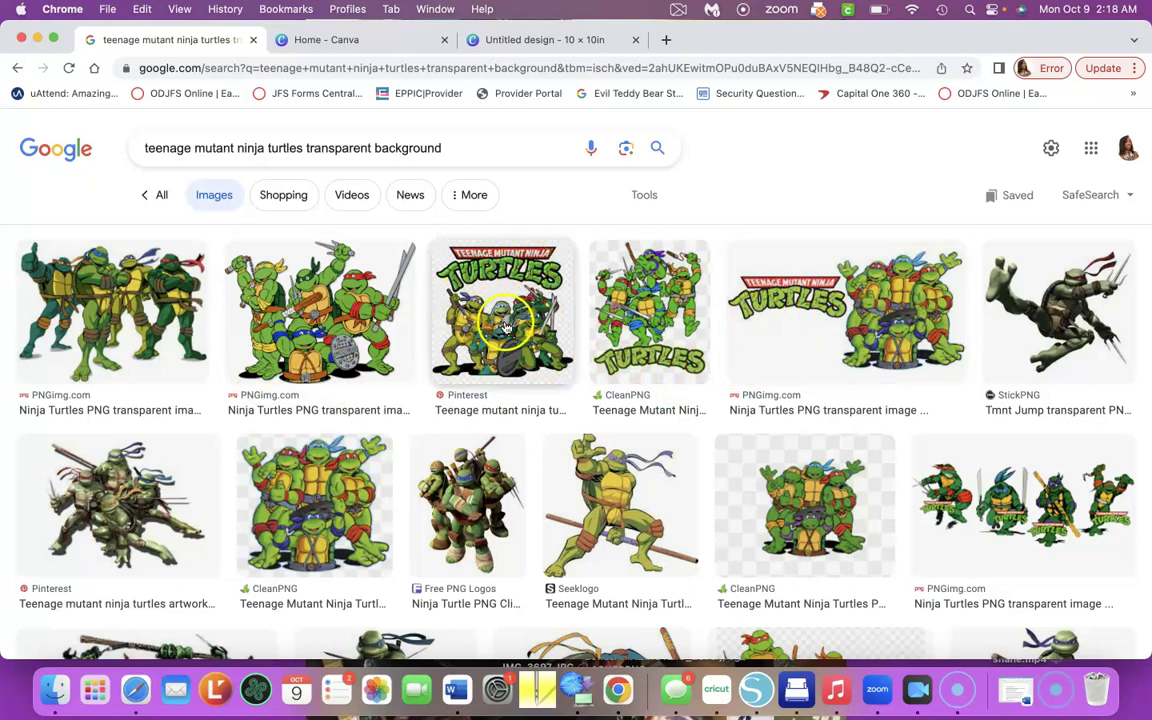
{"action": "scroll", "coordinate": [495, 350], "scroll_direction": "down", "scroll_amount": 1}
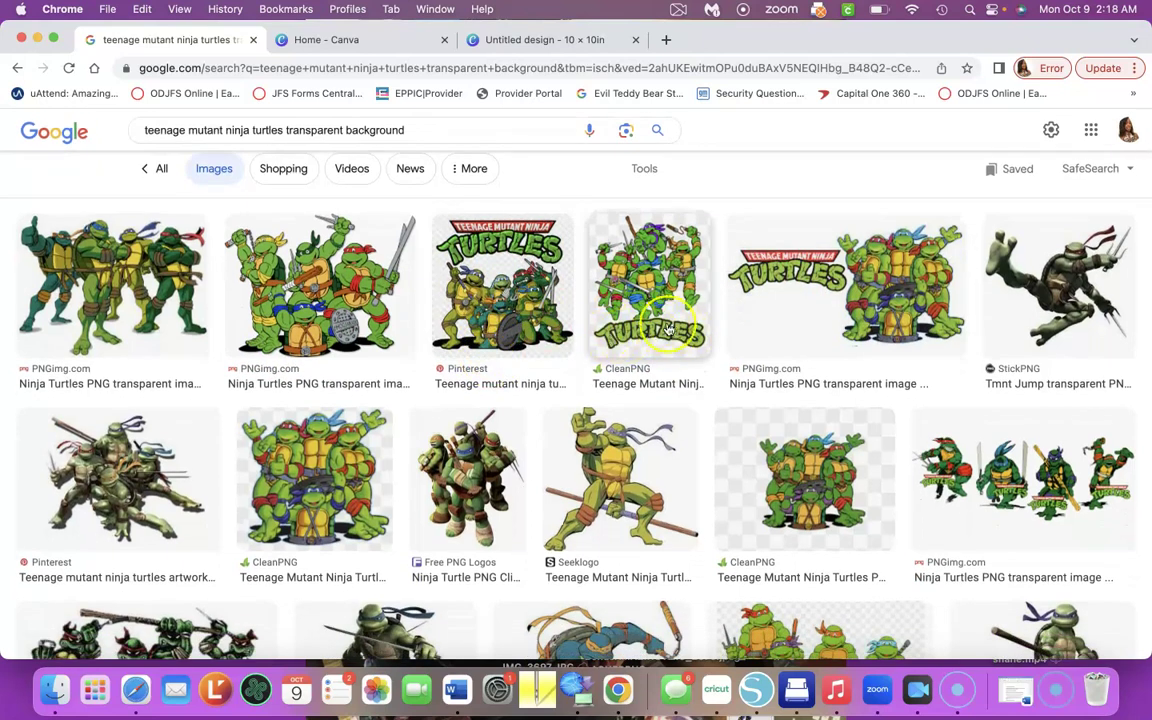
{"action": "scroll", "coordinate": [562, 315], "scroll_direction": "down", "scroll_amount": 5}
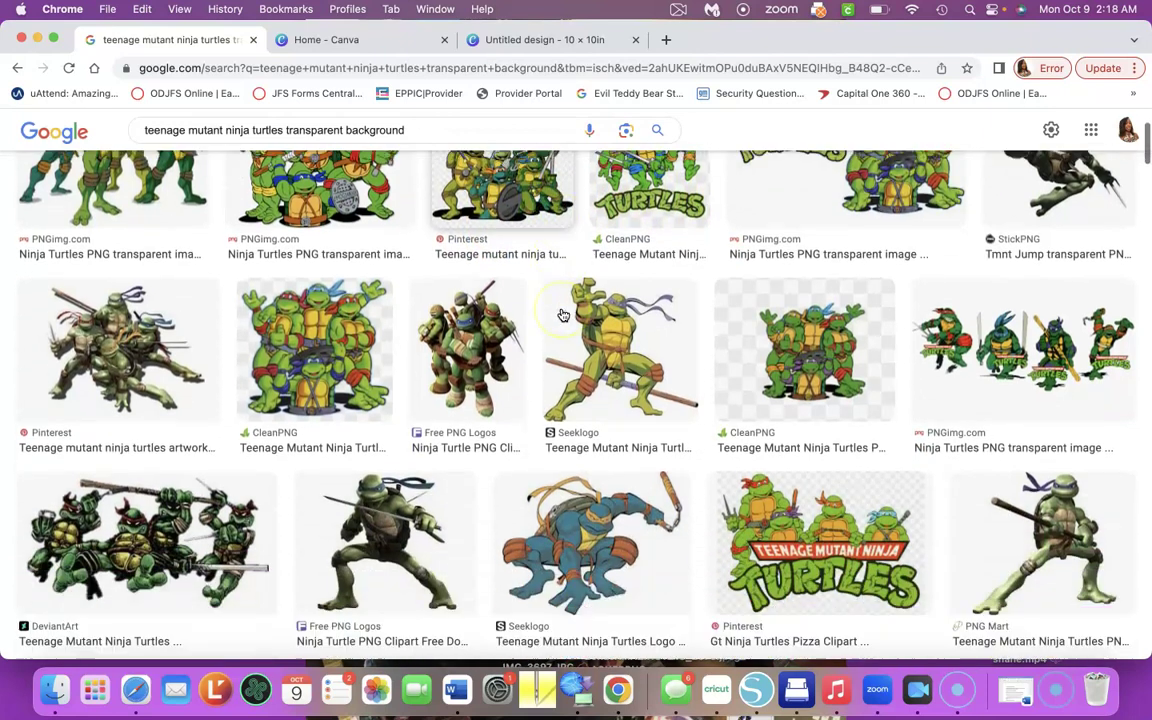
{"action": "scroll", "coordinate": [562, 315], "scroll_direction": "down", "scroll_amount": 3}
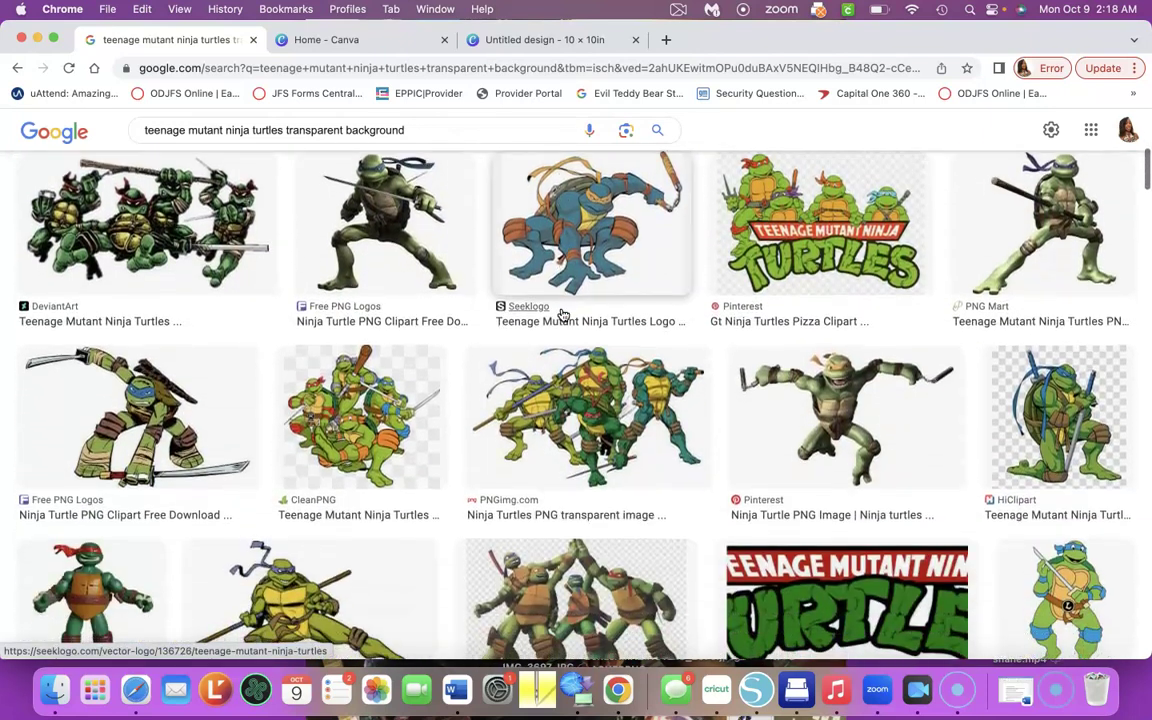
{"action": "scroll", "coordinate": [562, 315], "scroll_direction": "down", "scroll_amount": 5}
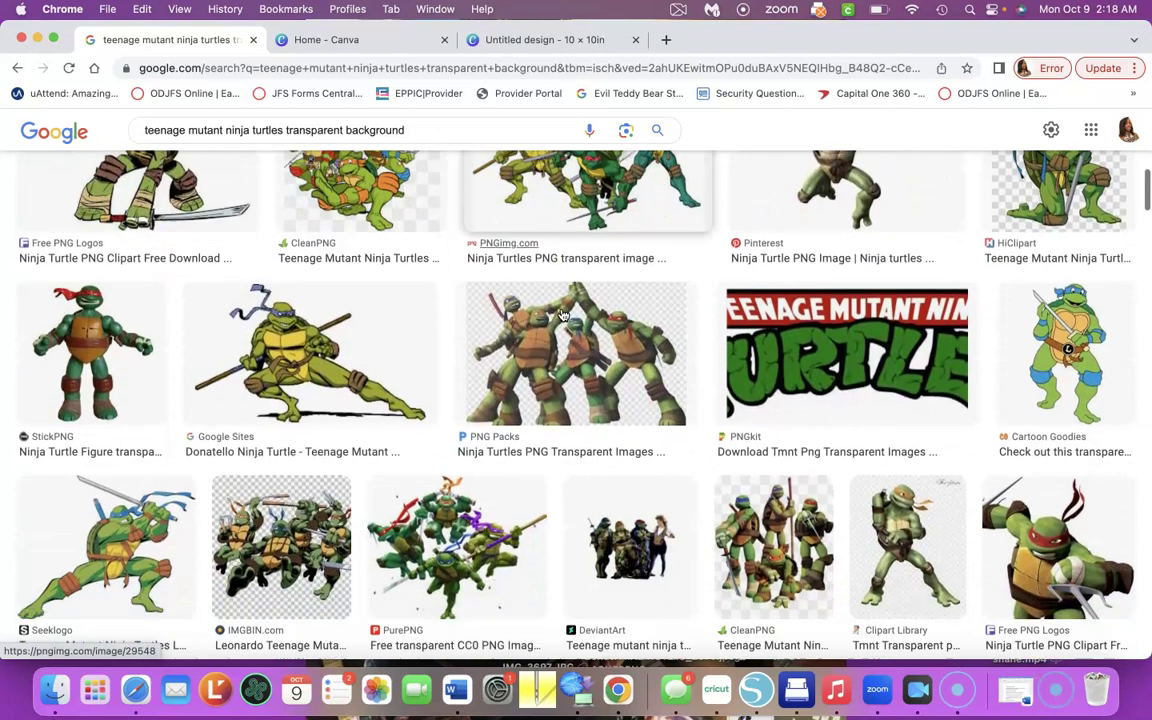
{"action": "scroll", "coordinate": [562, 315], "scroll_direction": "down", "scroll_amount": 1}
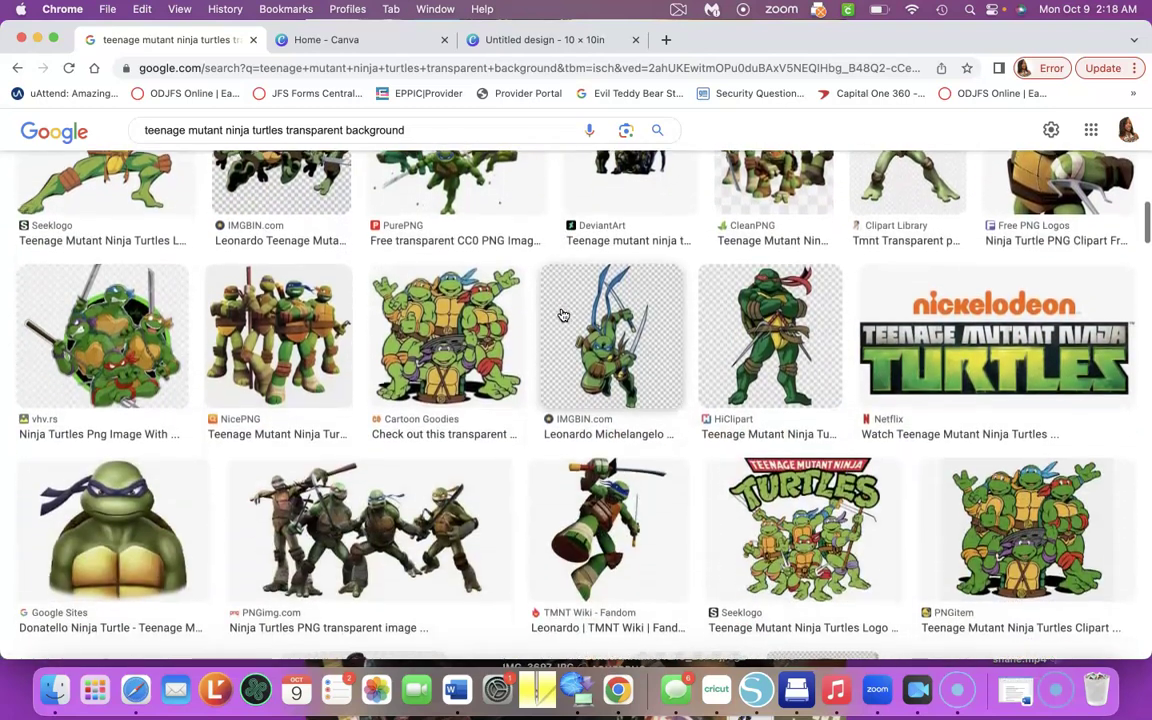
Examine the vhv.rs turtle group picture and the surrounding results for checkered or plain backgrounds
{"action": "left_click", "coordinate": [795, 430]}
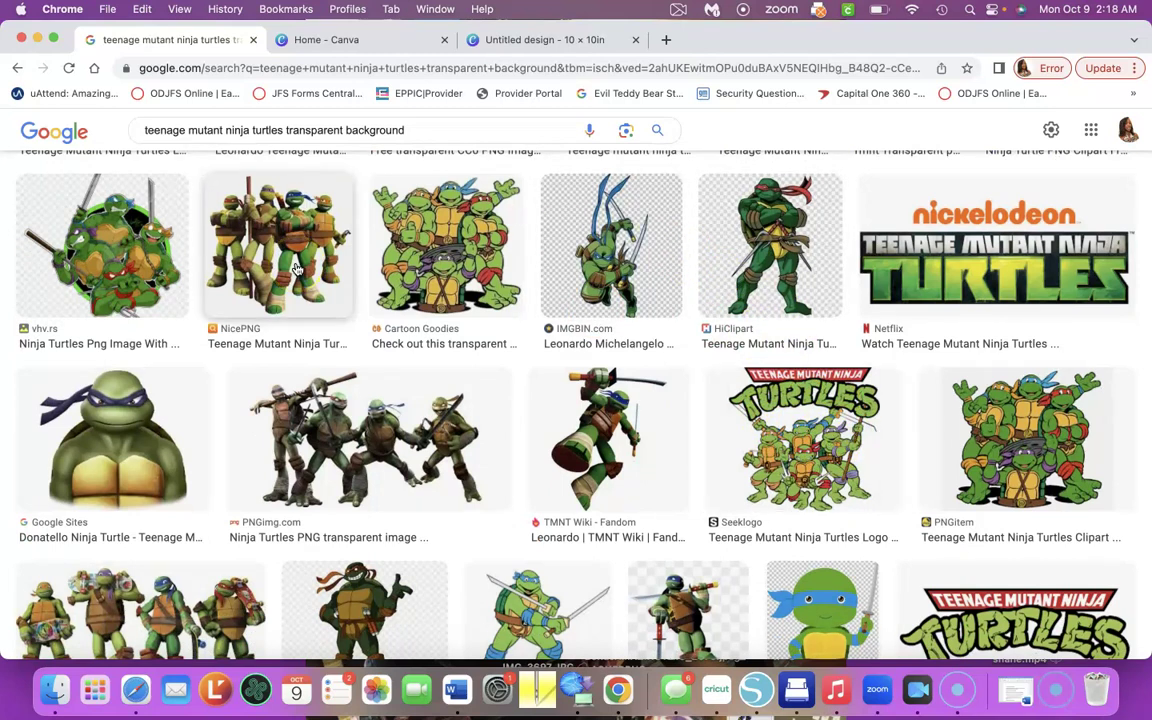
{"action": "left_click", "coordinate": [82, 207]}
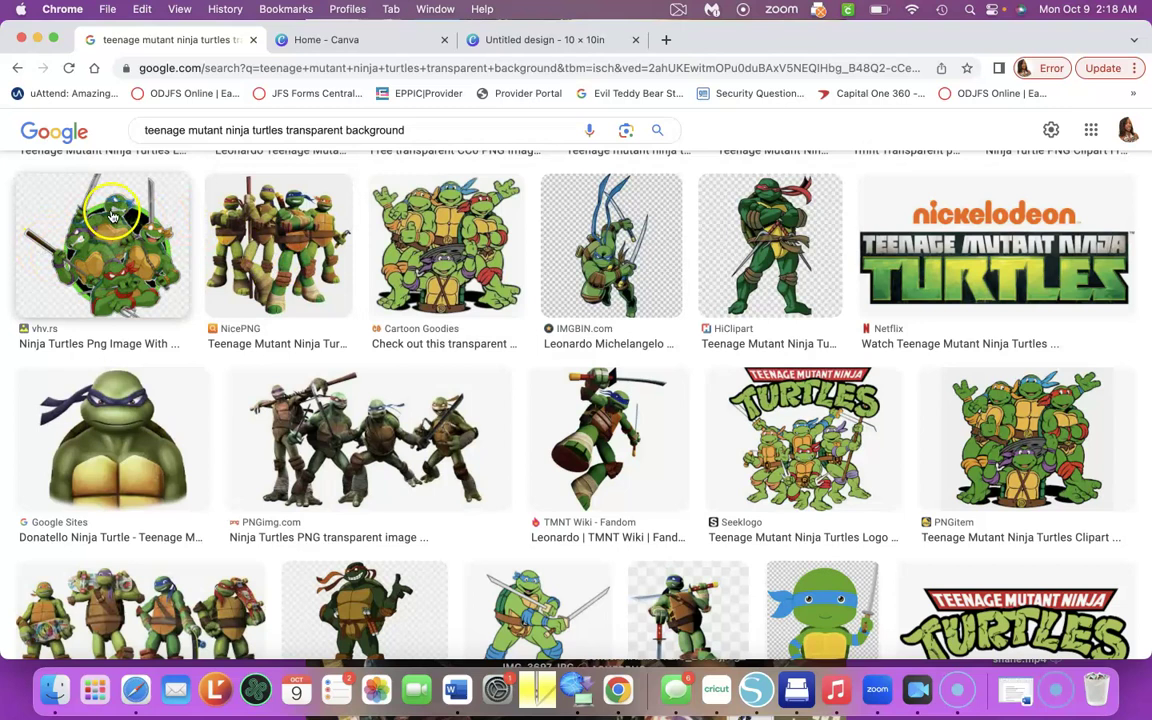
{"action": "left_click_drag", "start_coordinate": [102, 251], "coordinate": [87, 211]}
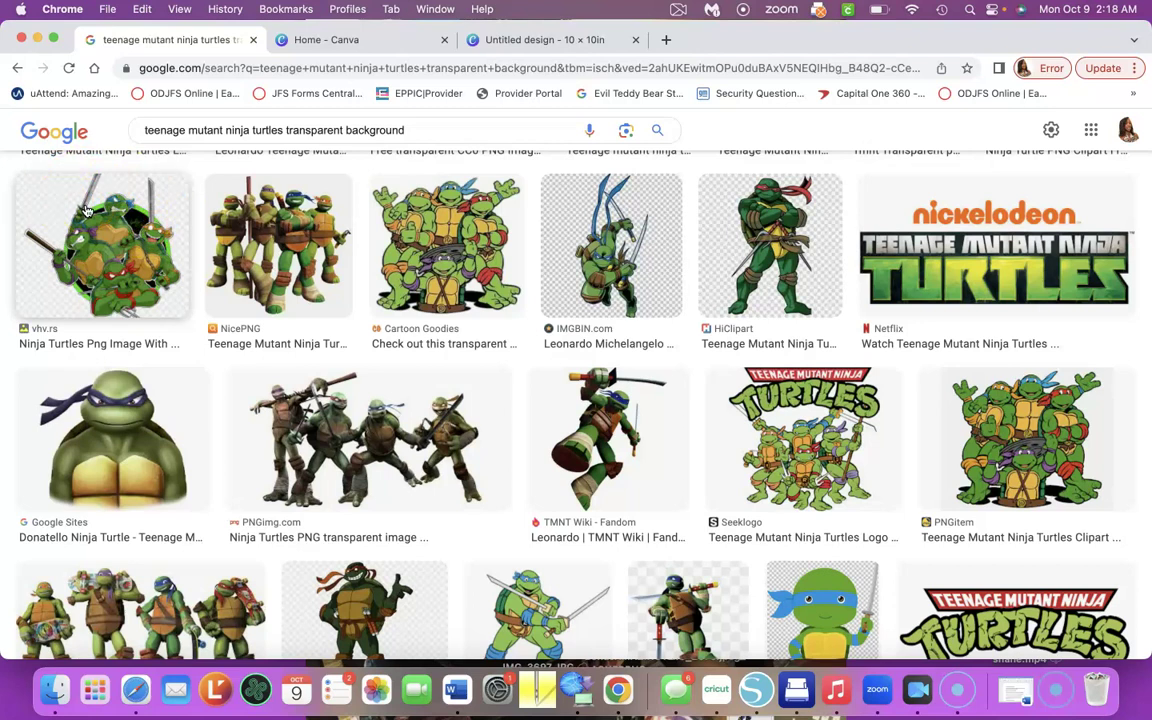
{"action": "left_click_drag", "start_coordinate": [87, 211], "coordinate": [411, 378]}
{"action": "scroll", "coordinate": [411, 378], "scroll_direction": "down", "scroll_amount": 5}
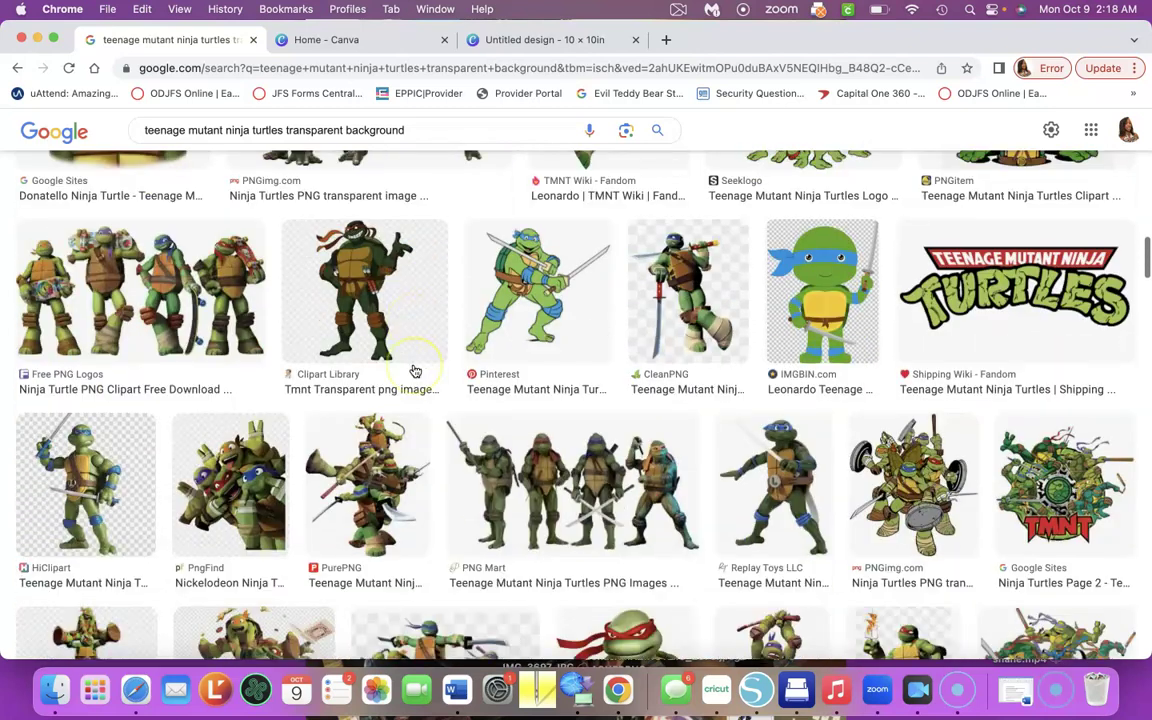
{"action": "scroll", "coordinate": [415, 371], "scroll_direction": "up", "scroll_amount": 5}
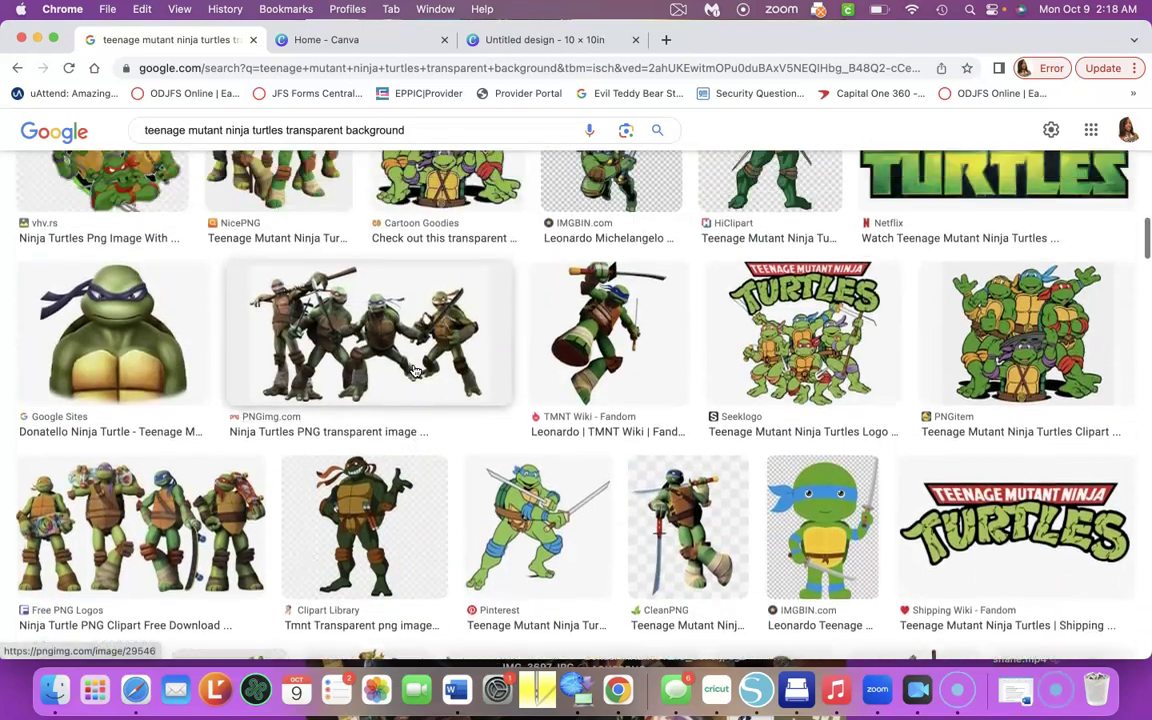
{"action": "scroll", "coordinate": [415, 371], "scroll_direction": "up", "scroll_amount": 3}
Preview the Seeklogo Teenage Mutant Ninja Turtles logo with the four turtles and save the image to the Desktop under its suggested name
{"action": "left_click", "coordinate": [757, 414]}
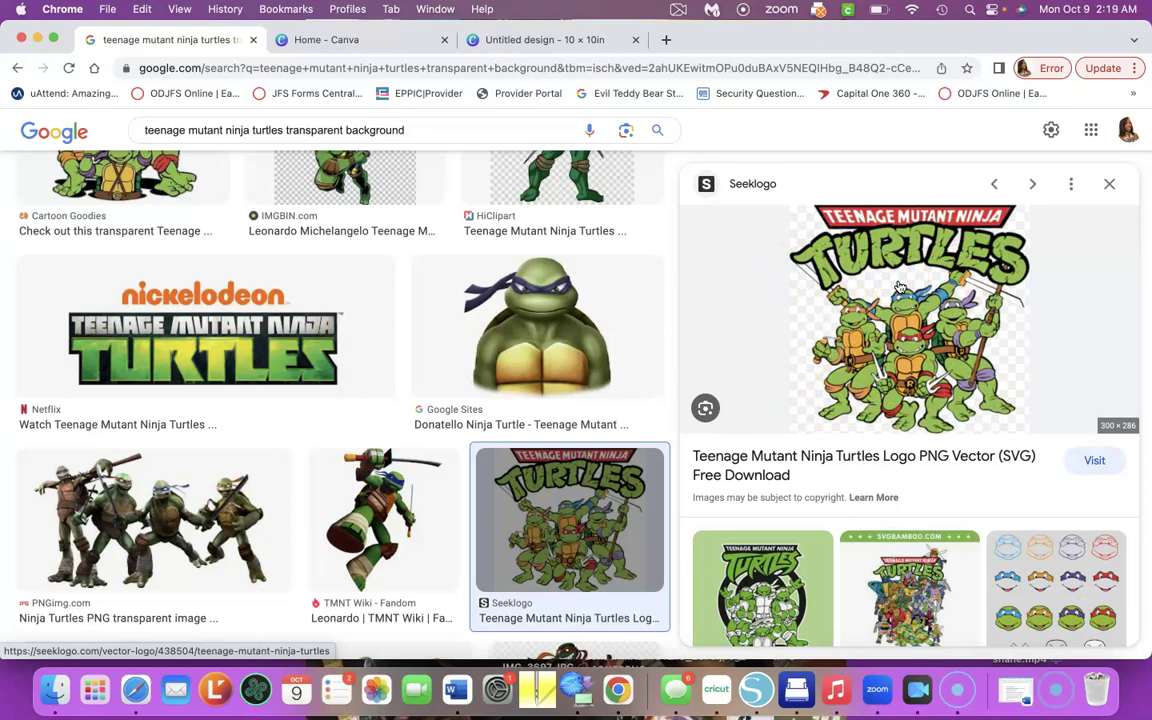
{"action": "scroll", "coordinate": [420, 298], "scroll_direction": "up", "scroll_amount": 5}
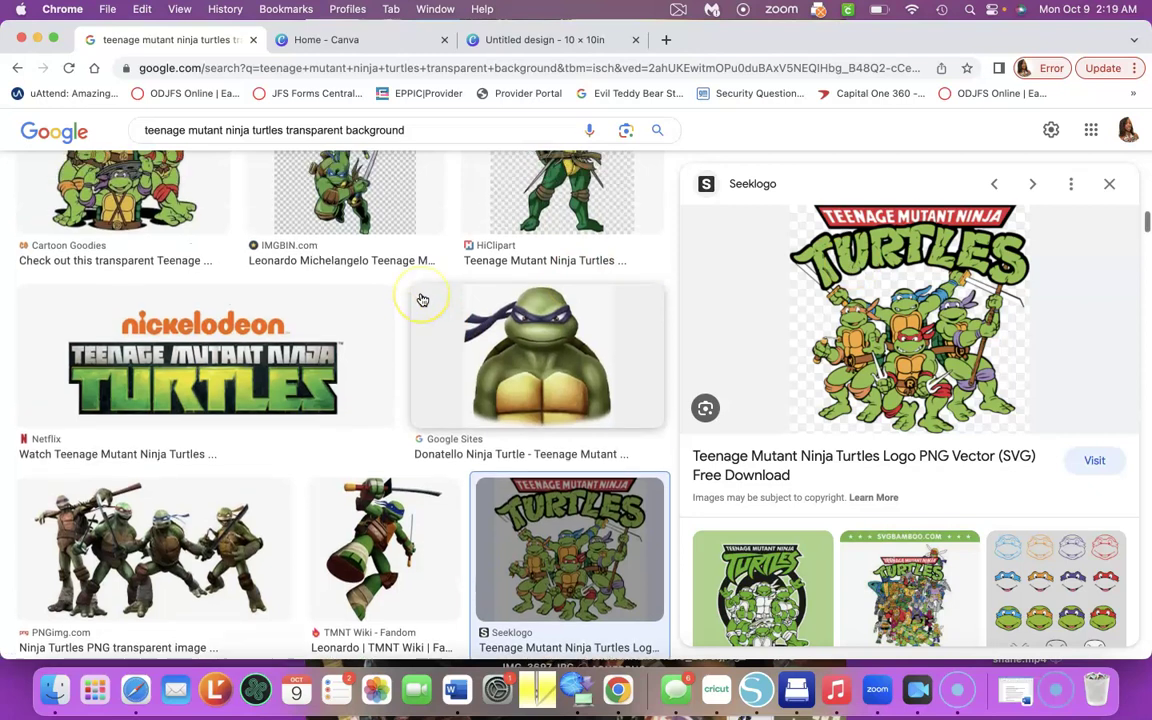
{"action": "scroll", "coordinate": [420, 298], "scroll_direction": "up", "scroll_amount": 3}
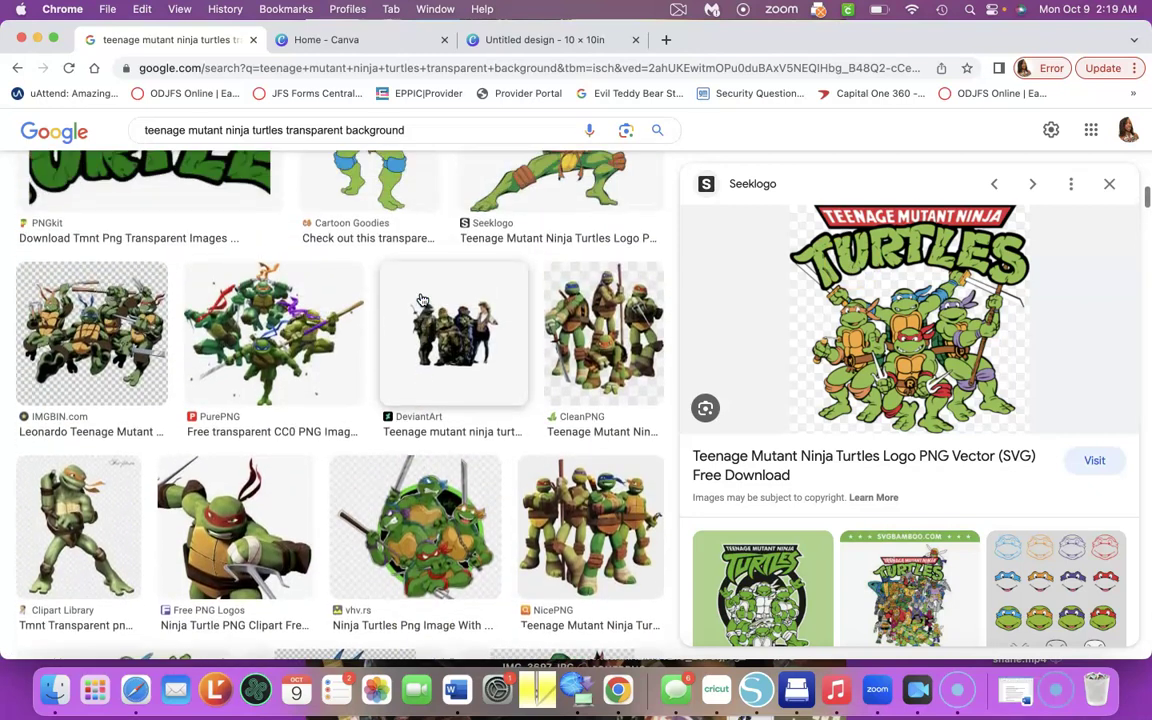
{"action": "scroll", "coordinate": [420, 298], "scroll_direction": "down", "scroll_amount": 2}
{"action": "scroll", "coordinate": [421, 300], "scroll_direction": "down", "scroll_amount": 1}
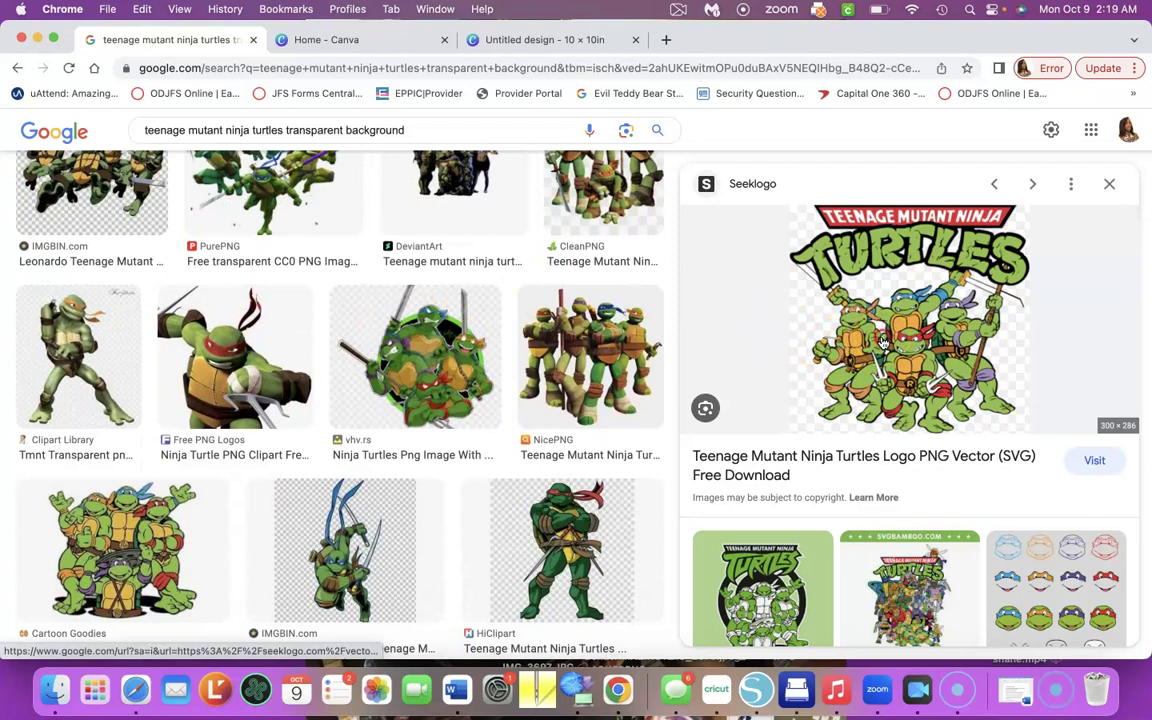
{"action": "right_click", "coordinate": [882, 338]}
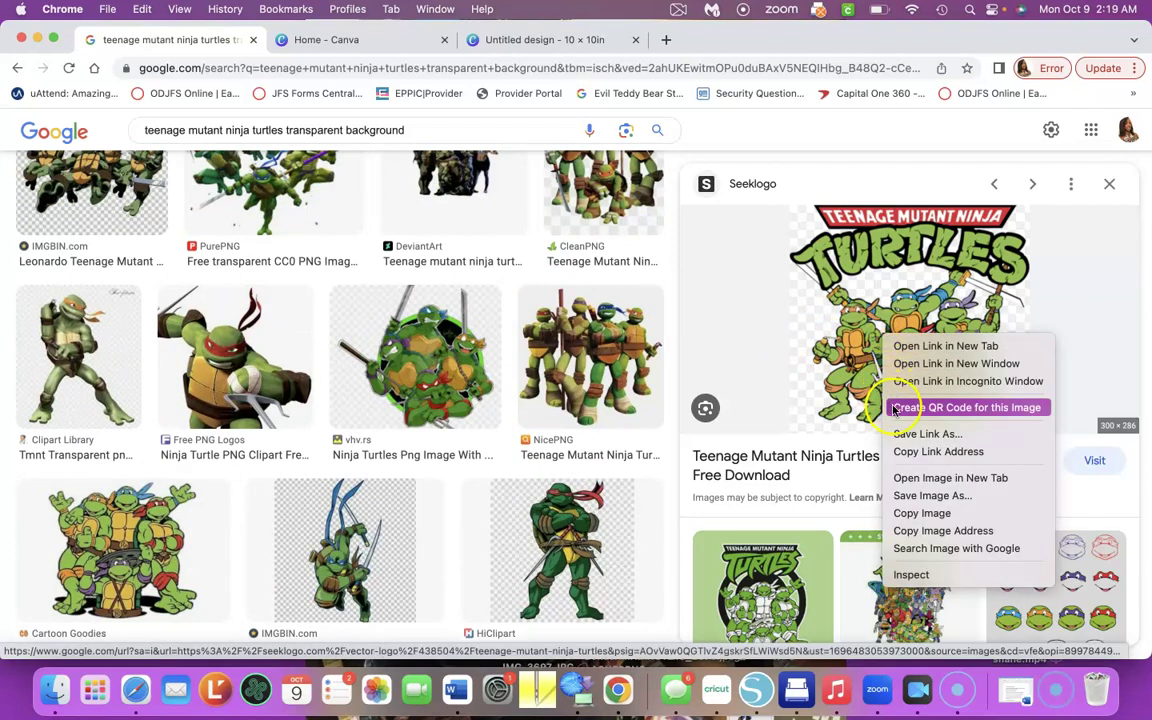
{"action": "left_click", "coordinate": [908, 495]}
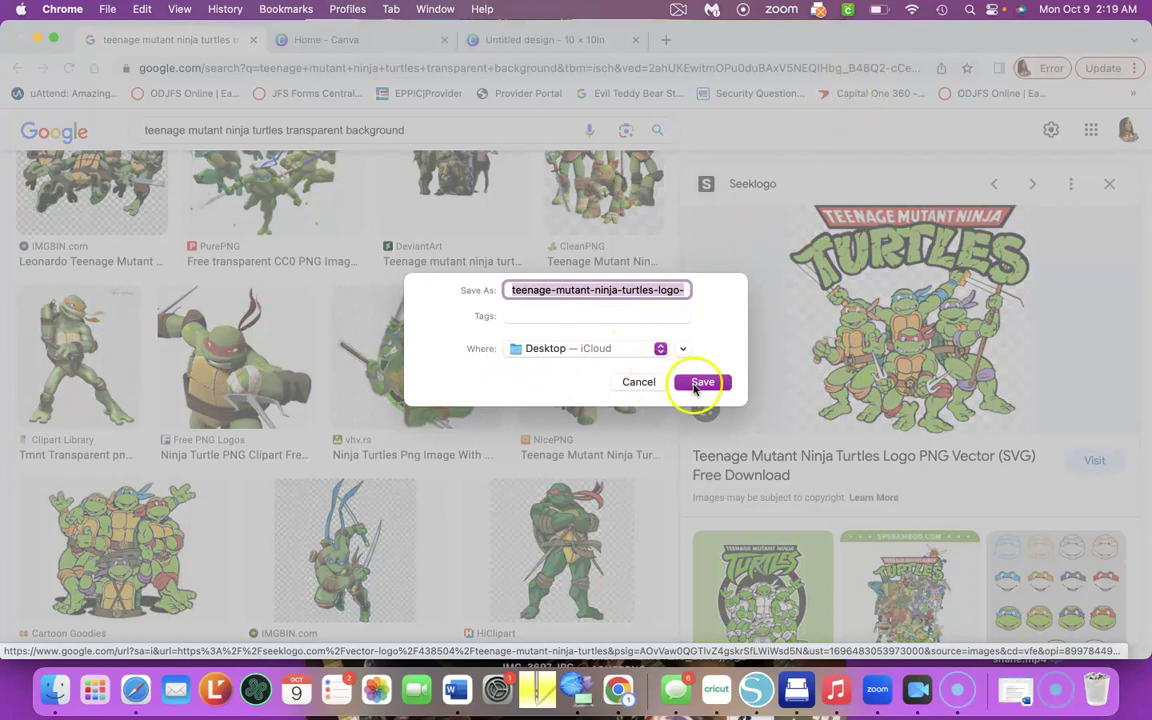
{"action": "left_click", "coordinate": [695, 388]}
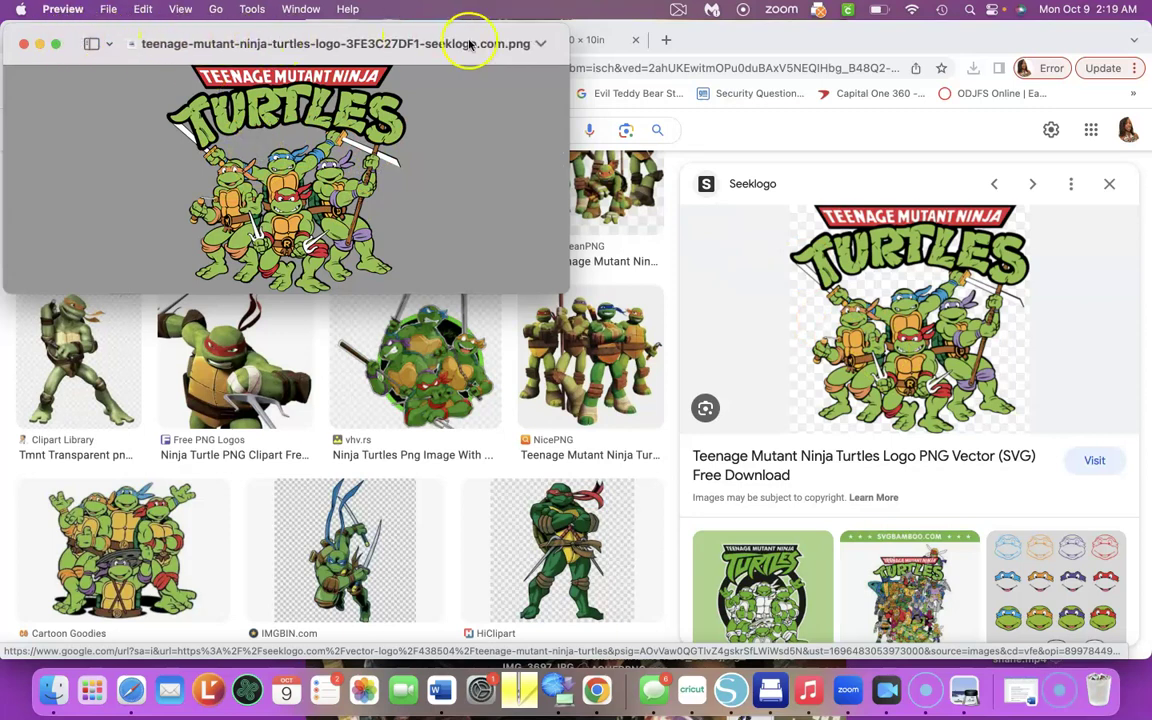
Check the saved logo's file name and location in Preview, close it, and return to Chrome after viewing the desktop
{"action": "left_click", "coordinate": [541, 43]}
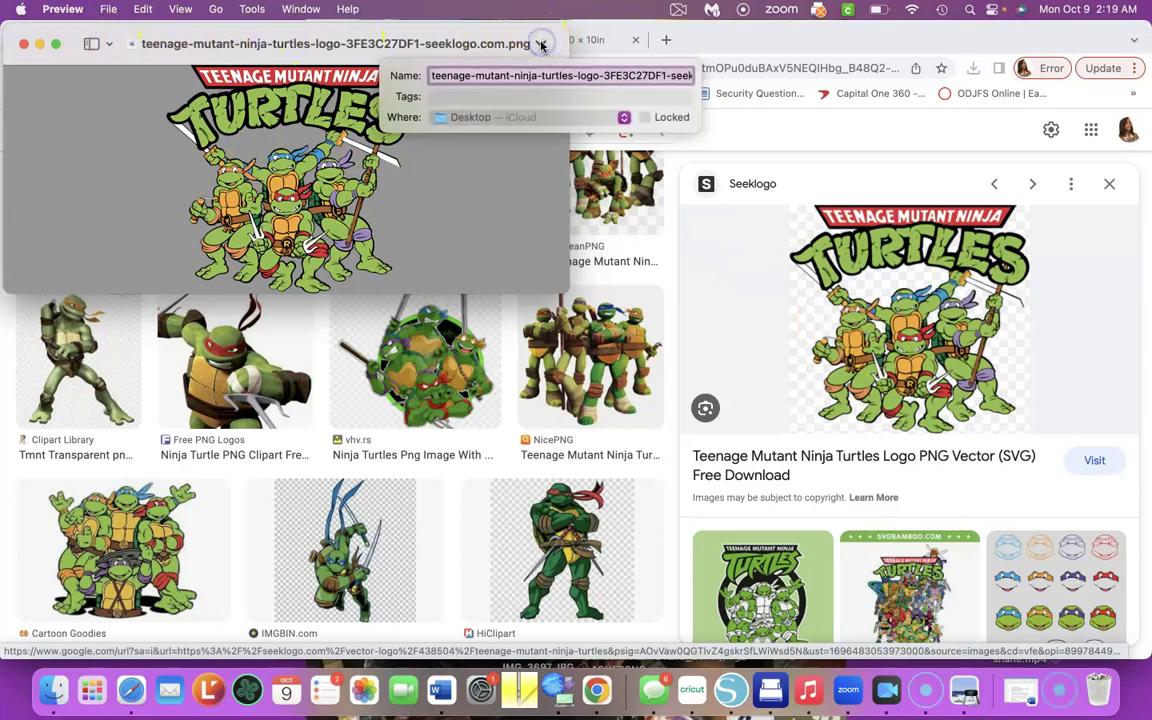
{"action": "left_click", "coordinate": [23, 43]}
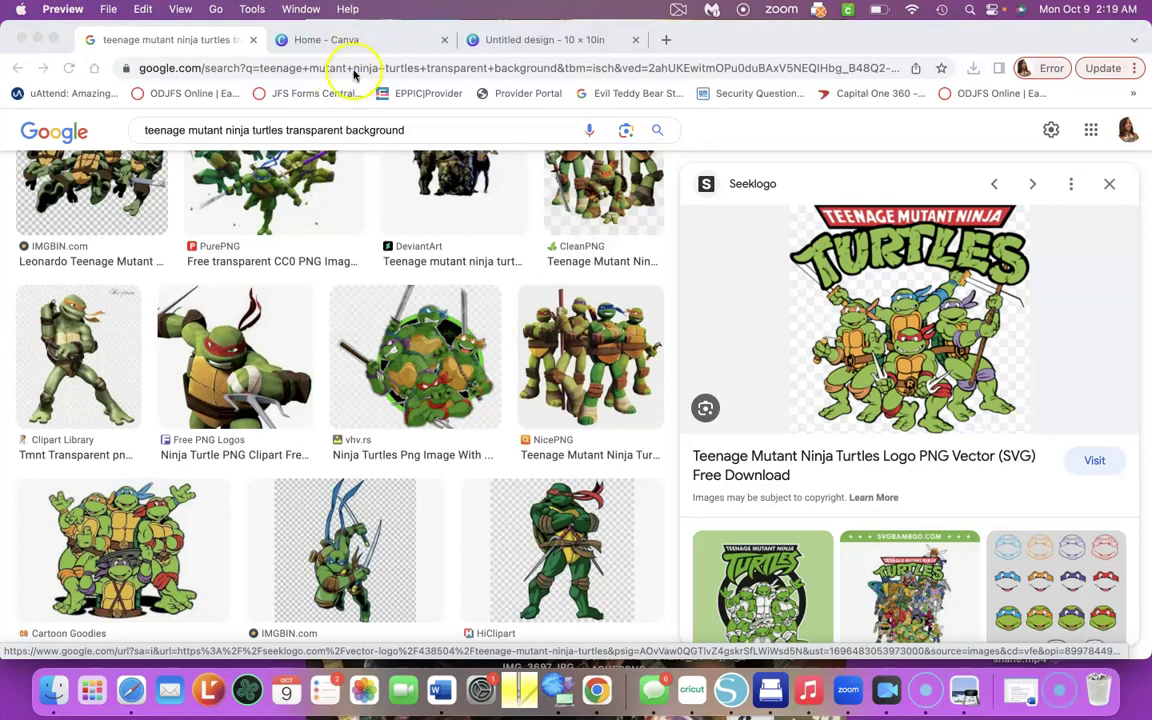
{"action": "left_click", "coordinate": [37, 40]}
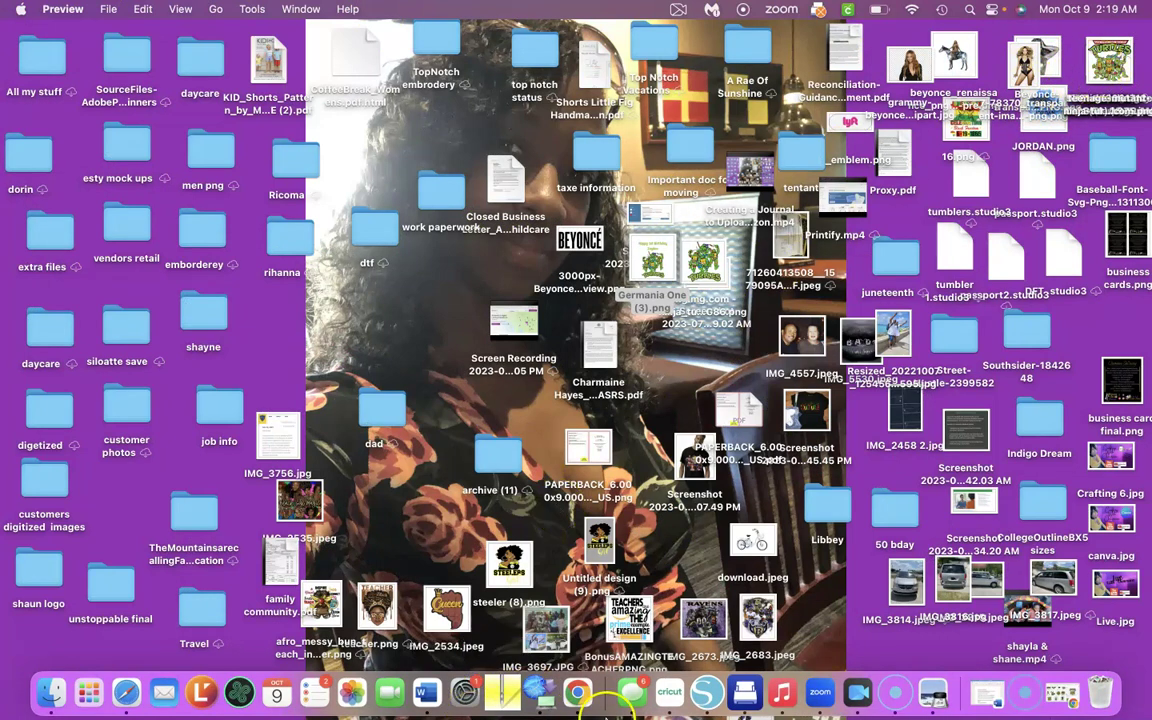
{"action": "left_click", "coordinate": [577, 692]}
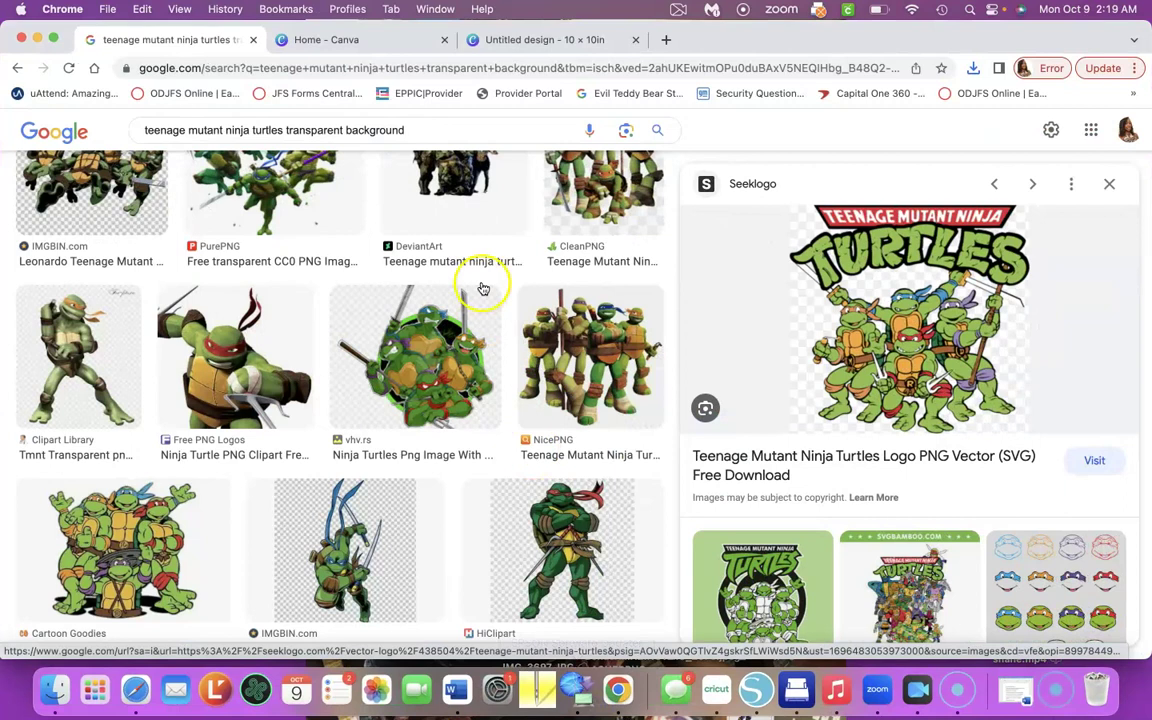
Create another blank 10 × 10 in design from the Canva home page and show the uploaded images in it
{"action": "left_click", "coordinate": [399, 41]}
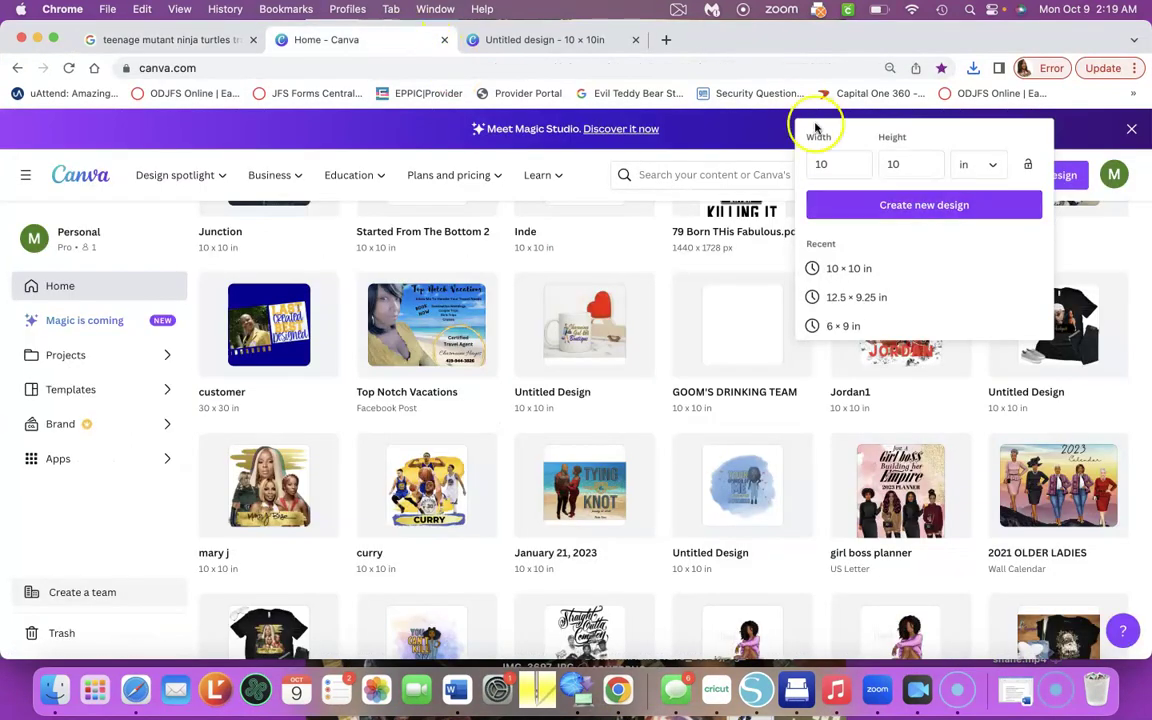
{"action": "left_click", "coordinate": [936, 212]}
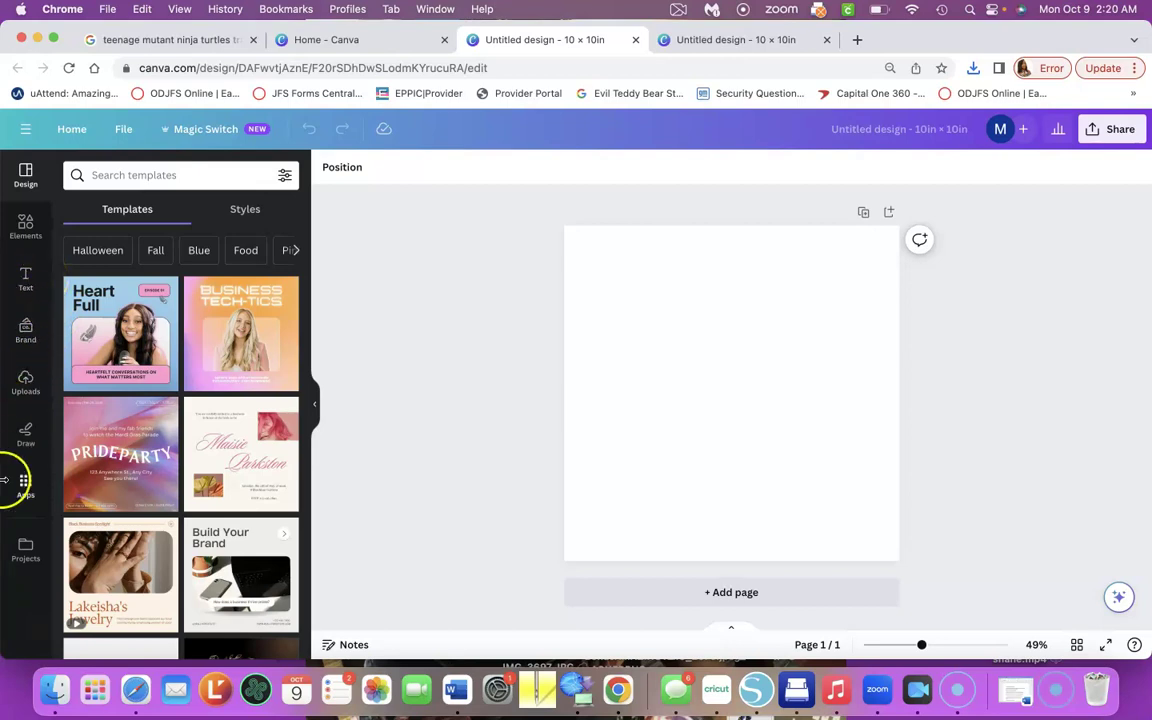
{"action": "left_click", "coordinate": [27, 382]}
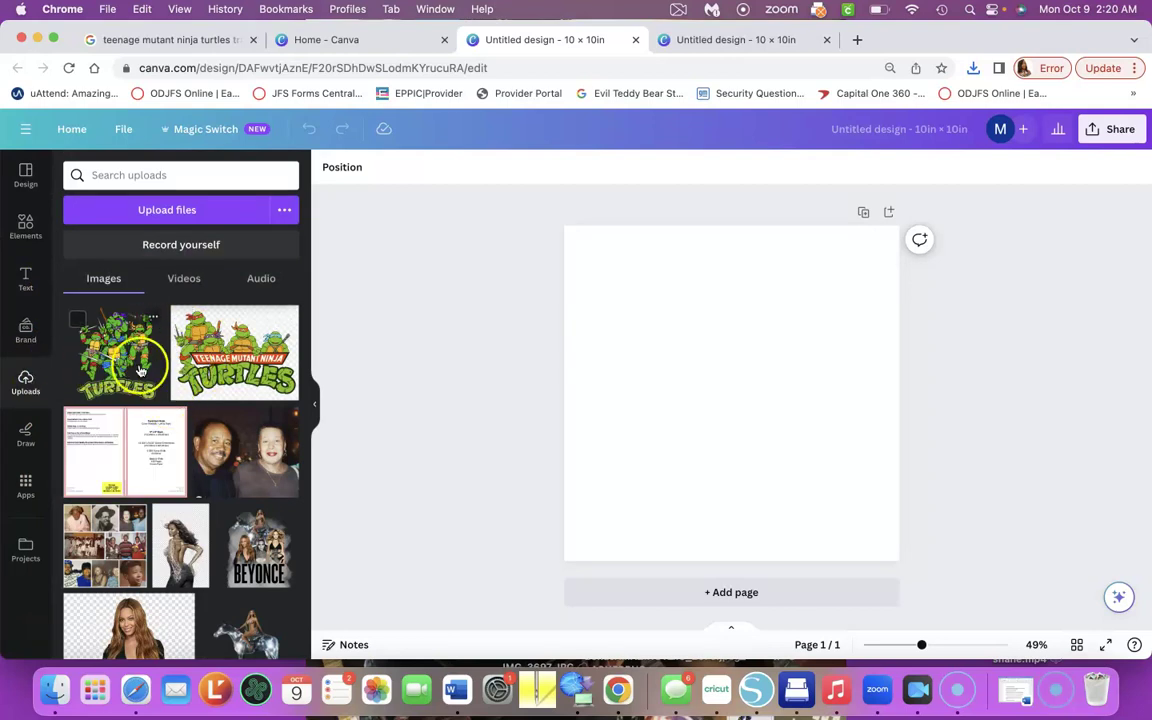
{"action": "left_click", "coordinate": [211, 217]}
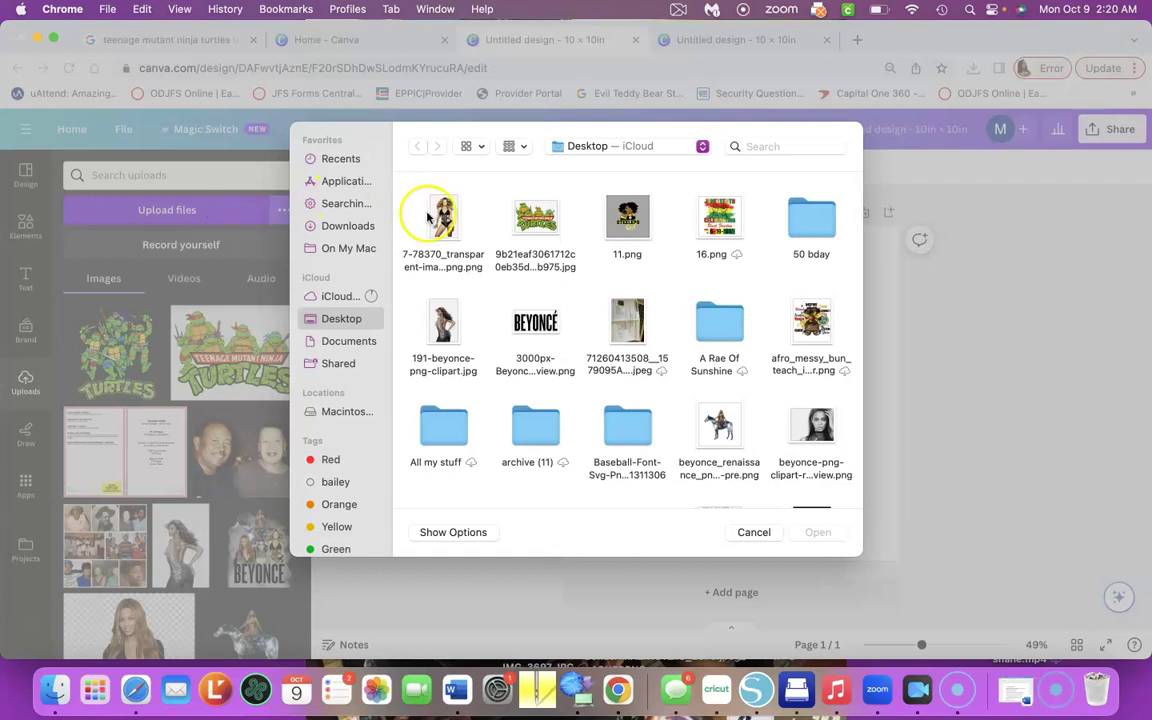
{"action": "scroll", "coordinate": [524, 347], "scroll_direction": "down", "scroll_amount": 5}
{"action": "scroll", "coordinate": [524, 347], "scroll_direction": "down", "scroll_amount": 4}
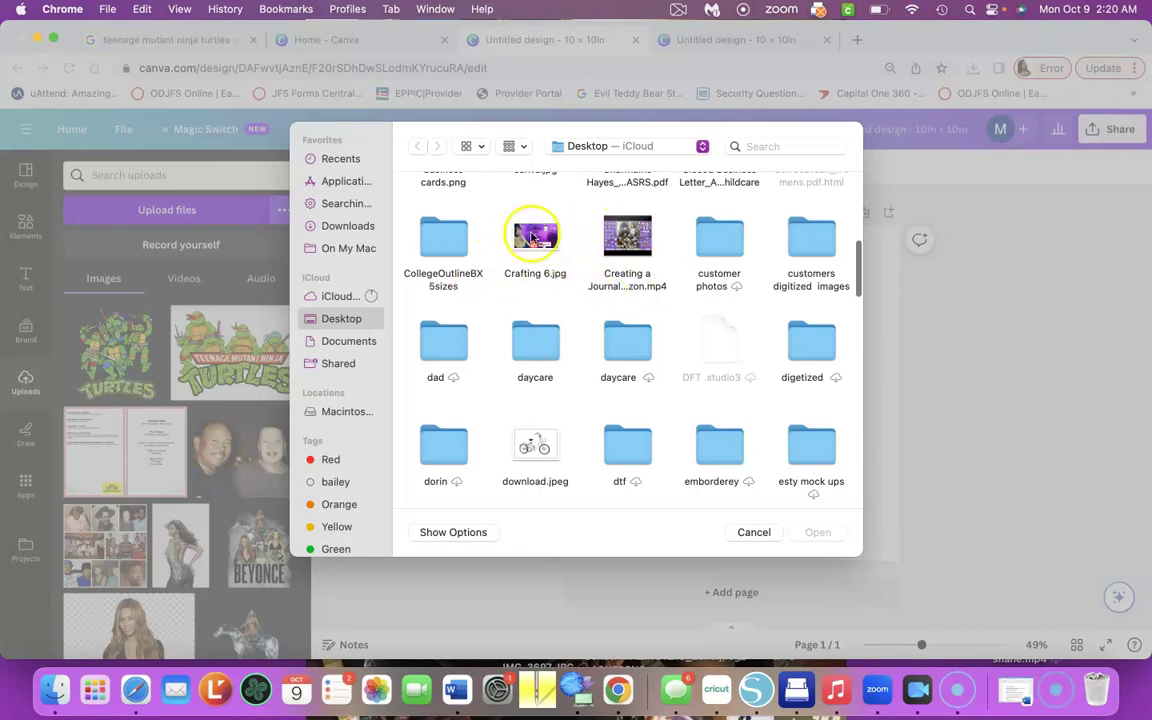
{"action": "scroll", "coordinate": [581, 257], "scroll_direction": "down", "scroll_amount": 6}
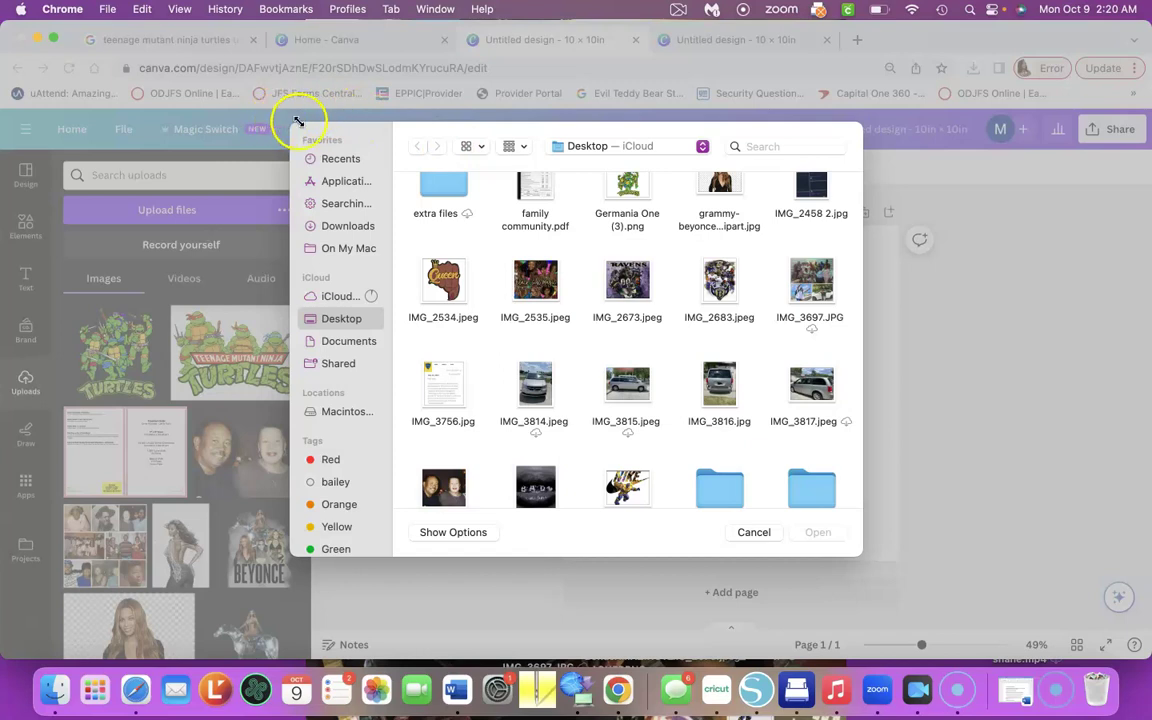
{"action": "left_click", "coordinate": [758, 533]}
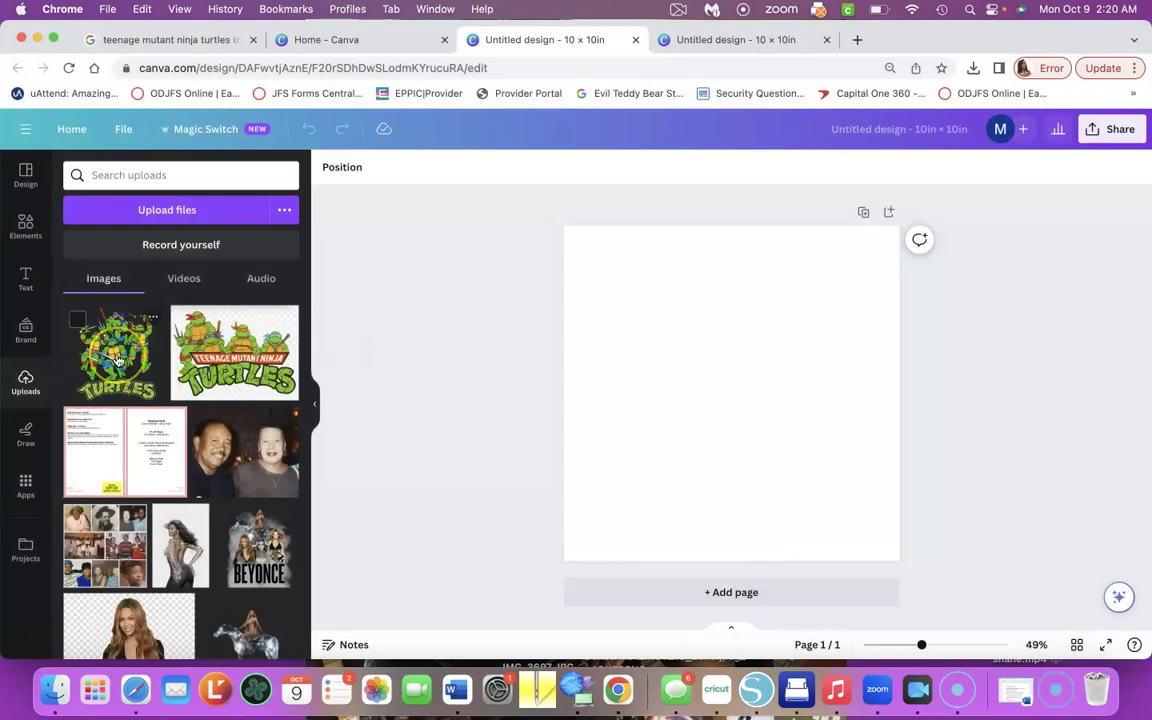
Add the uploaded four-turtle Teenage Mutant Ninja Turtles logo to the blank page and enlarge it to nearly the page's width
{"action": "left_click", "coordinate": [212, 362]}
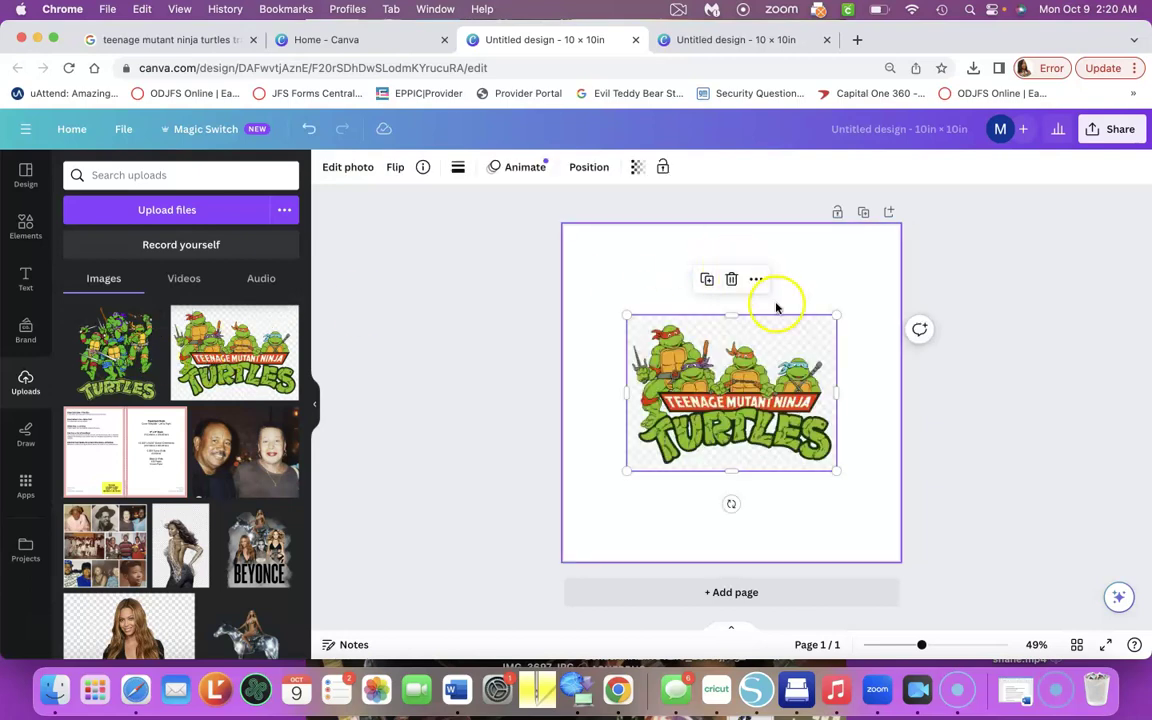
{"action": "left_click_drag", "start_coordinate": [836, 315], "coordinate": [926, 242]}
{"action": "left_click_drag", "start_coordinate": [817, 333], "coordinate": [767, 347]}
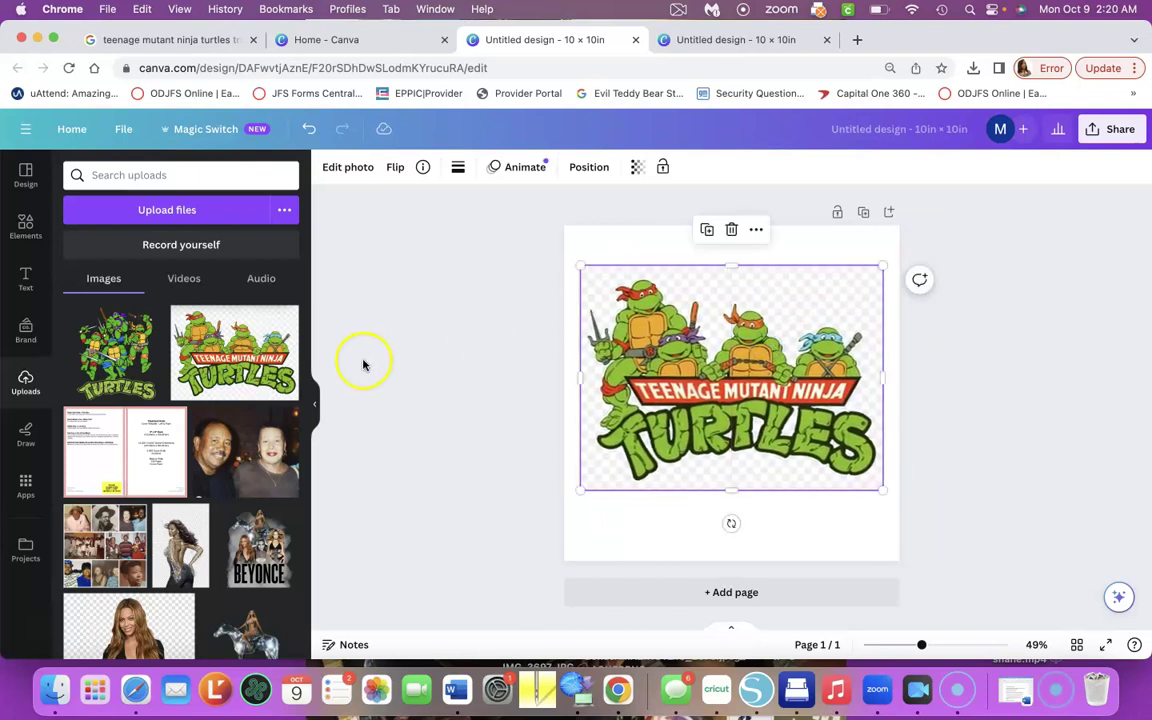
Remove the checkered background from the four-turtle logo with BG Remover and move the logo lower on the page
{"action": "left_click", "coordinate": [348, 168]}
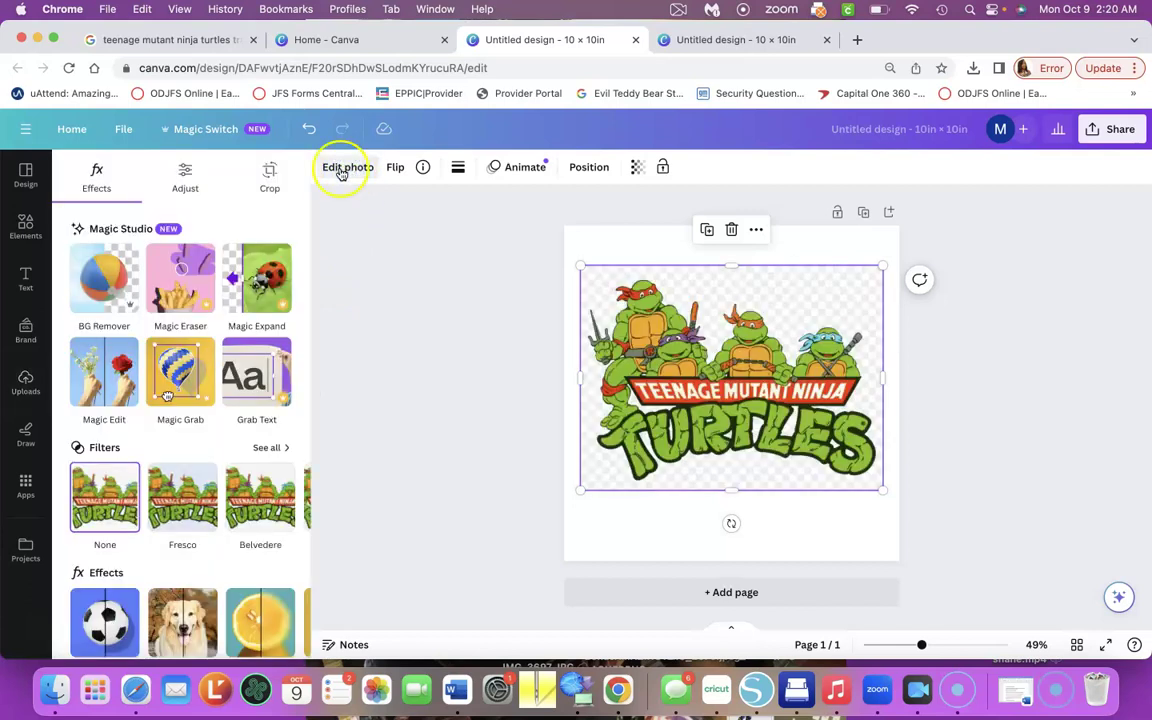
{"action": "left_click", "coordinate": [103, 278]}
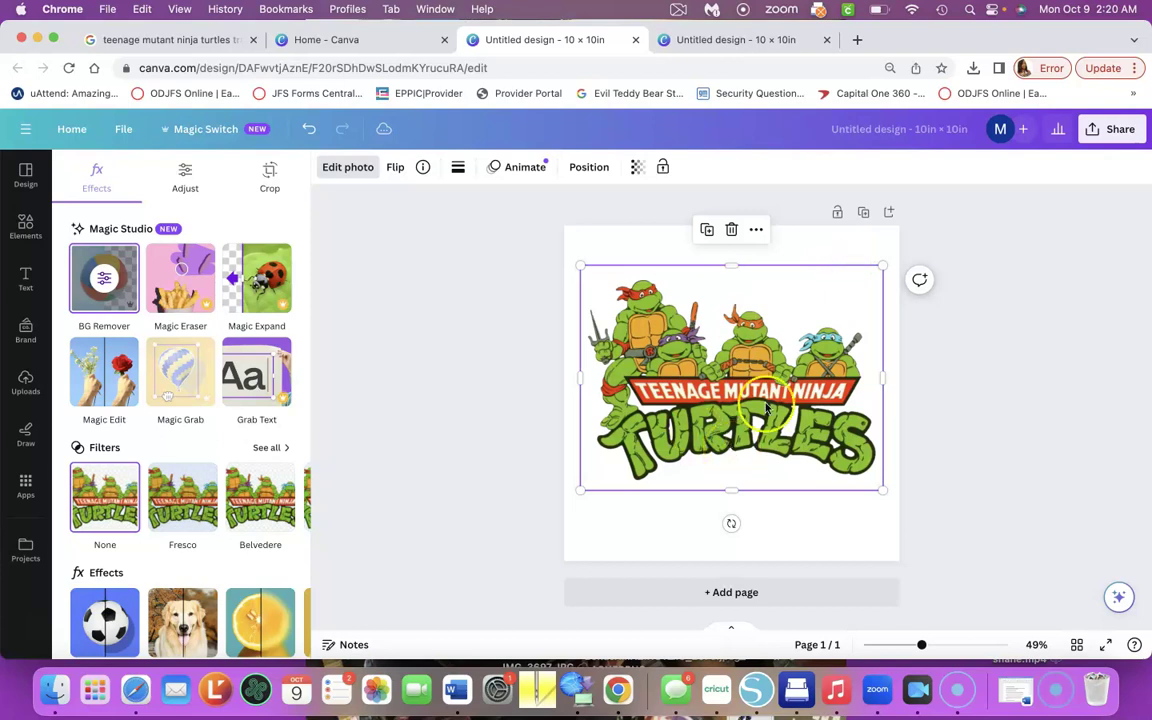
{"action": "left_click_drag", "start_coordinate": [750, 370], "coordinate": [750, 412]}
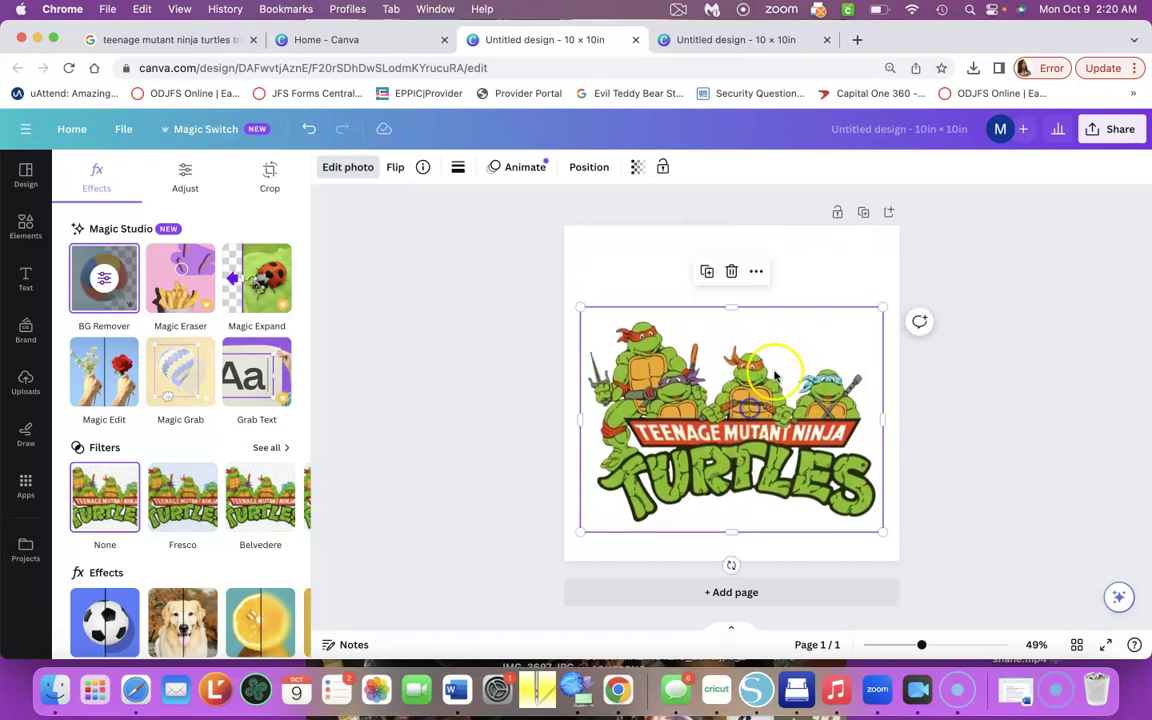
Download the logo design as a PNG with a transparent background, check the file in Preview, and return to the design
{"action": "left_click", "coordinate": [1107, 129]}
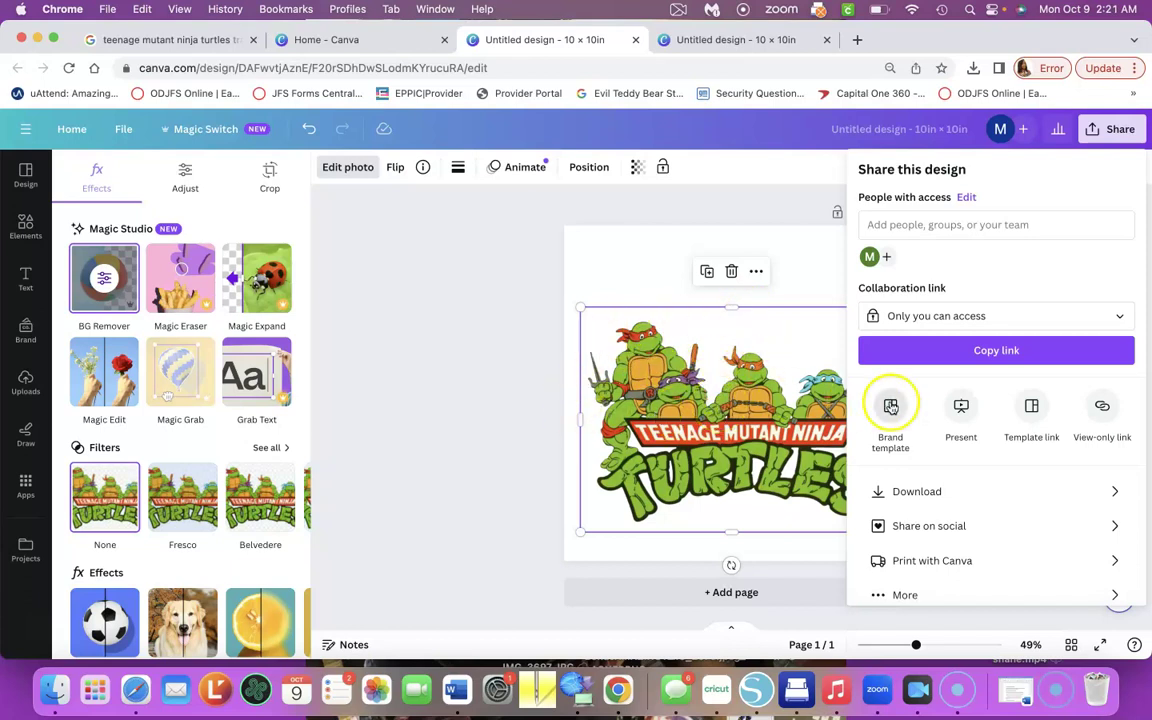
{"action": "left_click", "coordinate": [904, 493]}
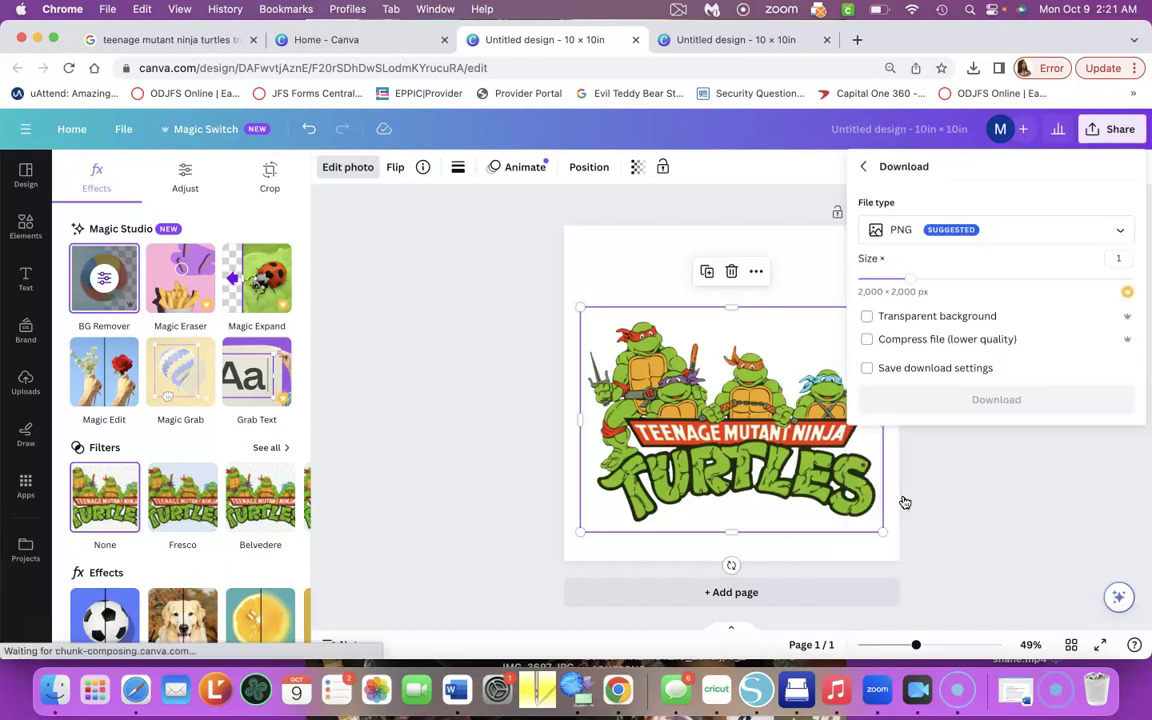
{"action": "left_click", "coordinate": [980, 400]}
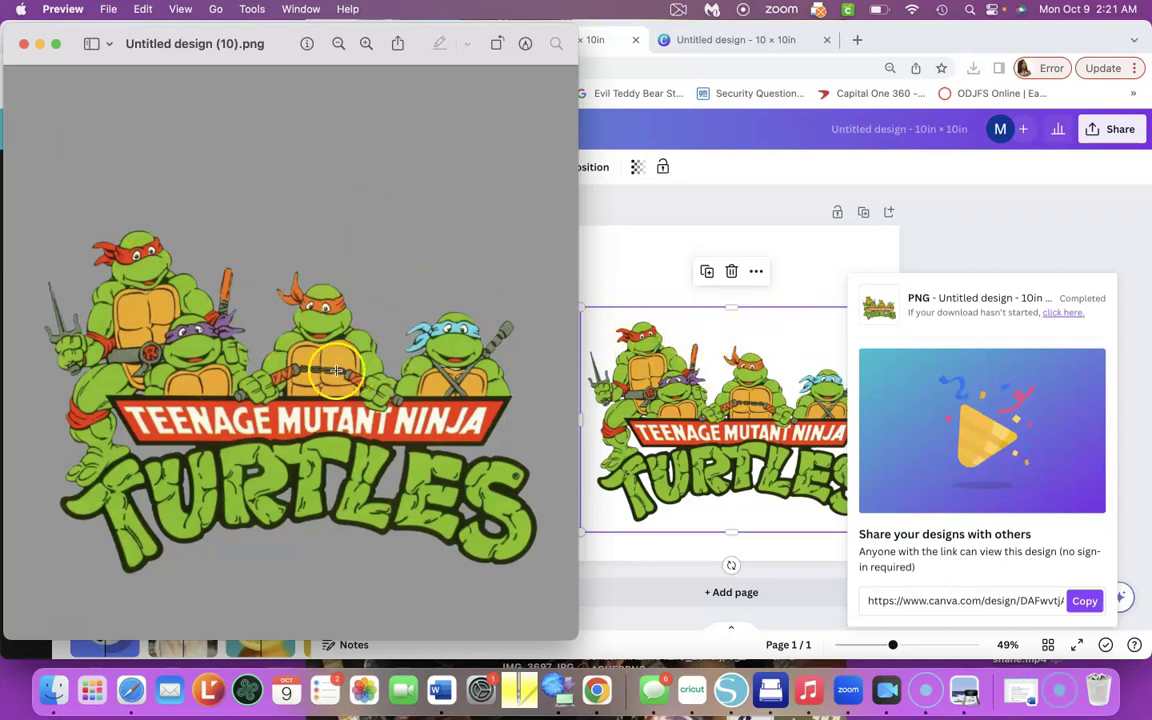
{"action": "left_click", "coordinate": [27, 44]}
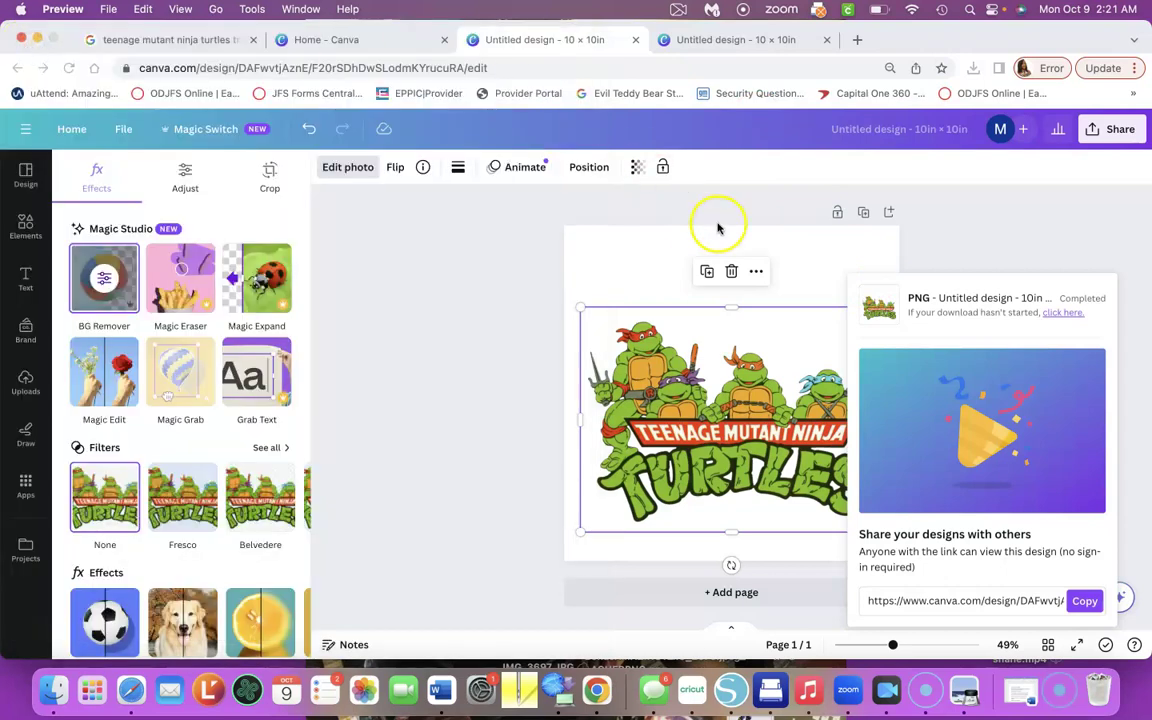
{"action": "left_click", "coordinate": [1023, 228]}
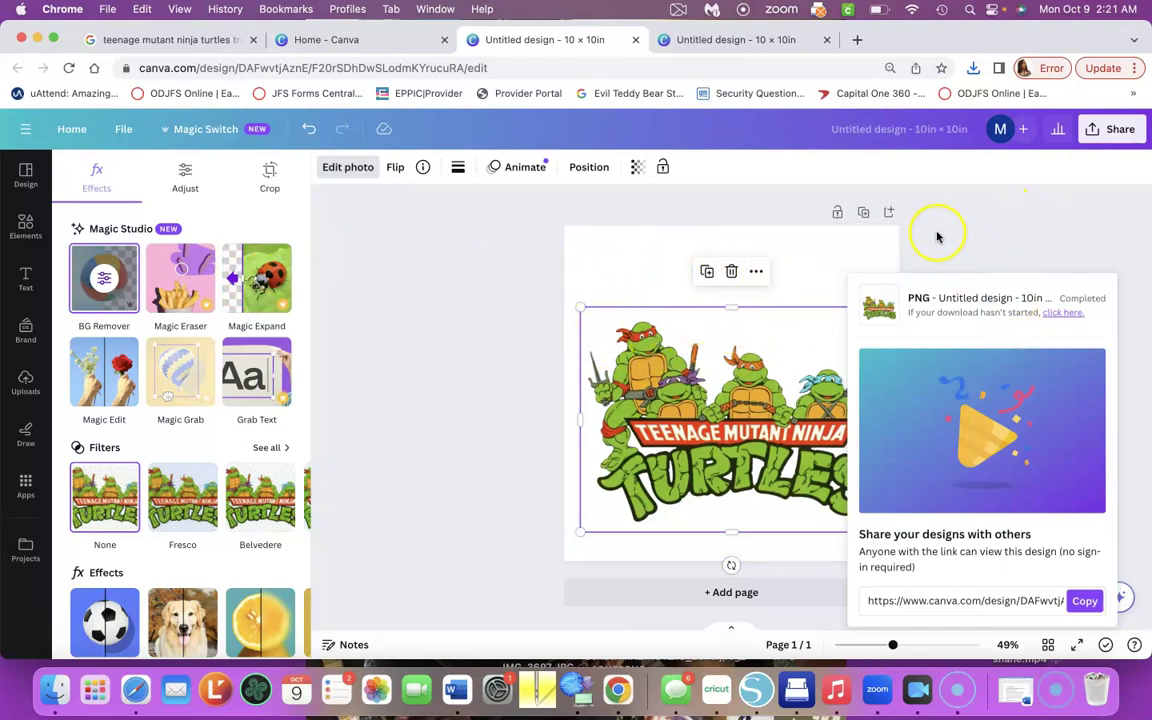
{"action": "left_click", "coordinate": [1126, 208]}
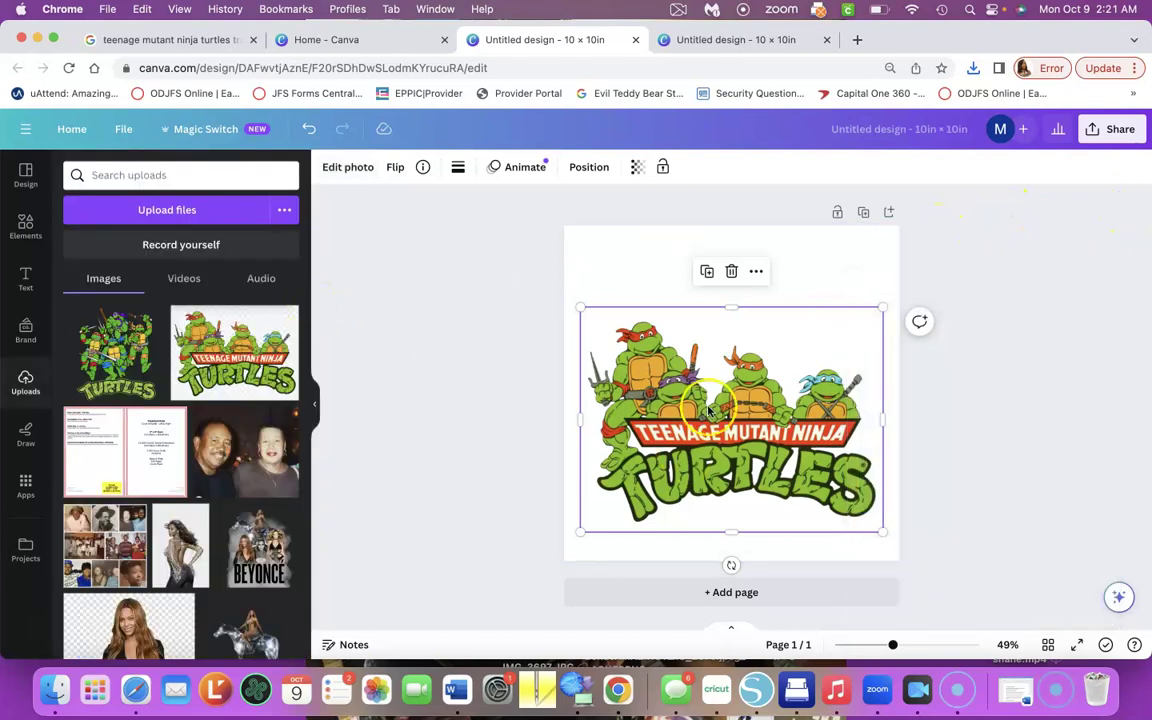
Replace the logo on the page with the uploaded turtle group picture, enlarging it and placing it in the lower part of the page
{"action": "key", "text": "Delete"}
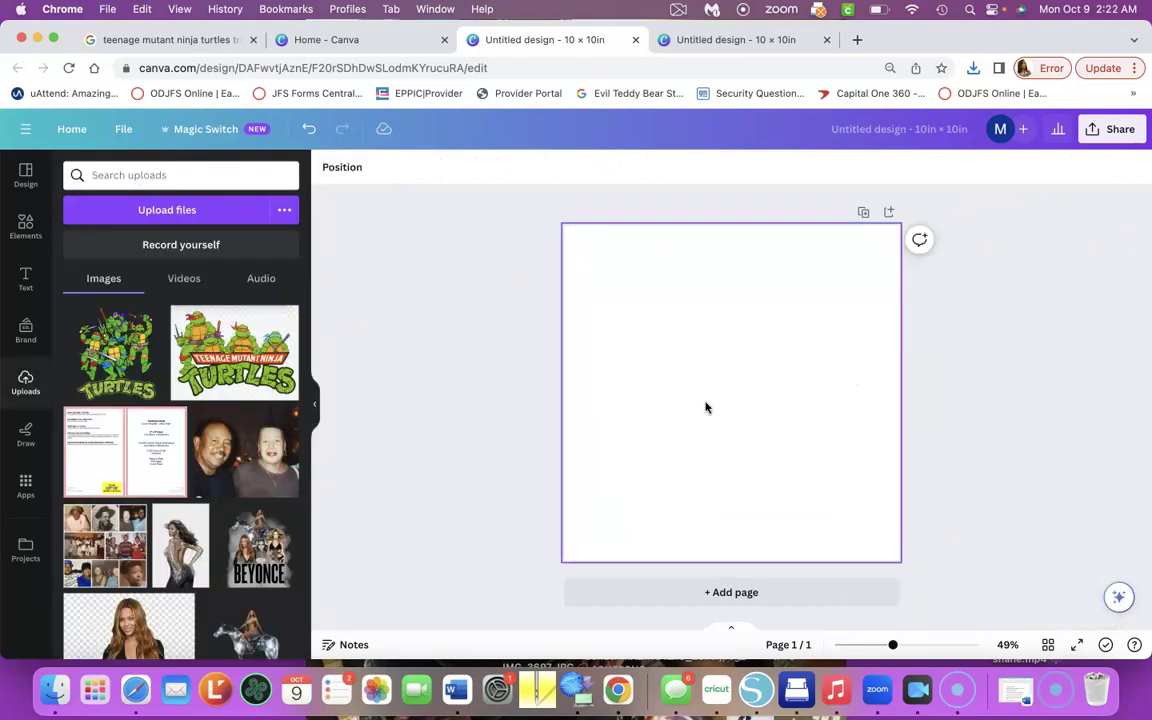
{"action": "left_click", "coordinate": [133, 347]}
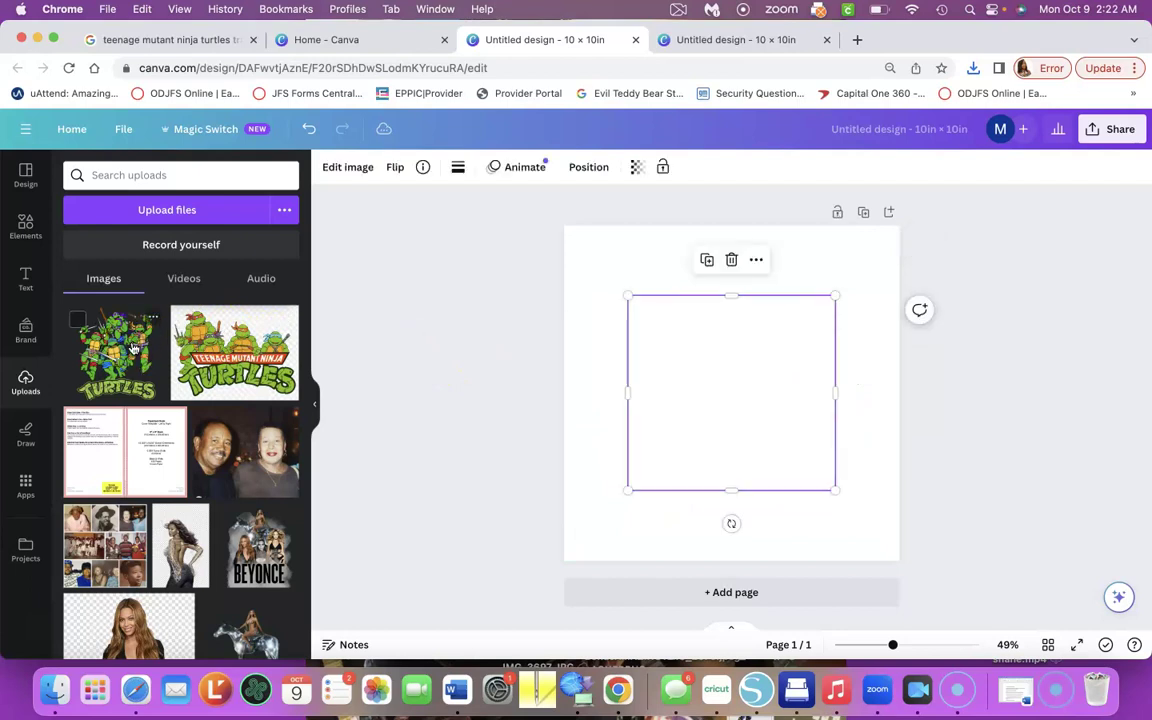
{"action": "left_click_drag", "start_coordinate": [830, 291], "coordinate": [878, 240]}
{"action": "left_click_drag", "start_coordinate": [773, 342], "coordinate": [743, 389]}
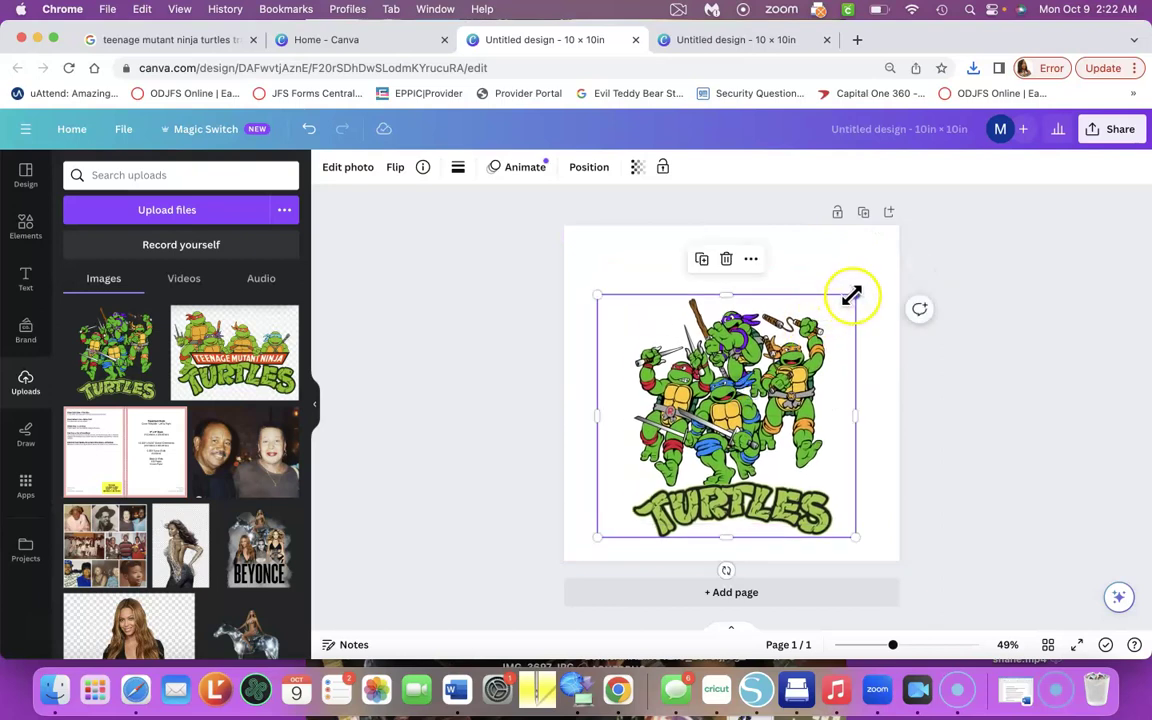
{"action": "left_click_drag", "start_coordinate": [861, 290], "coordinate": [913, 239]}
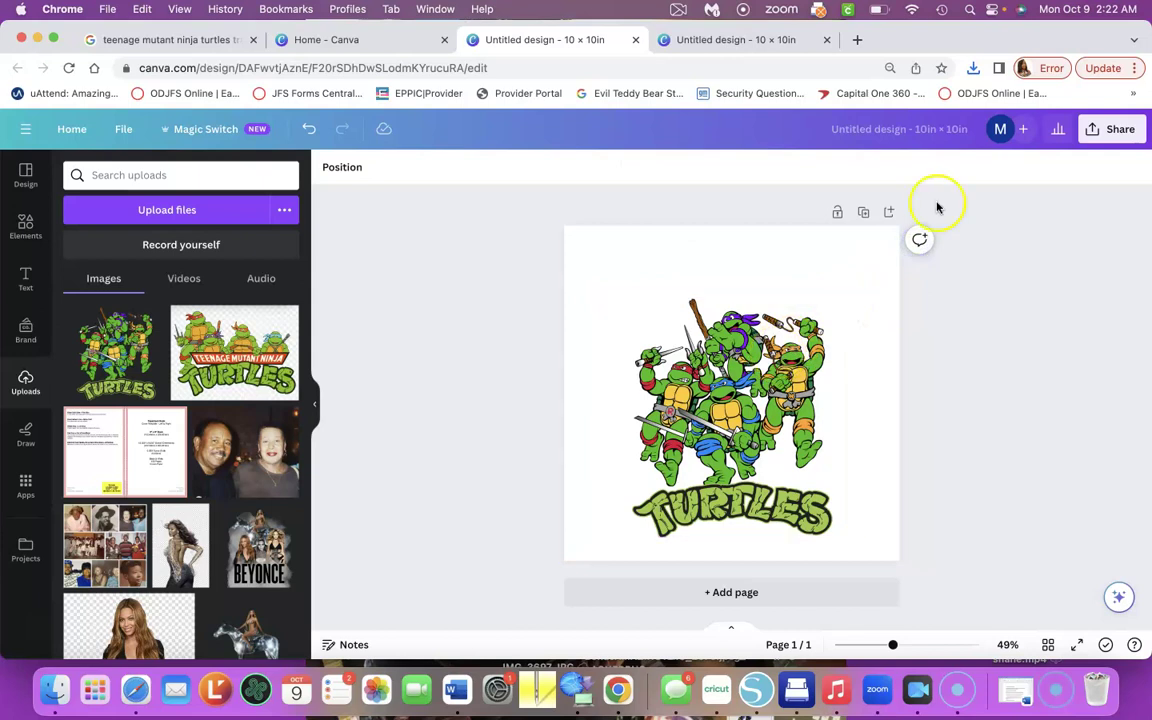
Download the turtle group design as a PNG with a transparent background, check the file in Preview, and return to the design
{"action": "left_click", "coordinate": [1096, 133]}
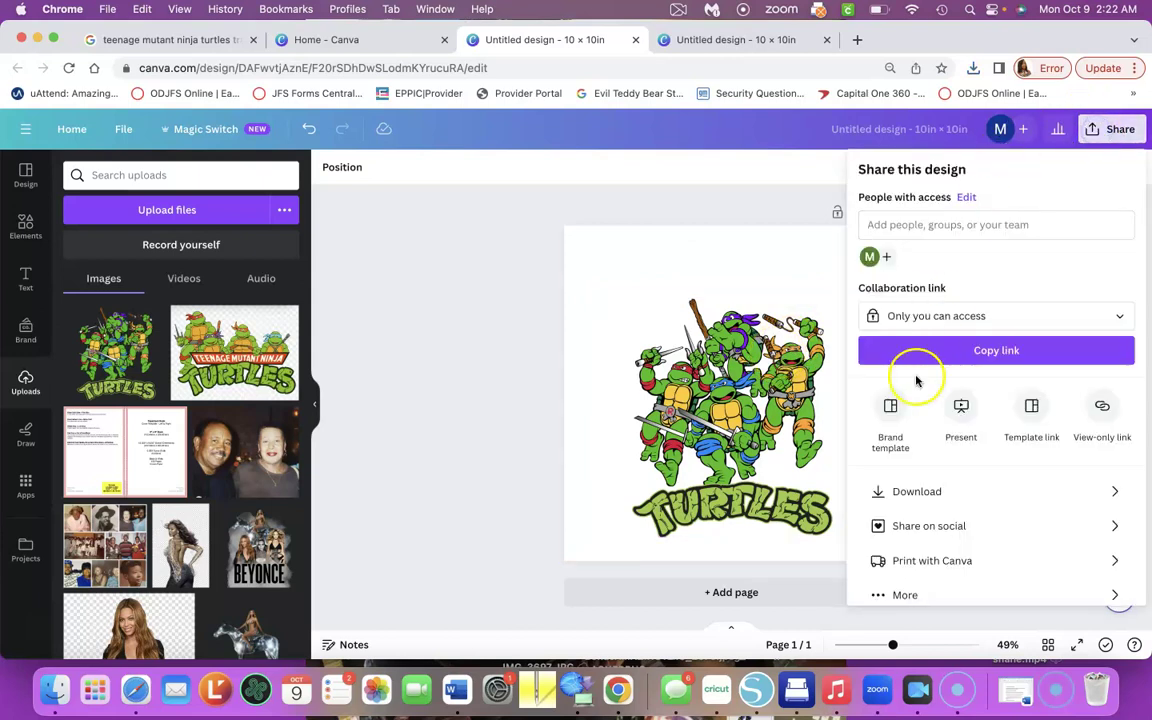
{"action": "left_click", "coordinate": [956, 352]}
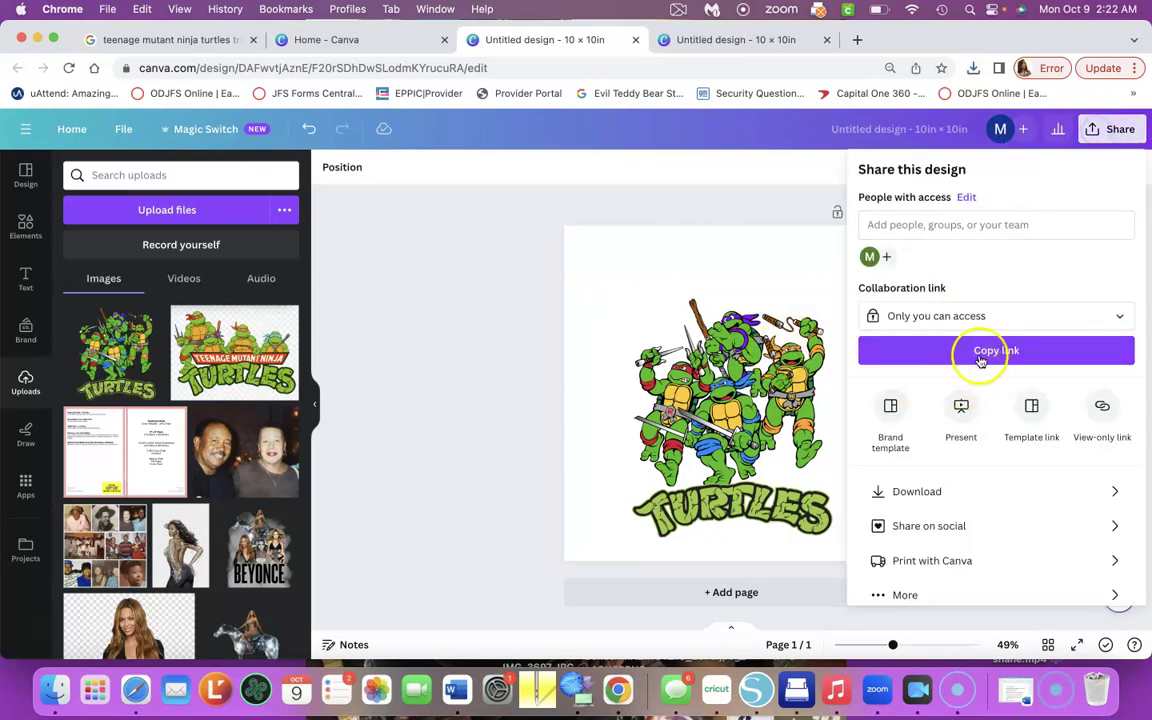
{"action": "left_click", "coordinate": [878, 491]}
{"action": "left_click", "coordinate": [870, 318]}
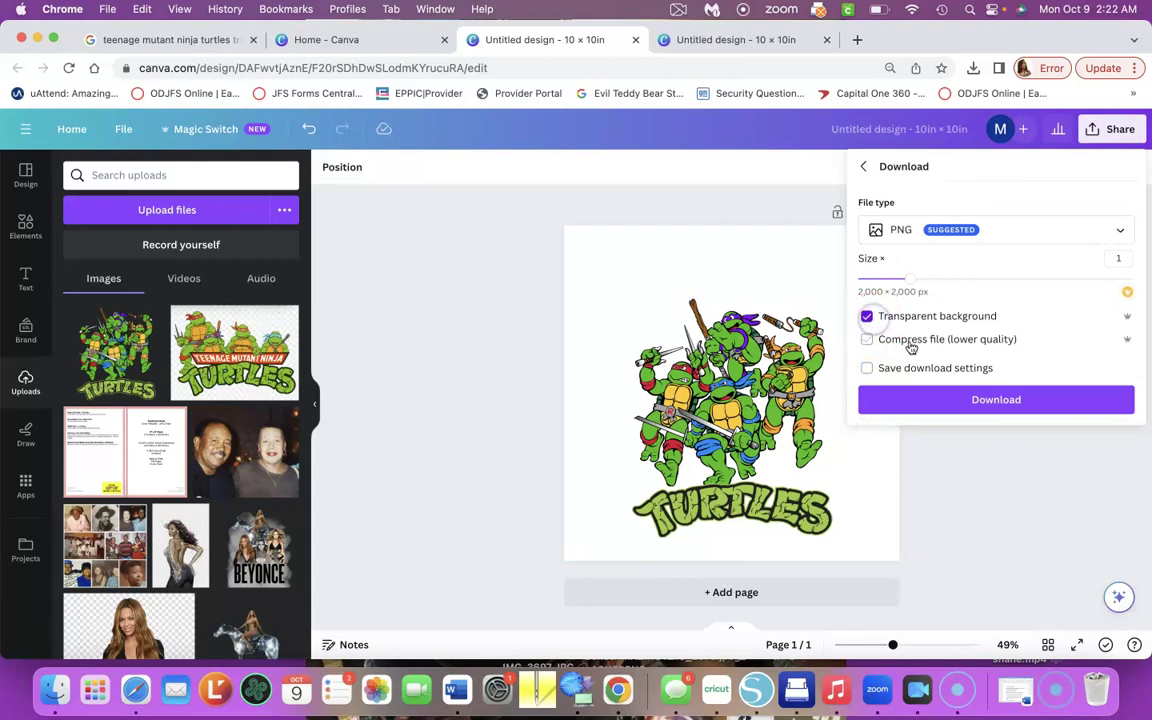
{"action": "left_click", "coordinate": [992, 403]}
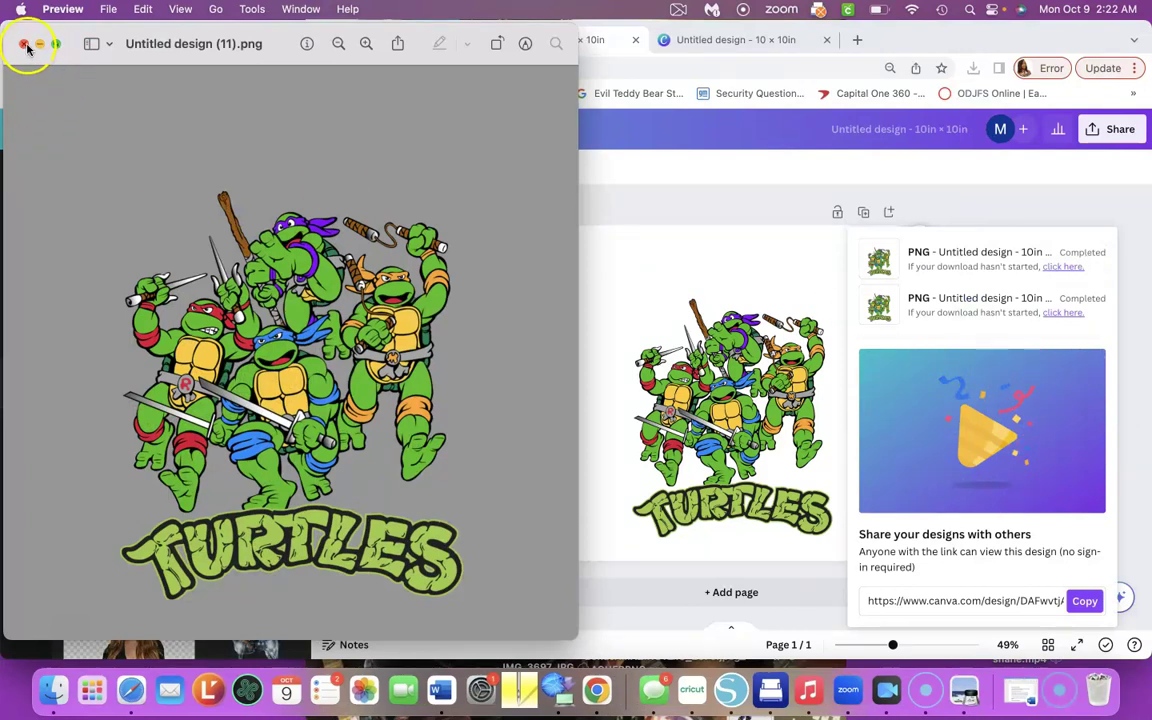
{"action": "left_click", "coordinate": [25, 44]}
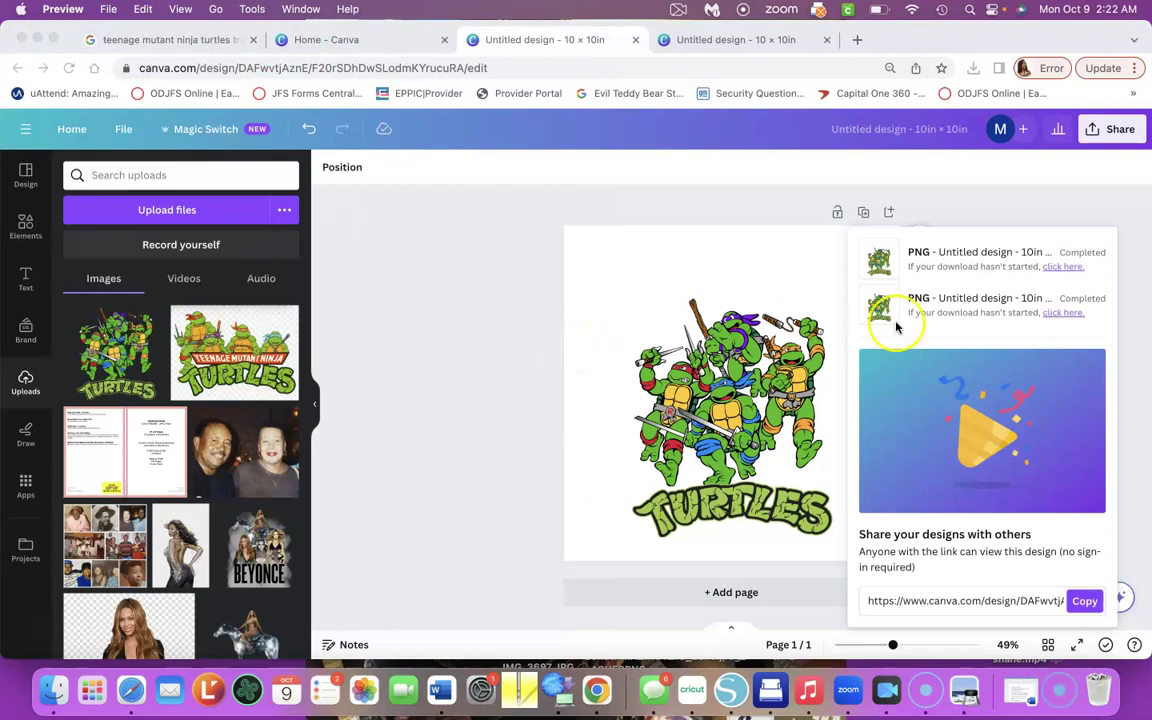
{"action": "left_click", "coordinate": [1052, 208]}
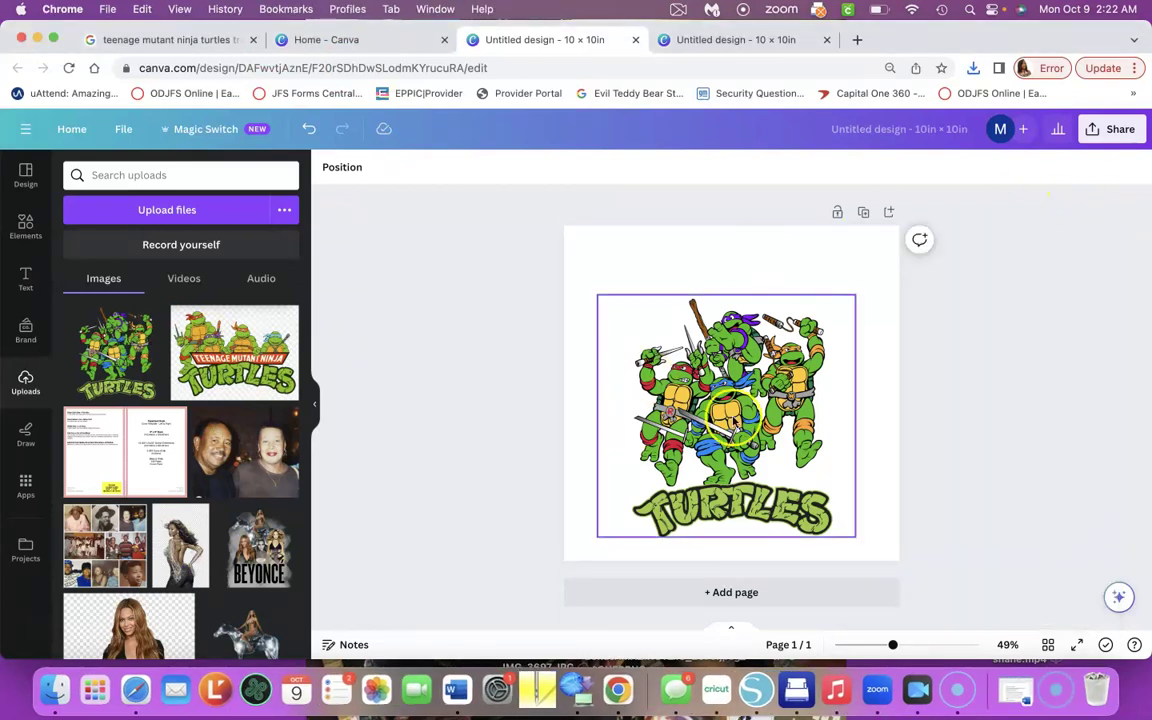
Enlarge the turtle group picture to almost the full page width
{"action": "left_click", "coordinate": [718, 308]}
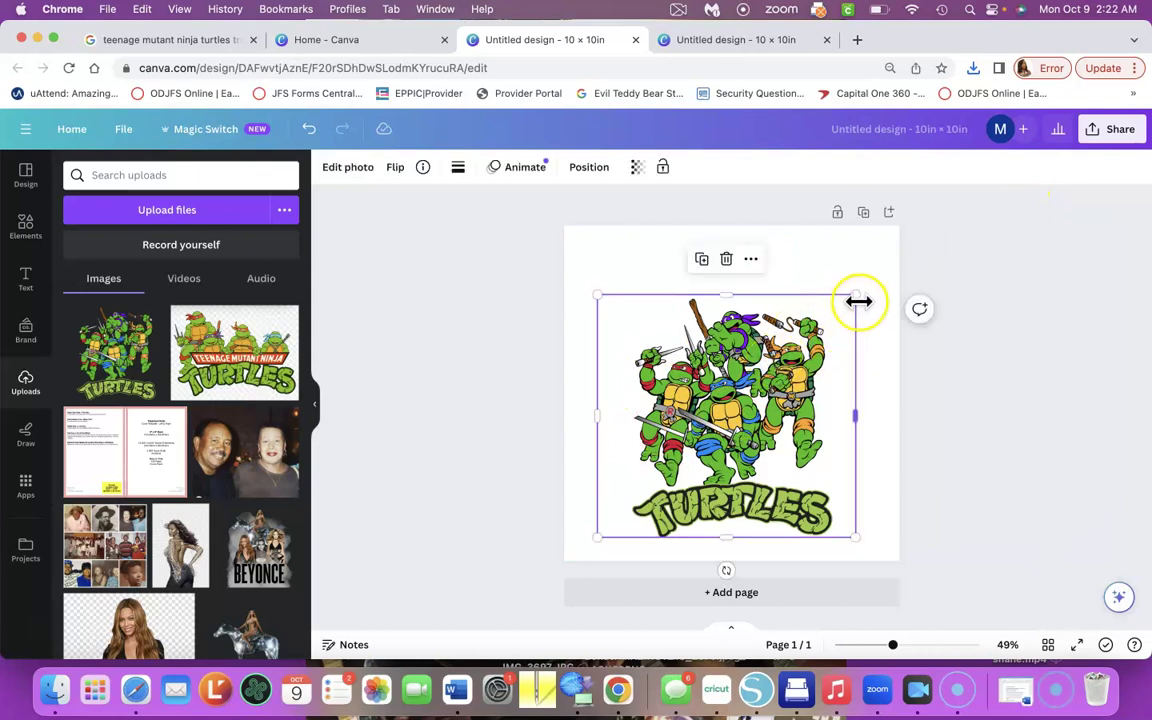
{"action": "left_click_drag", "start_coordinate": [858, 294], "coordinate": [905, 263]}
{"action": "left_click_drag", "start_coordinate": [774, 335], "coordinate": [754, 350]}
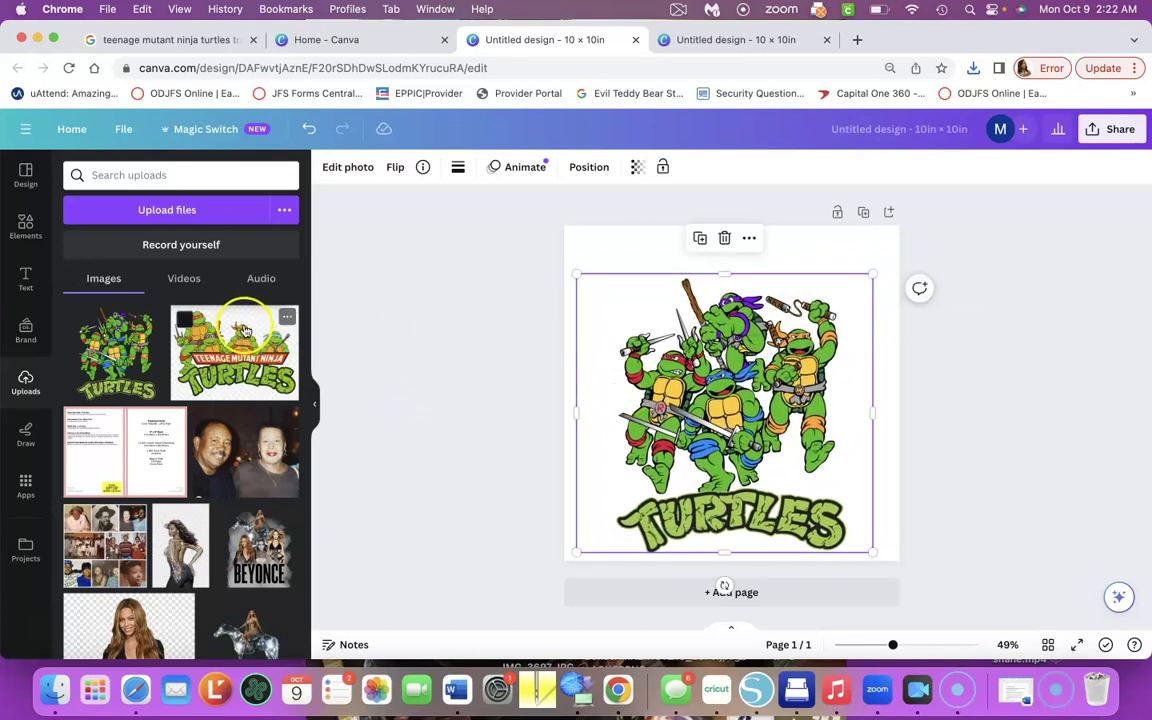
{"action": "left_click", "coordinate": [429, 365]}
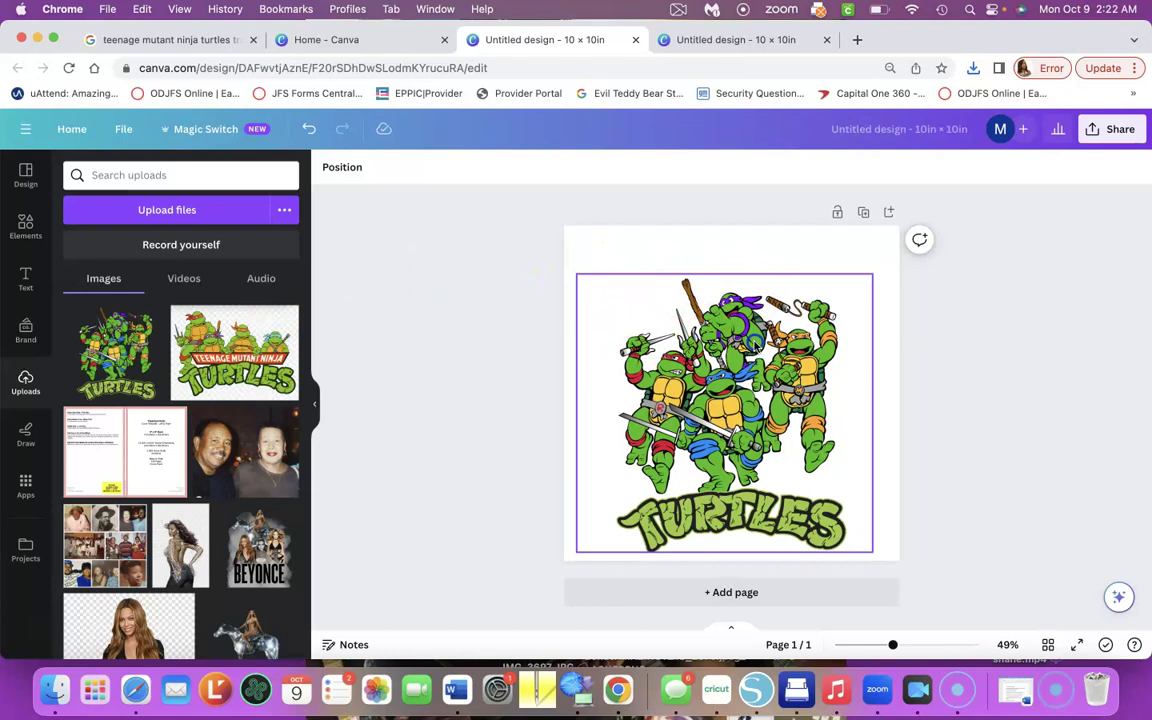
Shrink the turtle group picture and centre it near the page's lower edge, leaving empty space above it
{"action": "left_click", "coordinate": [615, 295]}
{"action": "left_click_drag", "start_coordinate": [576, 276], "coordinate": [617, 290]}
{"action": "left_click_drag", "start_coordinate": [760, 404], "coordinate": [749, 403]}
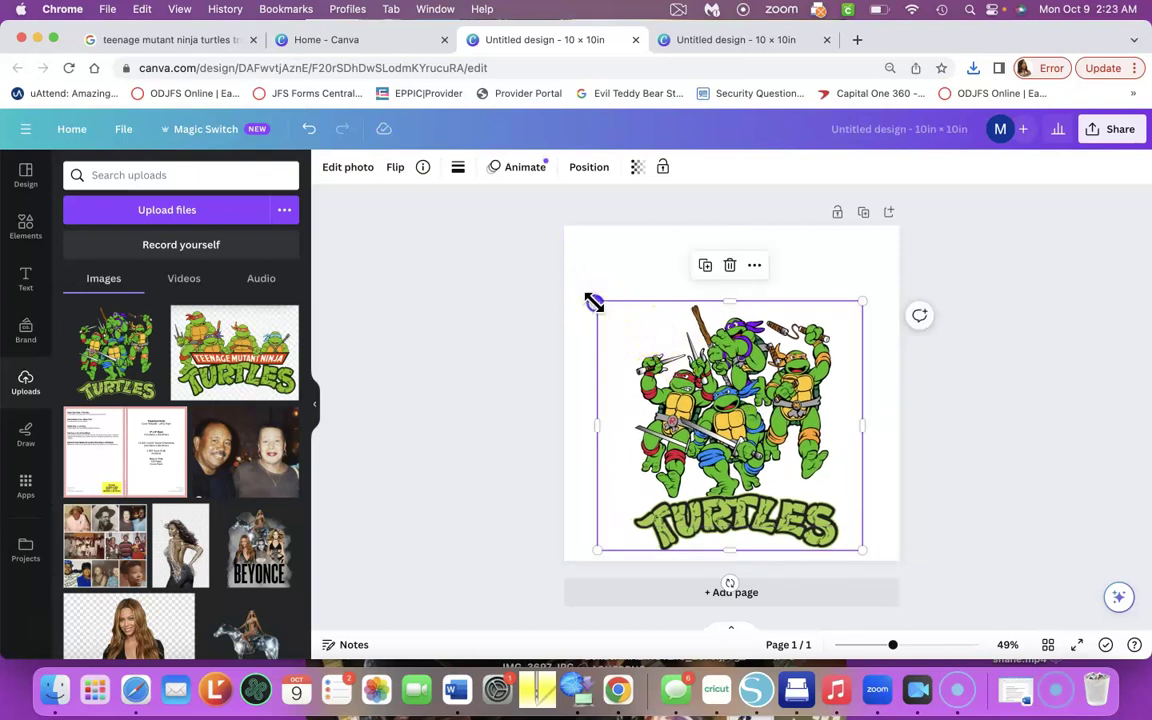
{"action": "left_click_drag", "start_coordinate": [594, 302], "coordinate": [618, 316]}
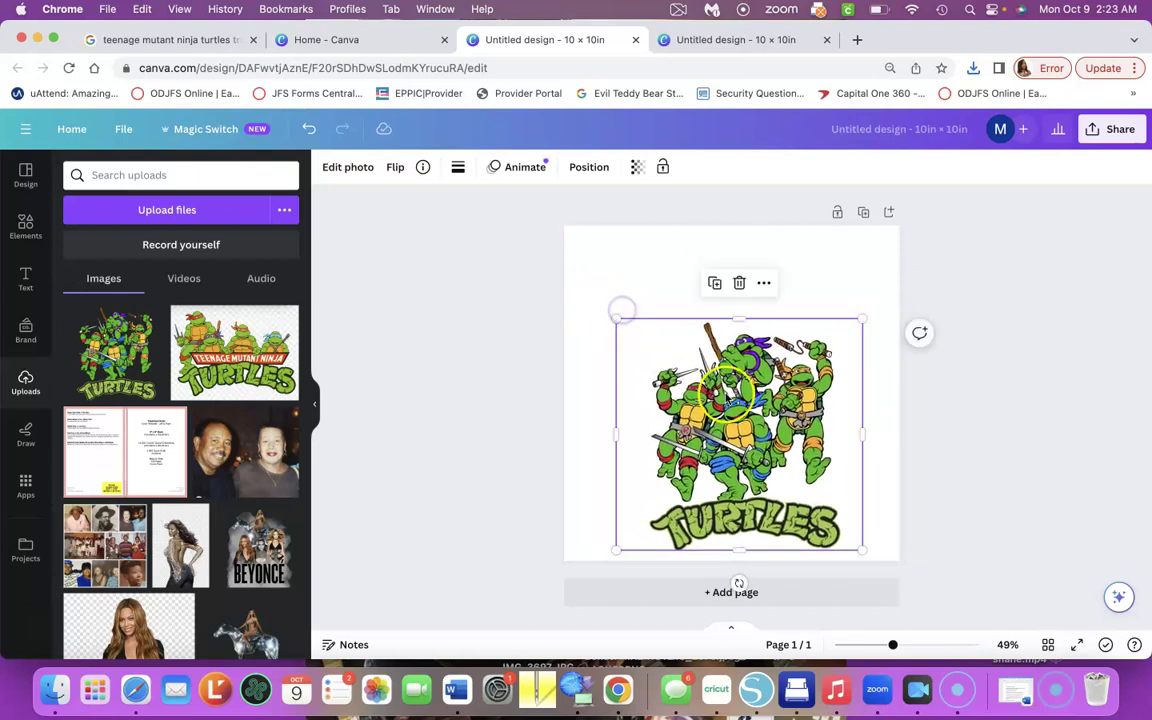
{"action": "left_click_drag", "start_coordinate": [729, 397], "coordinate": [709, 394]}
{"action": "left_click_drag", "start_coordinate": [710, 392], "coordinate": [712, 393]}
{"action": "left_click", "coordinate": [473, 338]}
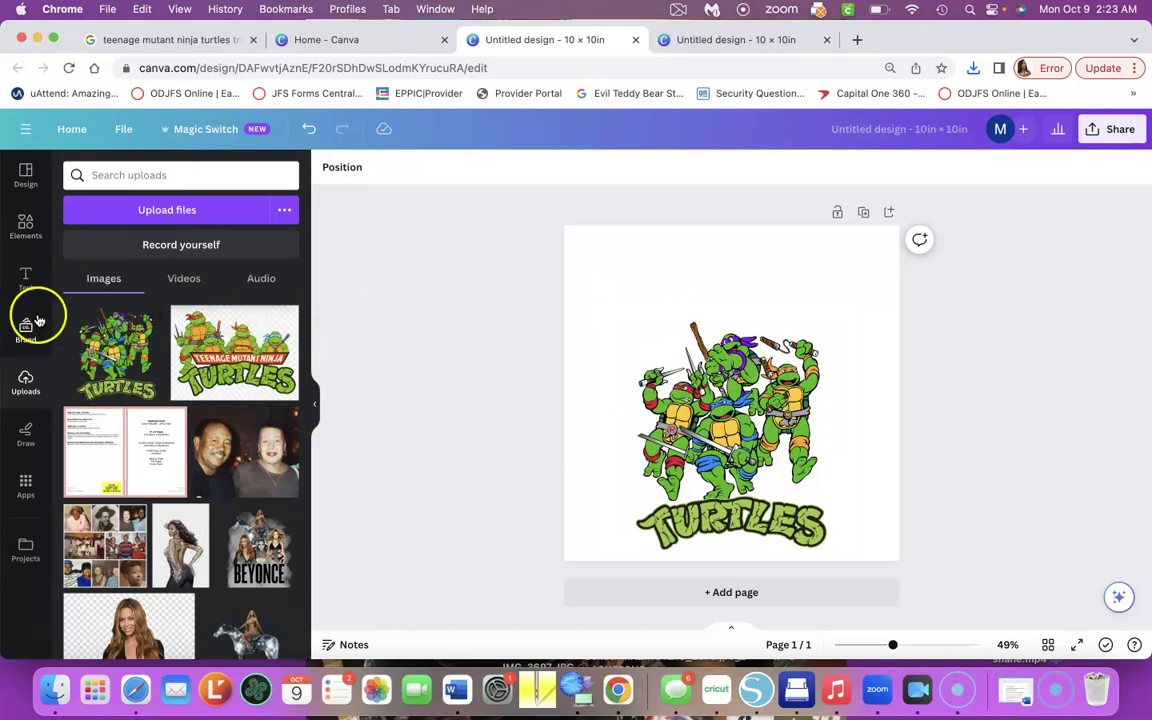
{"action": "left_click", "coordinate": [28, 281]}
{"action": "left_click", "coordinate": [193, 283]}
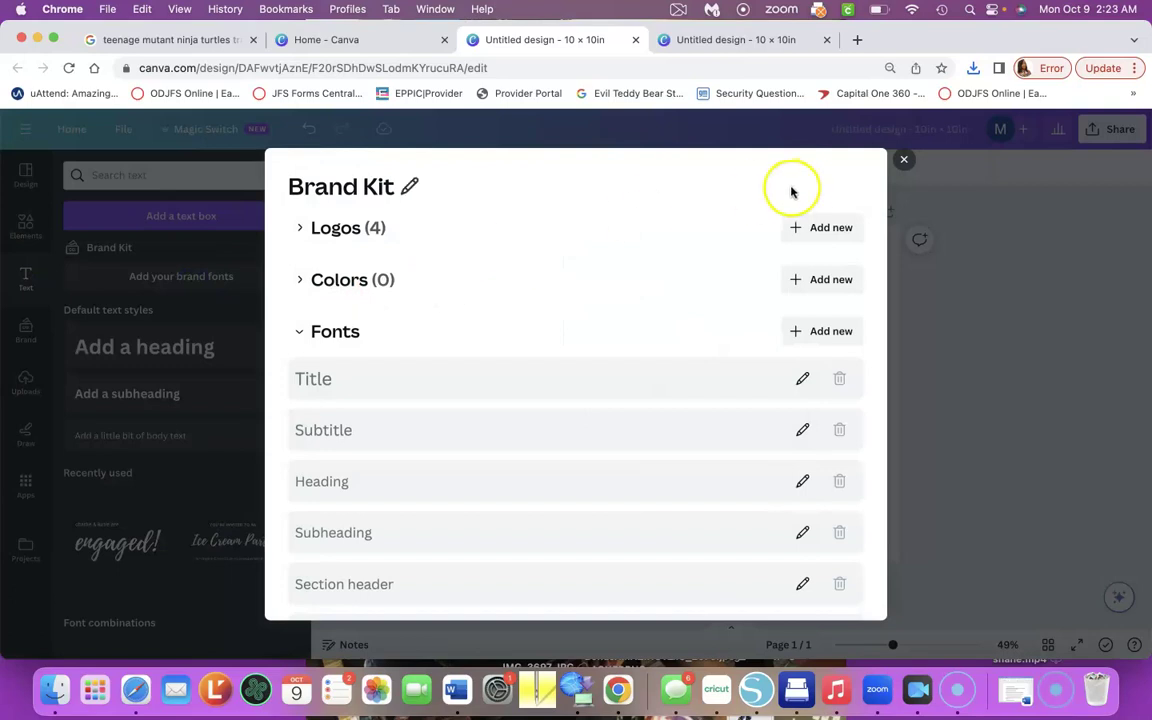
{"action": "left_click", "coordinate": [904, 162]}
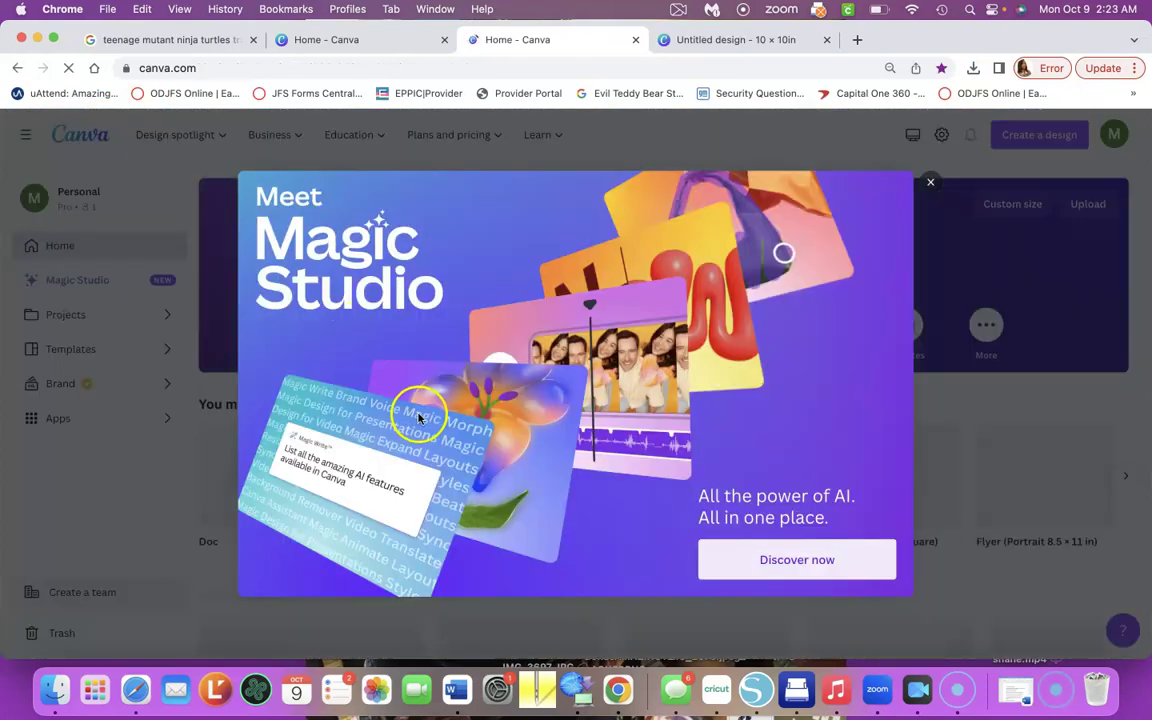
Dismiss the Magic Studio promotion, browse the recent designs and open the 10 × 10 in "curry" design
{"action": "left_click", "coordinate": [925, 202]}
{"action": "scroll", "coordinate": [836, 378], "scroll_direction": "down", "scroll_amount": 10}
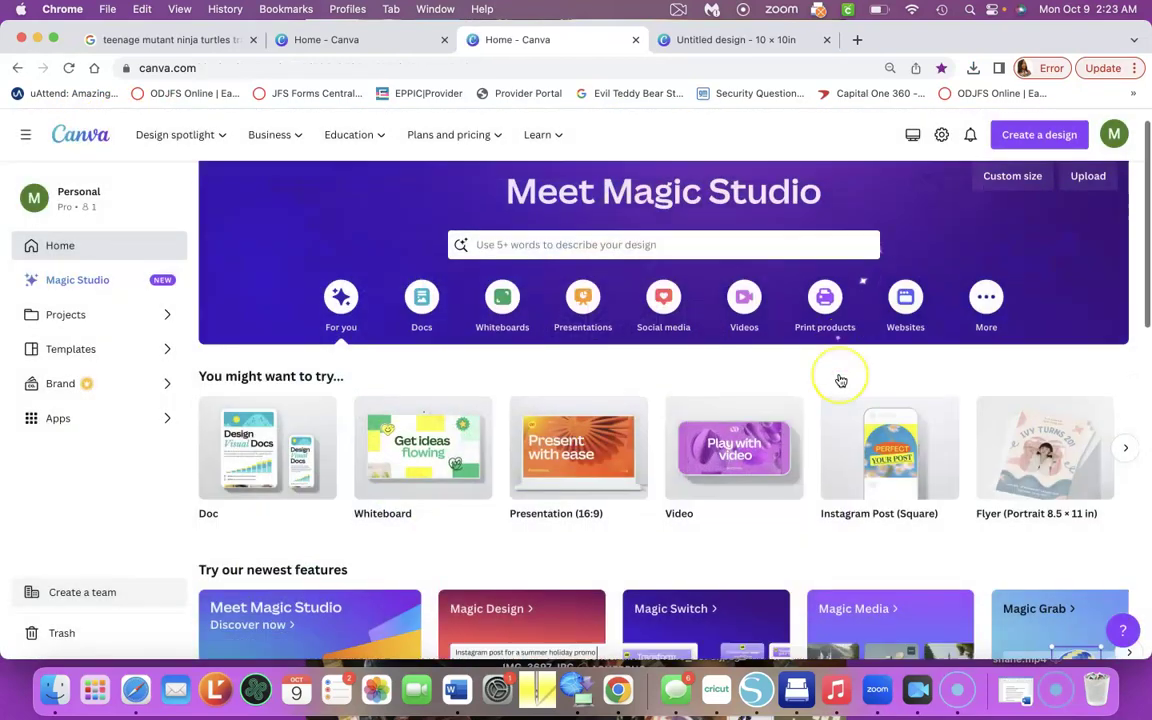
{"action": "scroll", "coordinate": [841, 381], "scroll_direction": "down", "scroll_amount": 8}
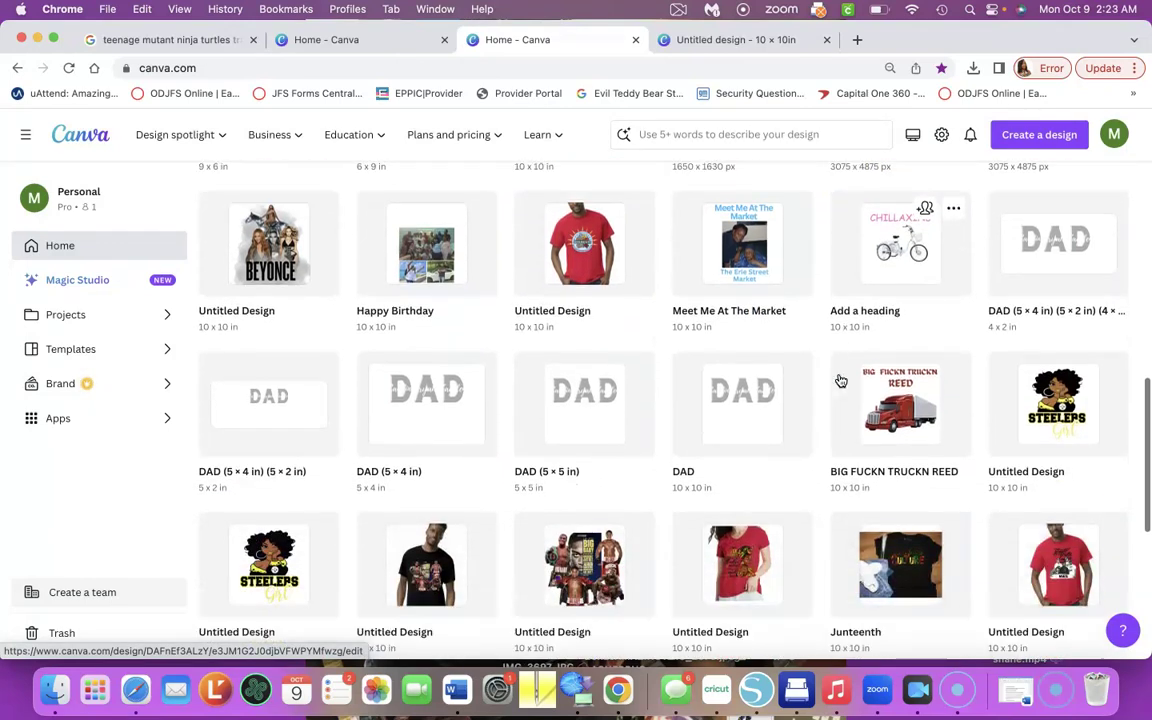
{"action": "scroll", "coordinate": [900, 385], "scroll_direction": "down", "scroll_amount": 3}
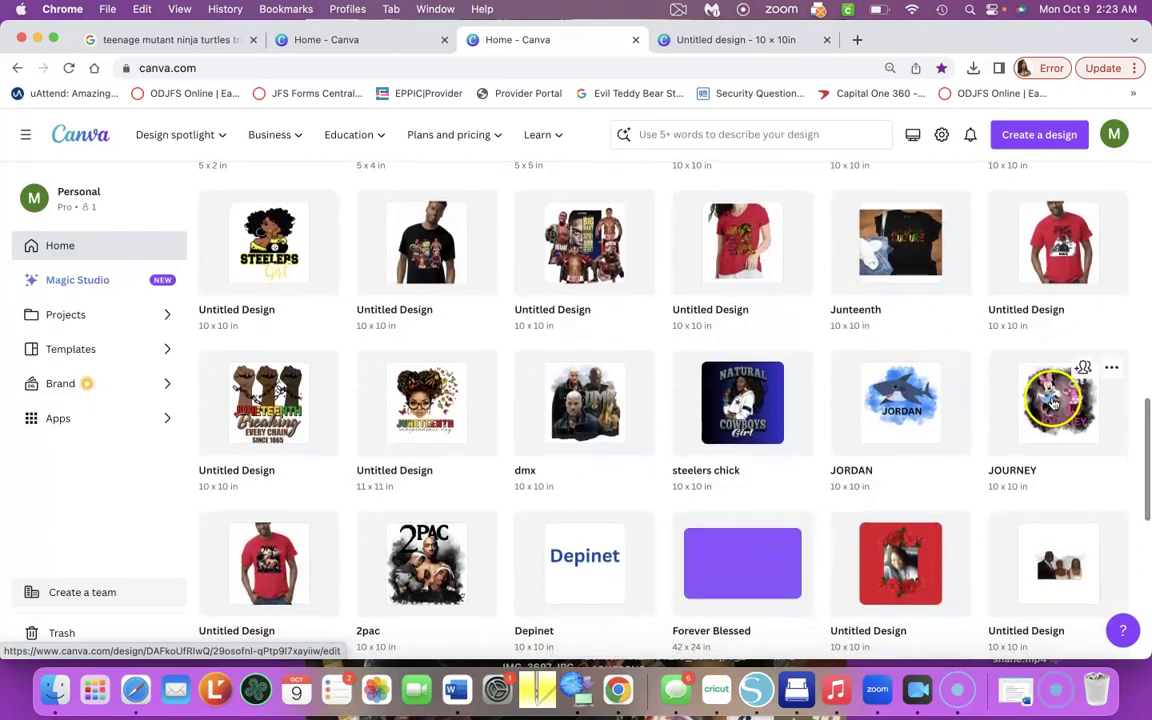
{"action": "scroll", "coordinate": [923, 368], "scroll_direction": "up", "scroll_amount": 7}
{"action": "scroll", "coordinate": [923, 372], "scroll_direction": "up", "scroll_amount": 6}
{"action": "scroll", "coordinate": [922, 372], "scroll_direction": "down", "scroll_amount": 16}
{"action": "scroll", "coordinate": [922, 372], "scroll_direction": "down", "scroll_amount": 4}
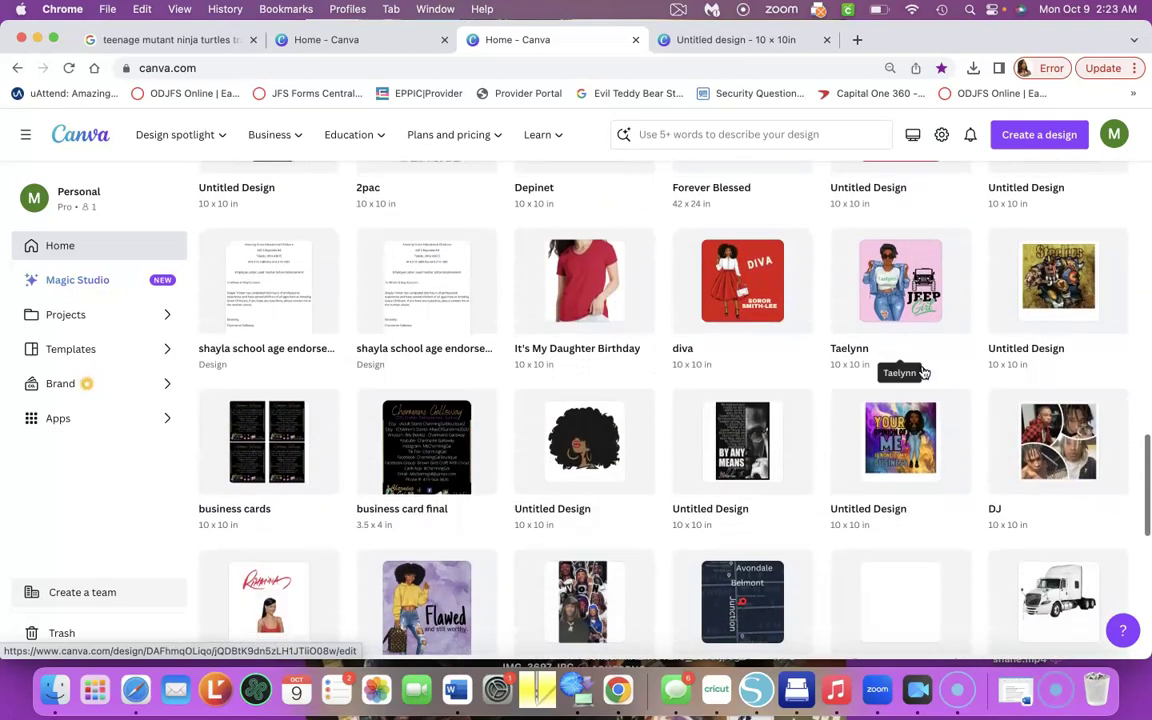
{"action": "scroll", "coordinate": [922, 370], "scroll_direction": "down", "scroll_amount": 11}
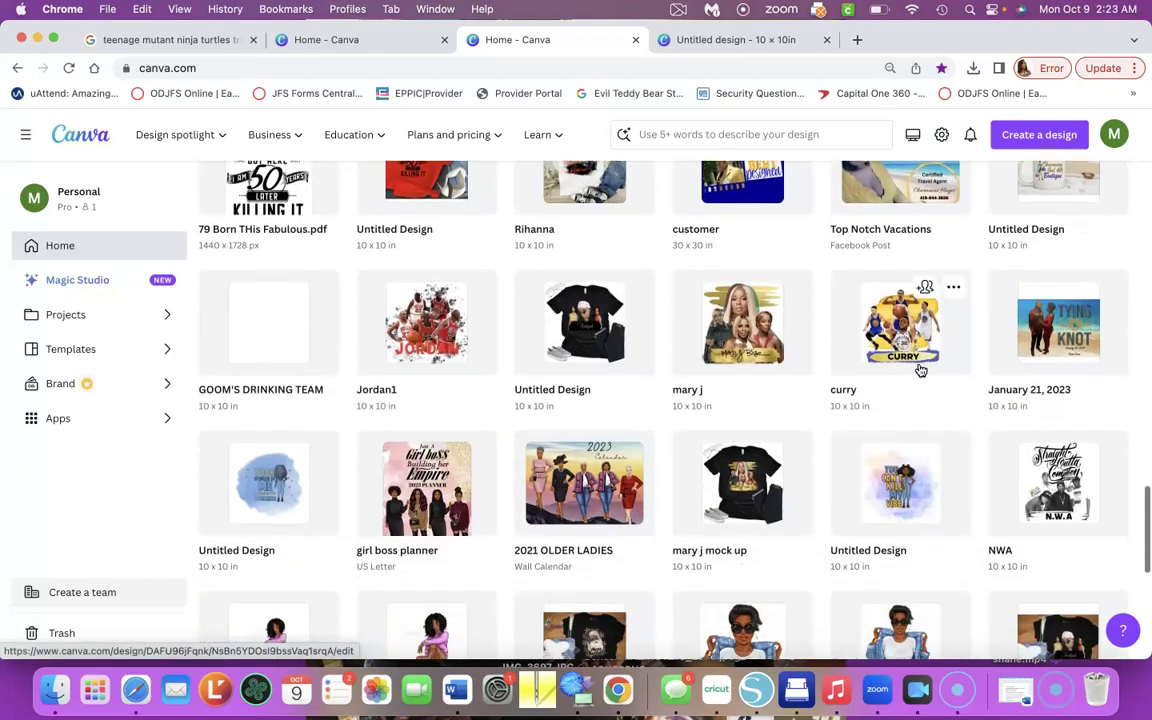
{"action": "left_click", "coordinate": [898, 322]}
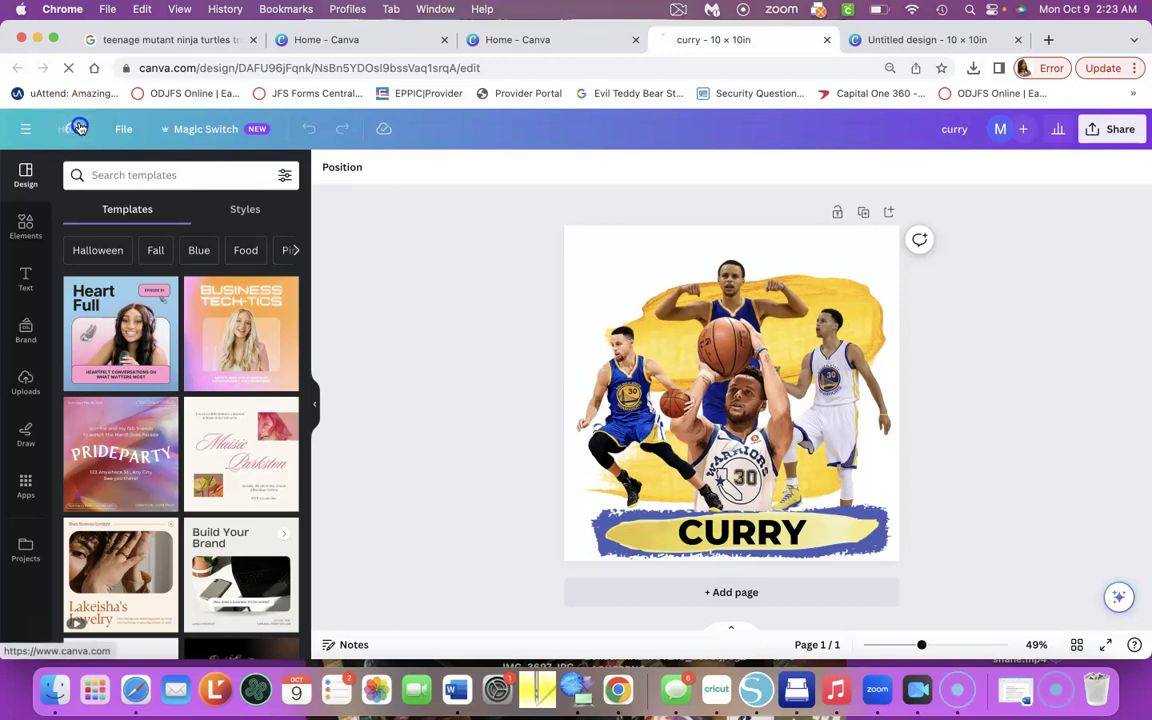
Return to the recent designs and open the 10 × 10 in "dmx" design
{"action": "scroll", "coordinate": [447, 413], "scroll_direction": "down", "scroll_amount": 5}
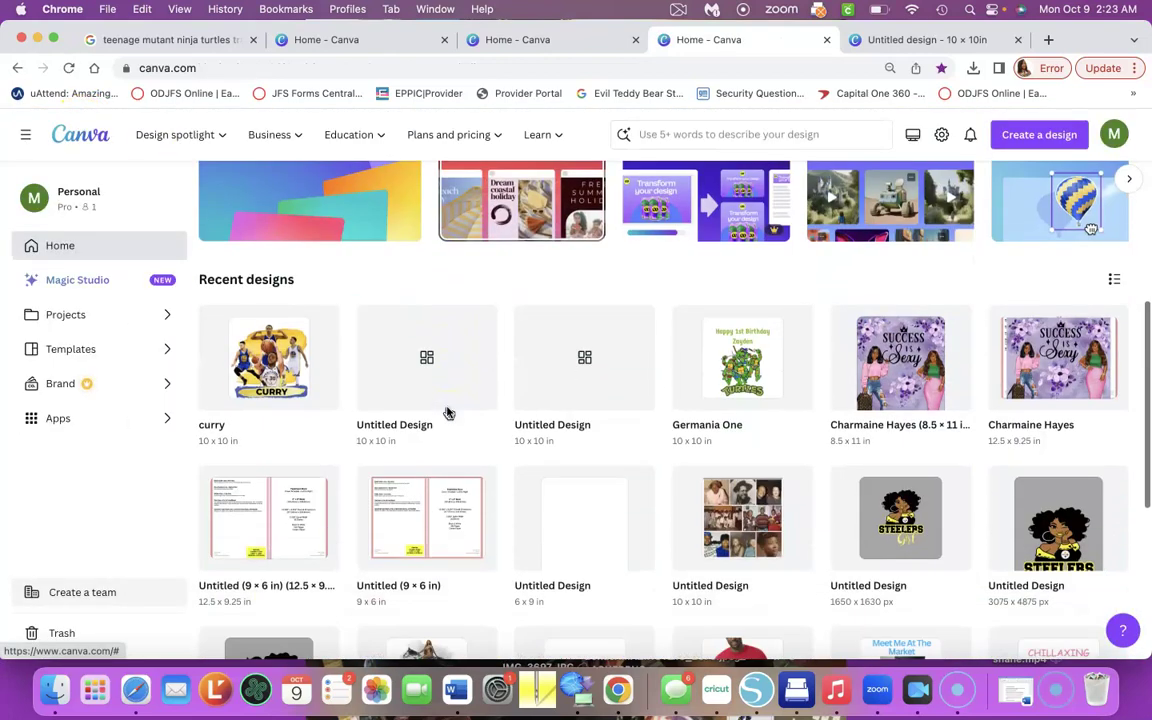
{"action": "scroll", "coordinate": [447, 413], "scroll_direction": "down", "scroll_amount": 12}
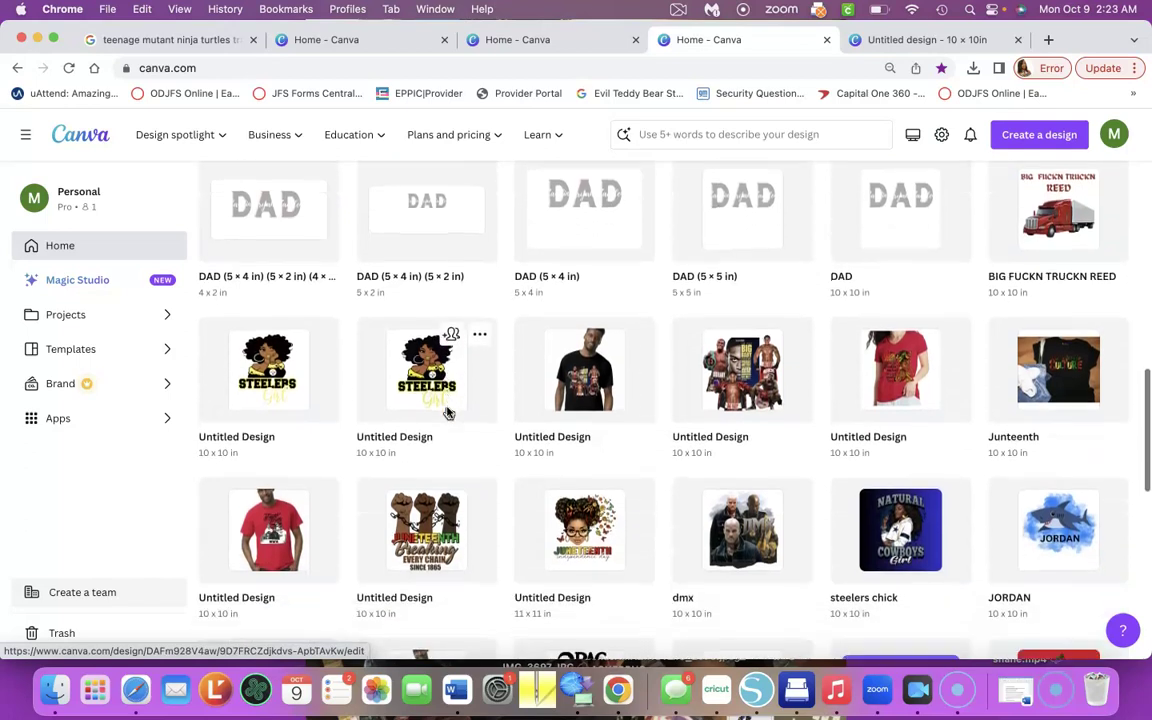
{"action": "scroll", "coordinate": [742, 395], "scroll_direction": "down", "scroll_amount": 3}
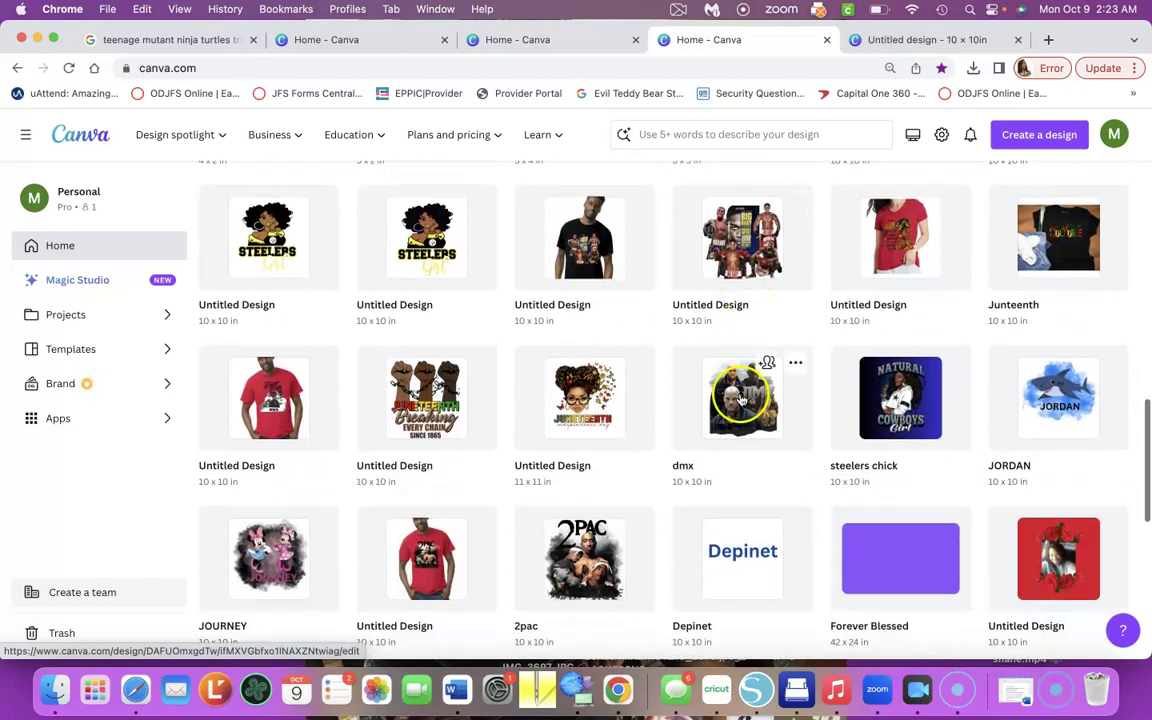
{"action": "left_click", "coordinate": [741, 397]}
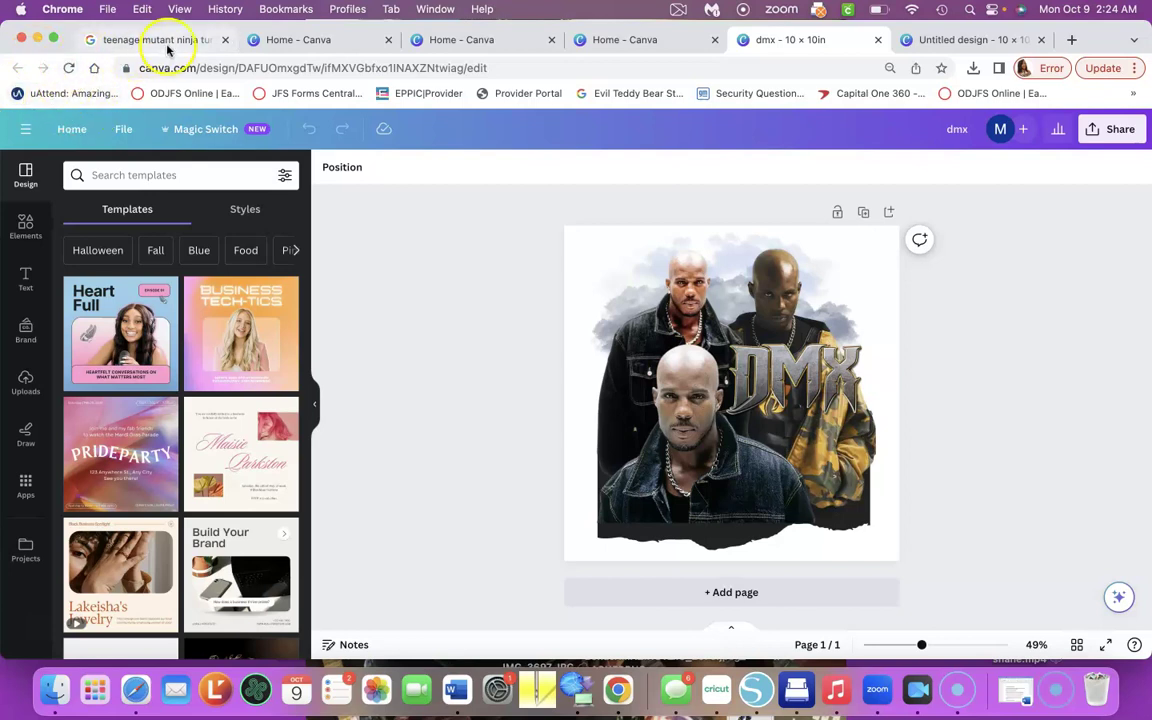
Go back to the recent designs and open the shark design with the blue watercolour background
{"action": "left_click", "coordinate": [71, 131]}
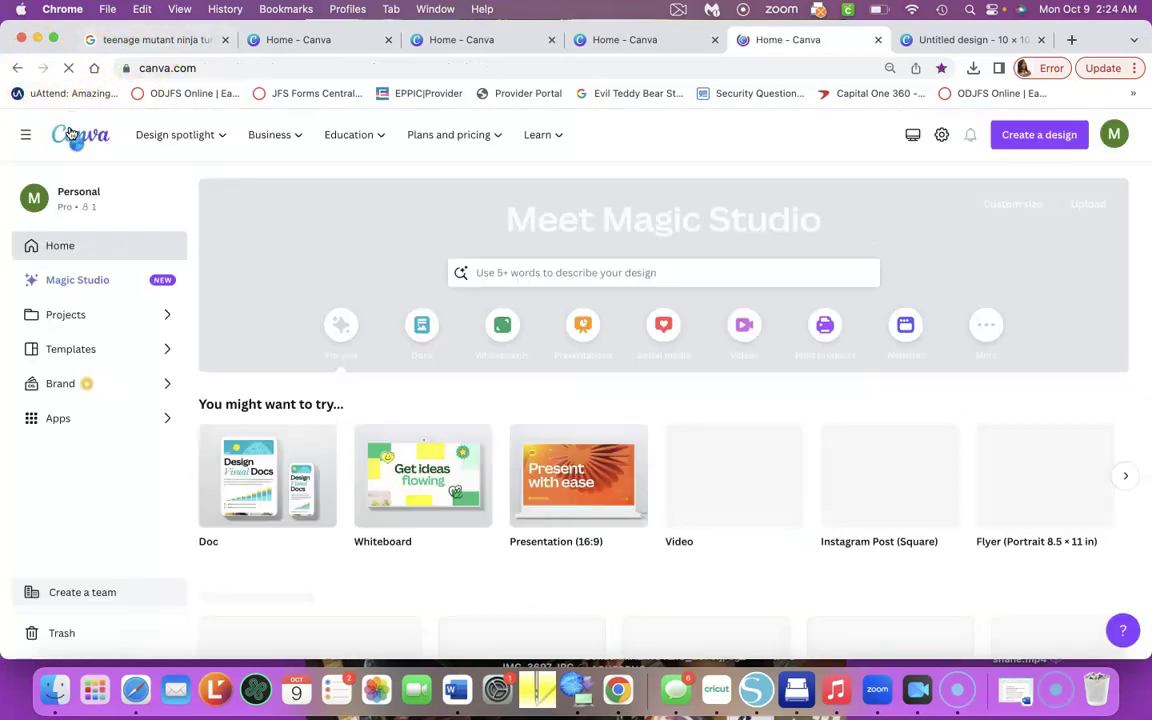
{"action": "scroll", "coordinate": [676, 563], "scroll_direction": "down", "scroll_amount": 15}
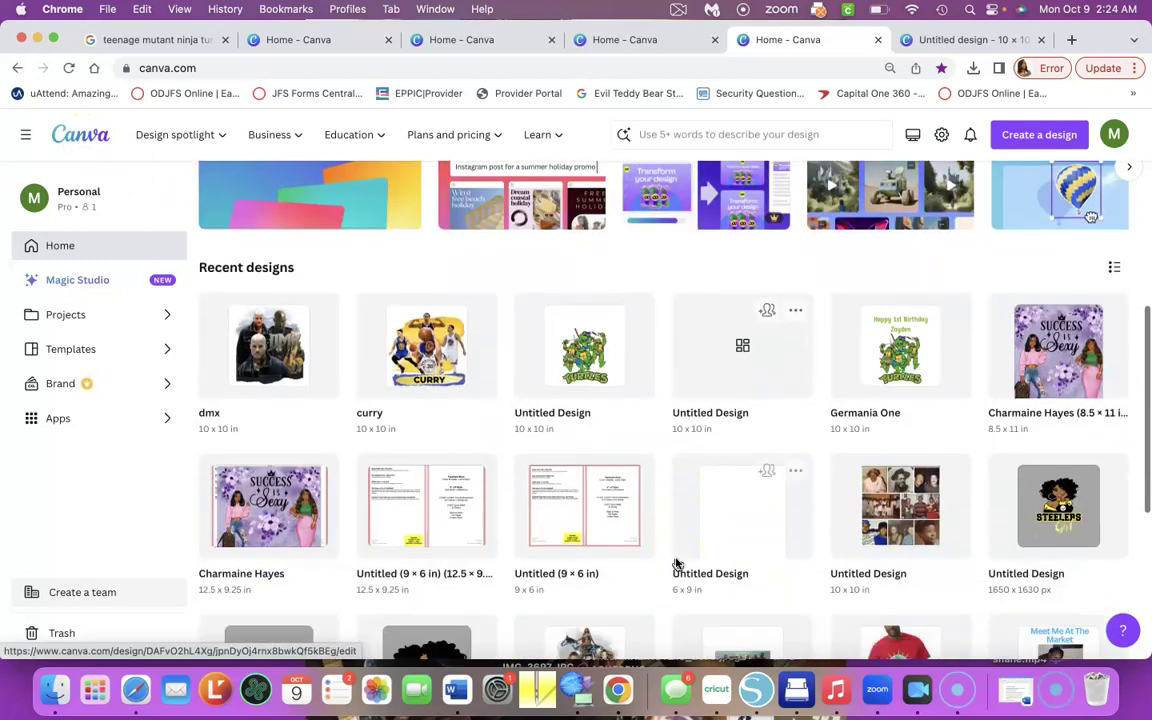
{"action": "scroll", "coordinate": [676, 563], "scroll_direction": "down", "scroll_amount": 5}
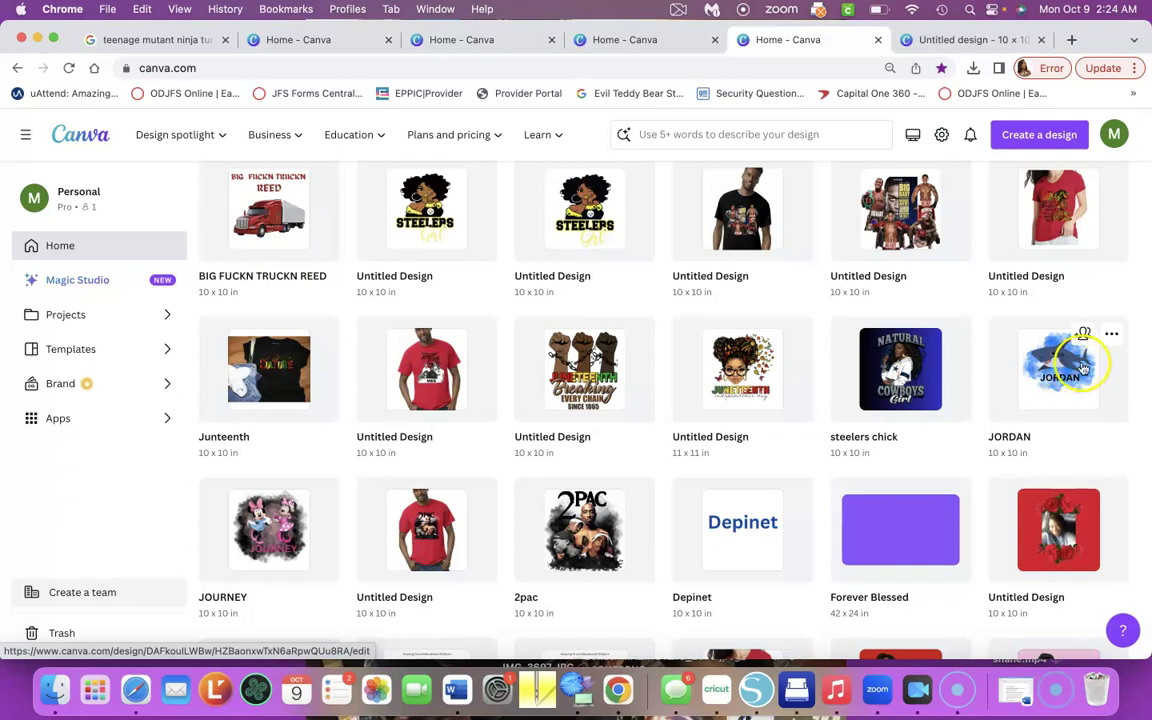
{"action": "left_click", "coordinate": [1112, 335]}
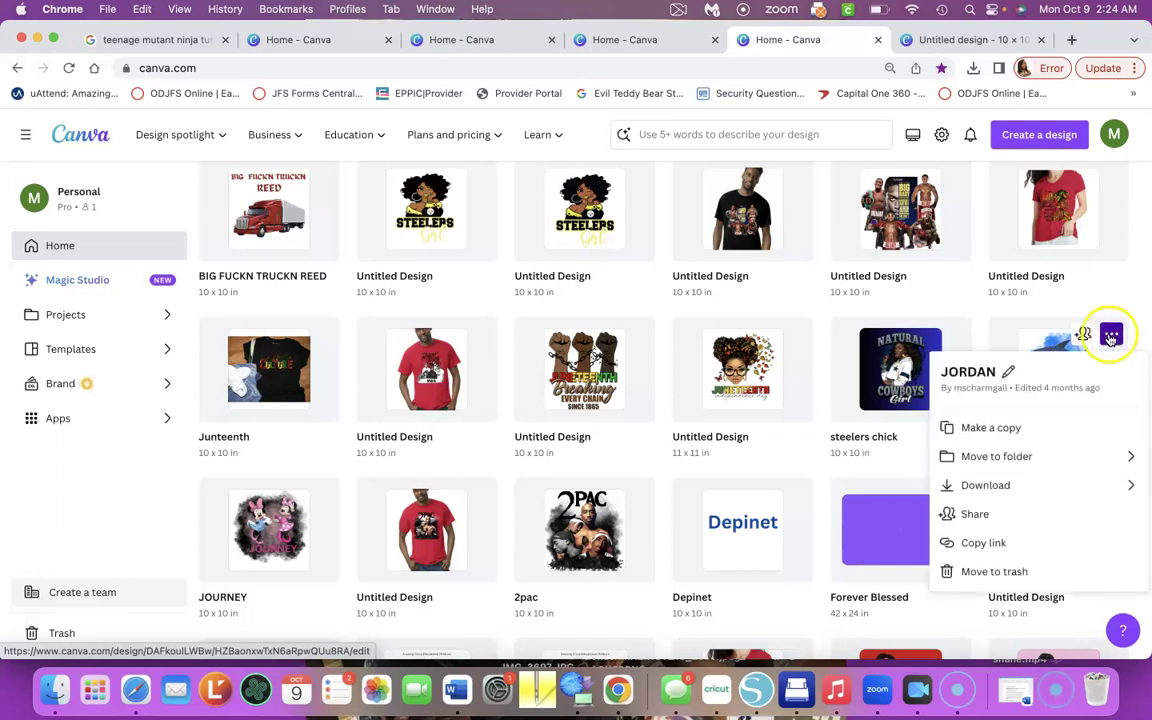
{"action": "left_click", "coordinate": [1034, 326]}
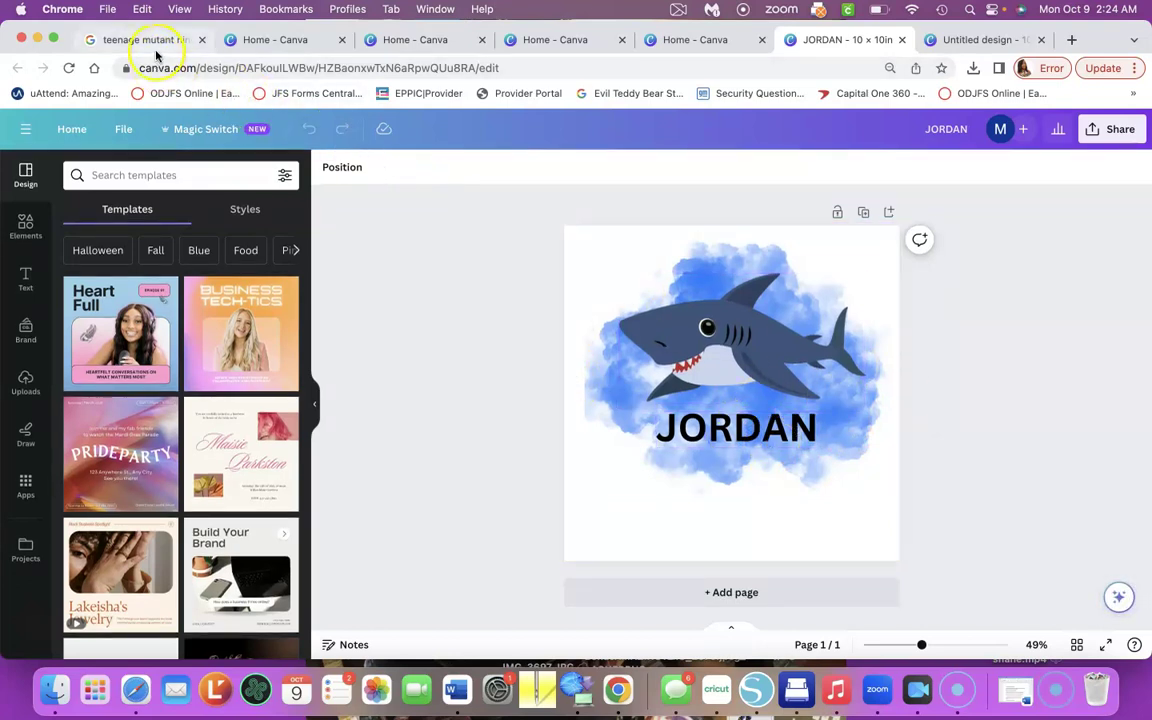
Leave the shark design, browse the recent designs and open the 10 × 10 in "2pac" design
{"action": "left_click", "coordinate": [72, 128]}
{"action": "scroll", "coordinate": [549, 383], "scroll_direction": "down", "scroll_amount": 1}
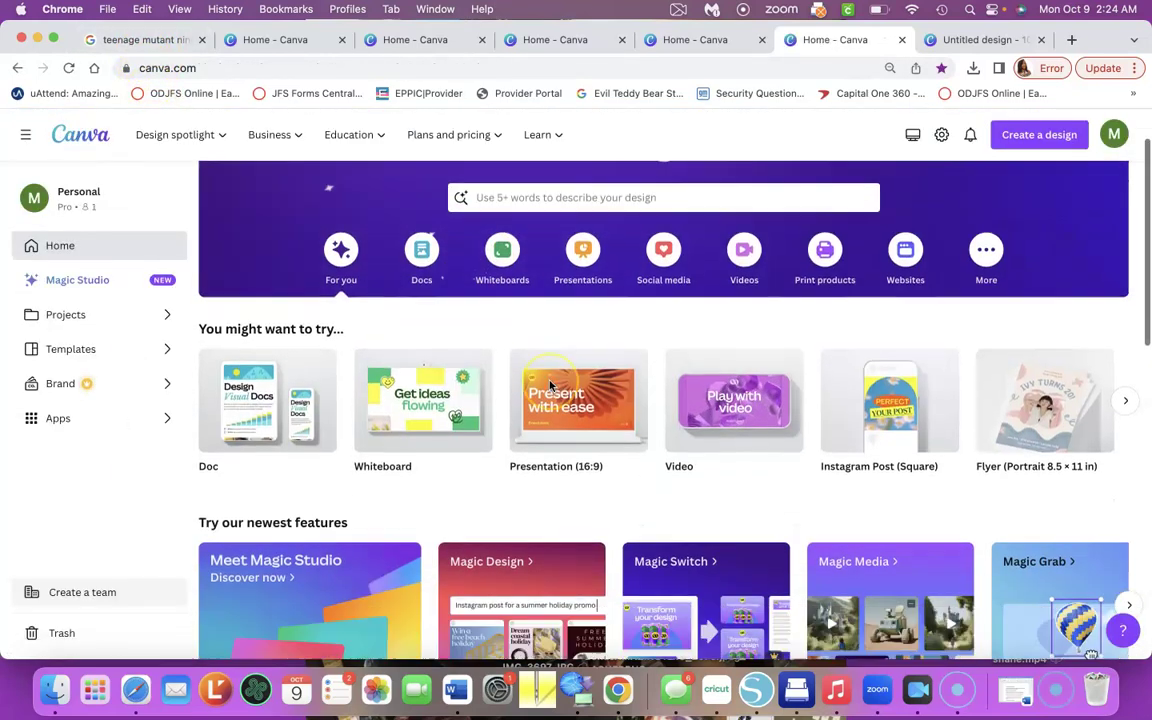
{"action": "scroll", "coordinate": [549, 383], "scroll_direction": "down", "scroll_amount": 8}
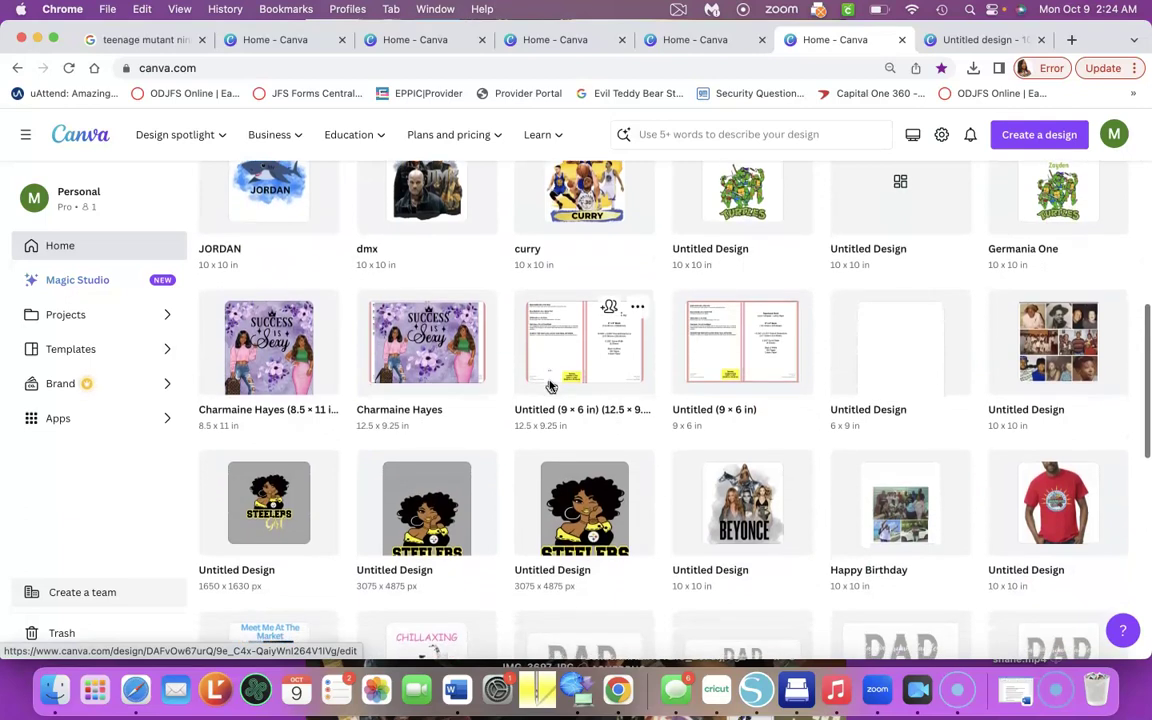
{"action": "scroll", "coordinate": [549, 387], "scroll_direction": "down", "scroll_amount": 6}
{"action": "scroll", "coordinate": [549, 387], "scroll_direction": "down", "scroll_amount": 4}
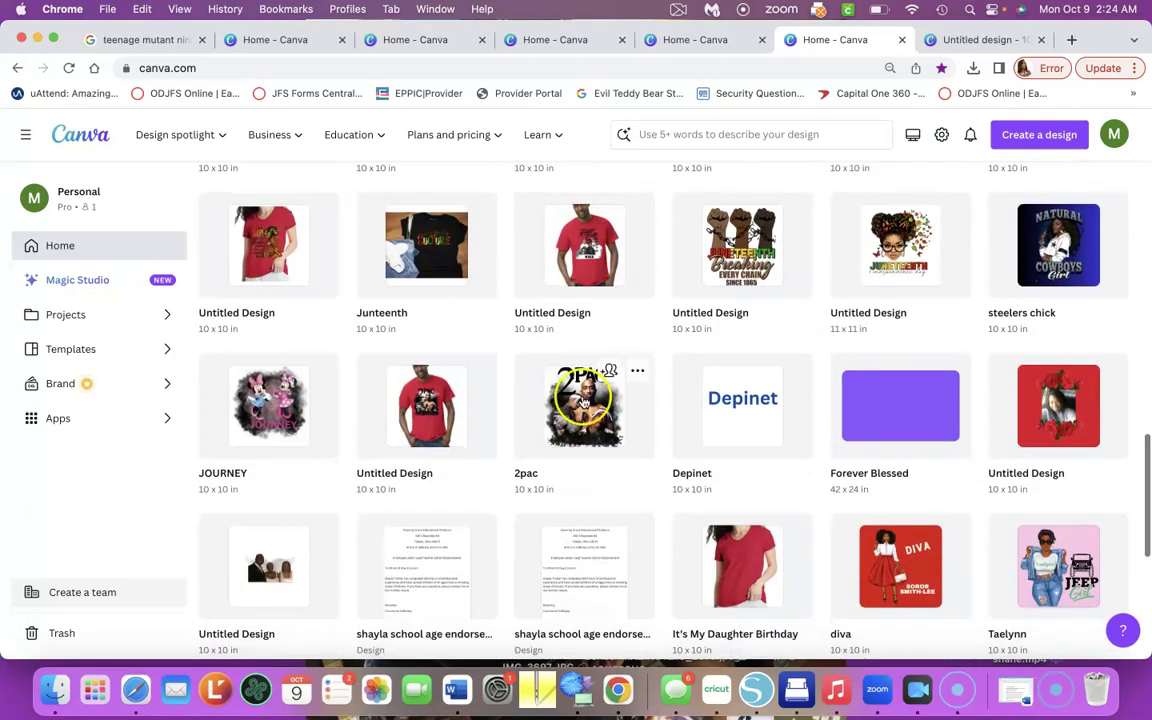
{"action": "left_click", "coordinate": [585, 398]}
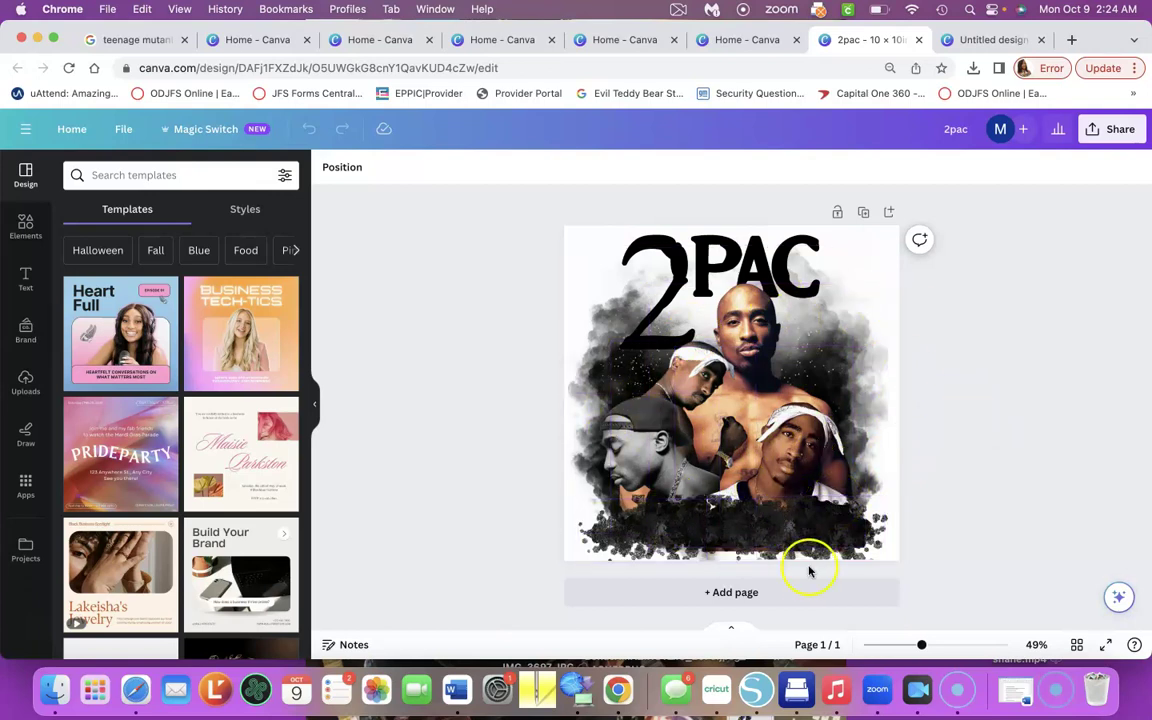
Move the black splatter strips along the lower edge of the 2pac artwork aside to the right, uncovering the photos beneath
{"action": "left_click_drag", "start_coordinate": [817, 529], "coordinate": [810, 530]}
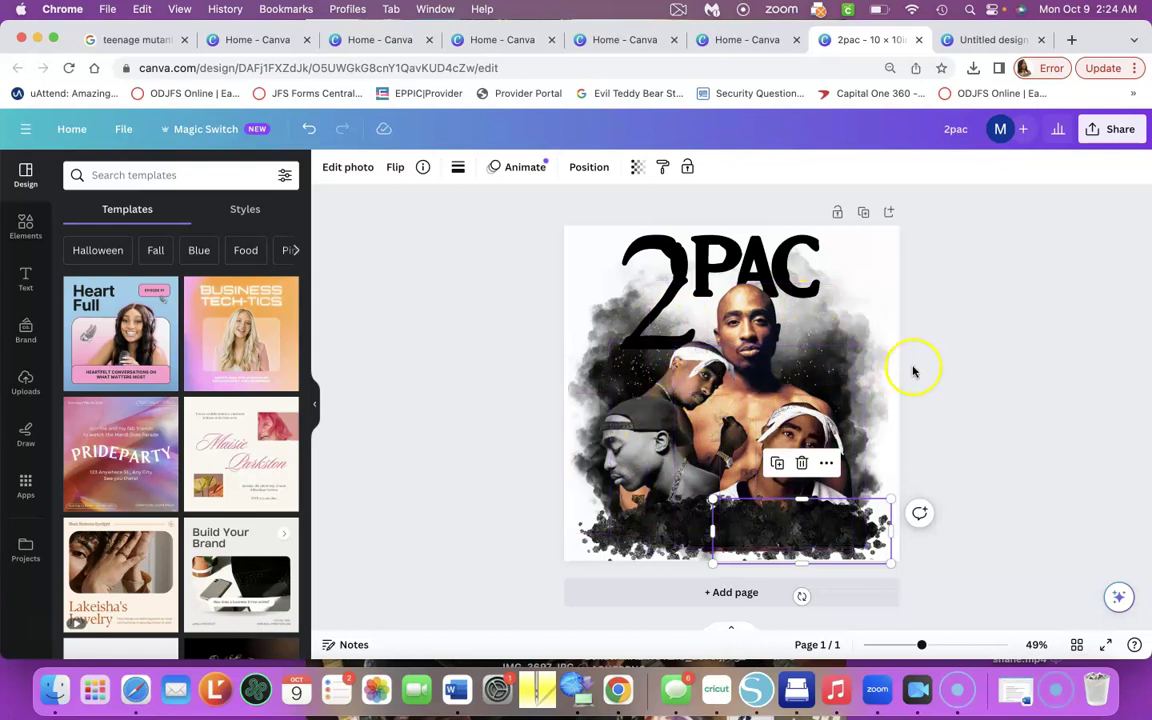
{"action": "left_click_drag", "start_coordinate": [655, 533], "coordinate": [913, 527]}
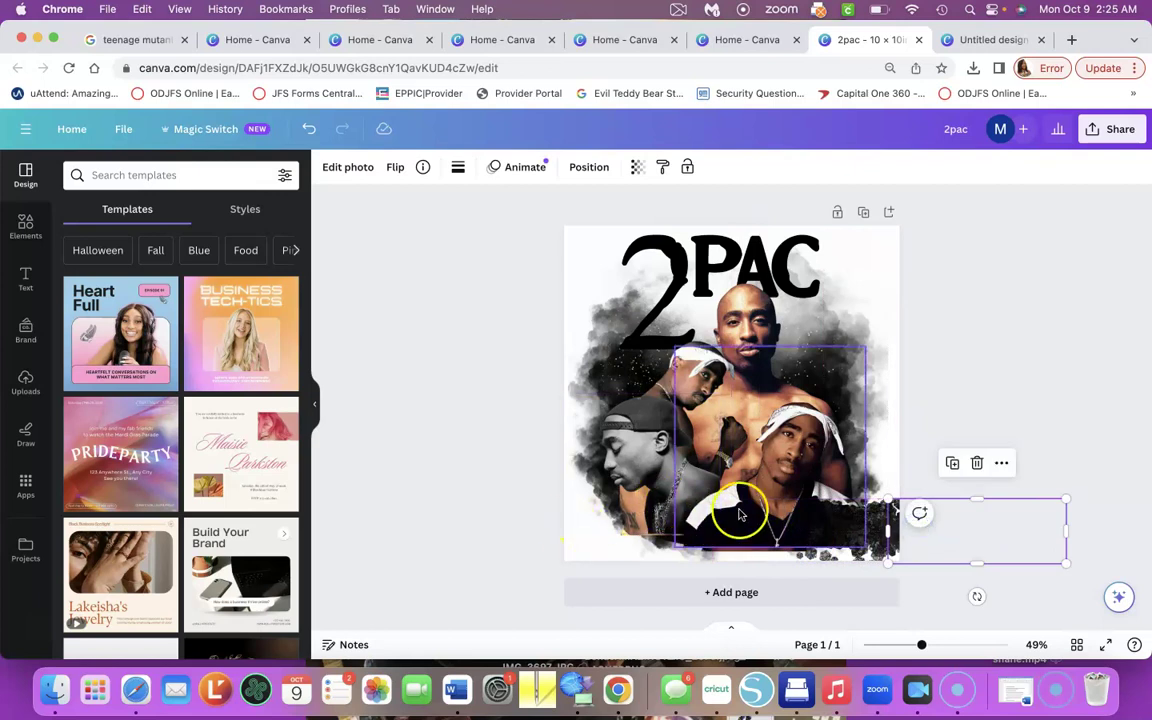
{"action": "left_click_drag", "start_coordinate": [863, 537], "coordinate": [658, 530]}
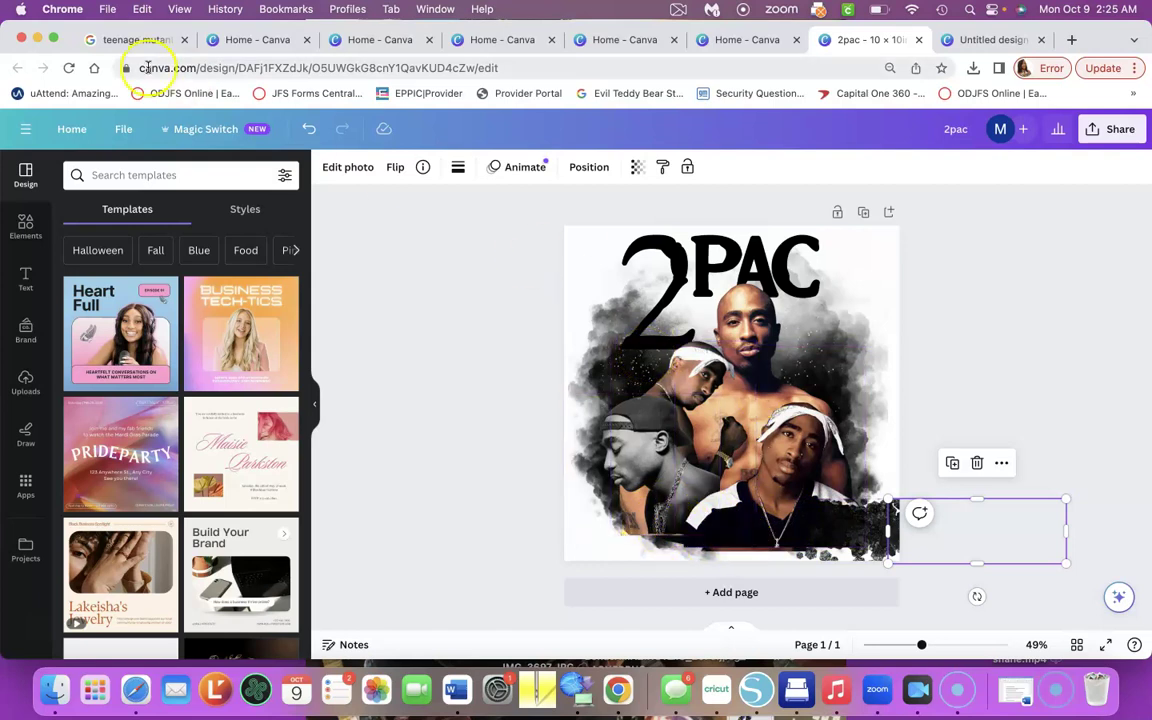
Leave the 2pac design, browse the recent designs and open the 10 × 10 in "Jordan1" design
{"action": "left_click", "coordinate": [72, 131]}
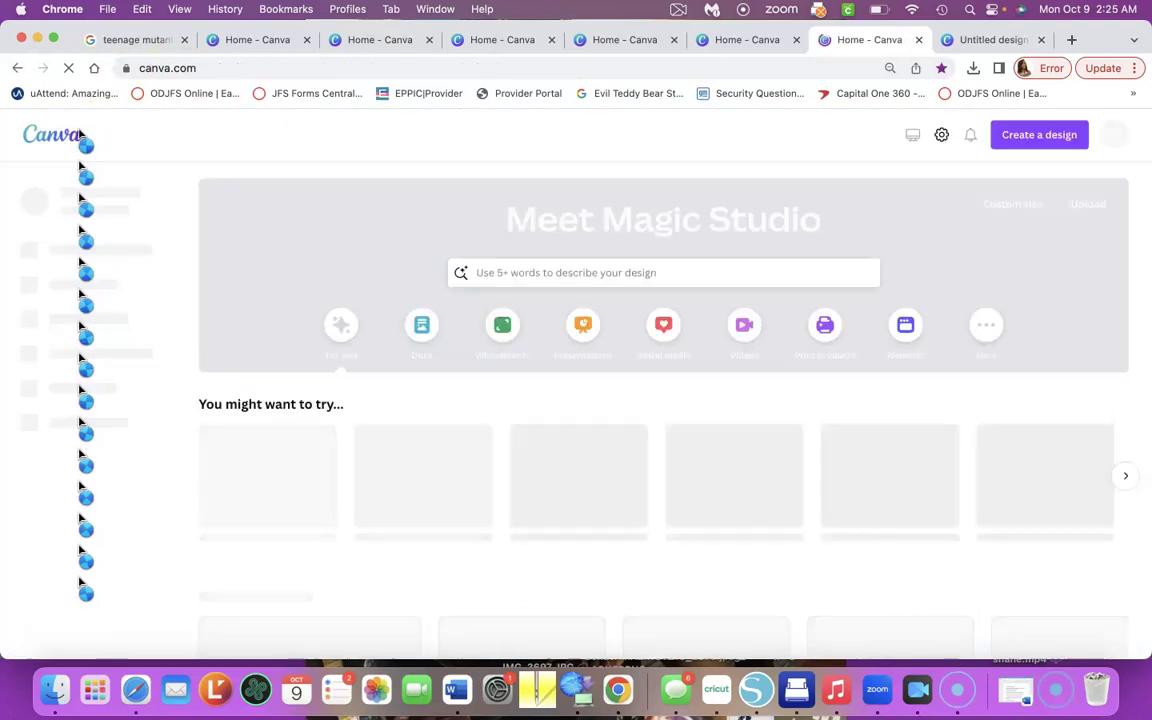
{"action": "scroll", "coordinate": [386, 521], "scroll_direction": "down", "scroll_amount": 15}
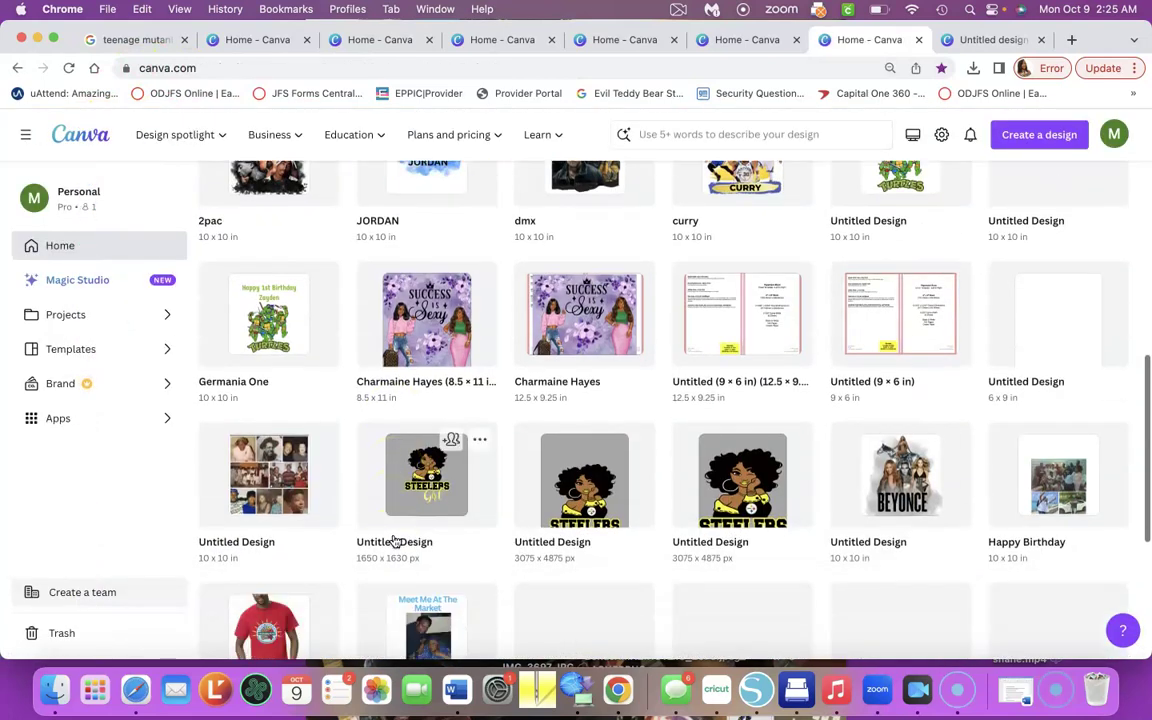
{"action": "scroll", "coordinate": [395, 541], "scroll_direction": "down", "scroll_amount": 7}
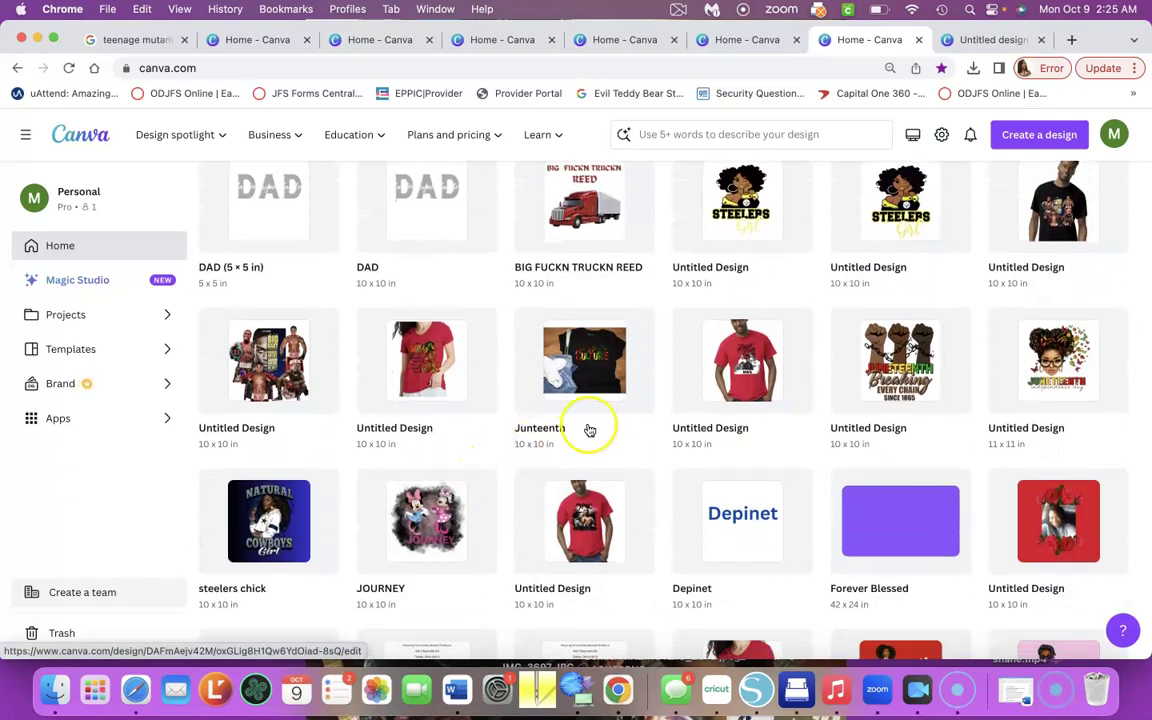
{"action": "scroll", "coordinate": [590, 425], "scroll_direction": "down", "scroll_amount": 3}
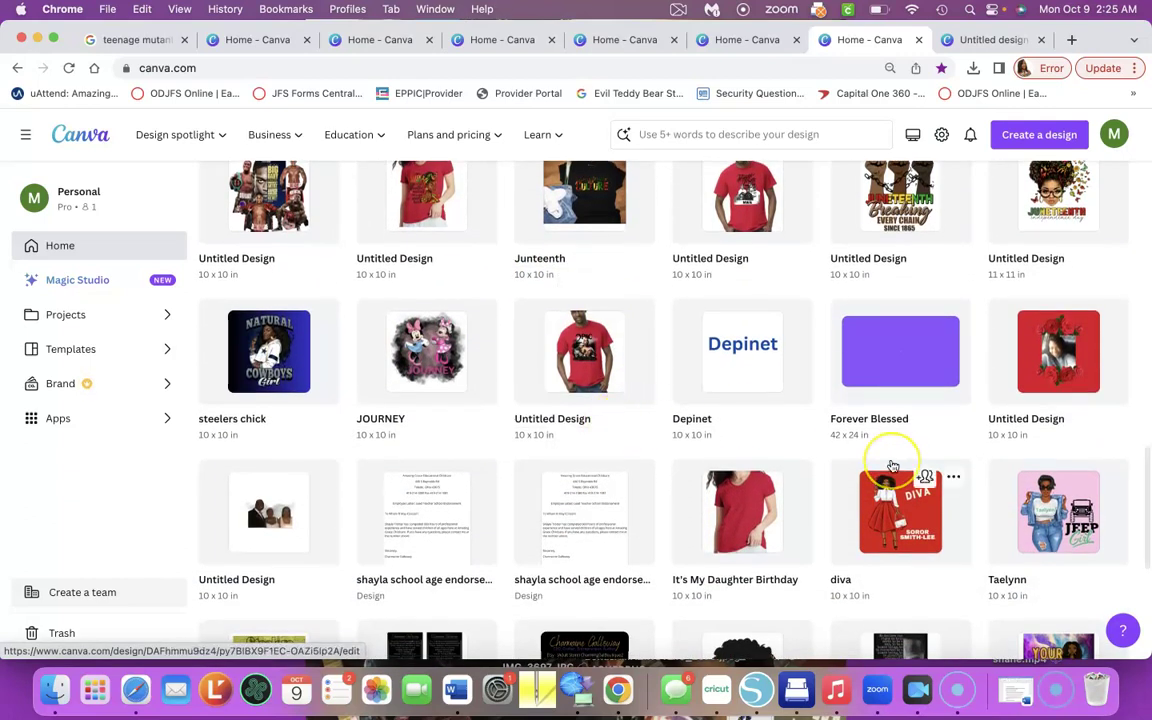
{"action": "scroll", "coordinate": [893, 466], "scroll_direction": "down", "scroll_amount": 8}
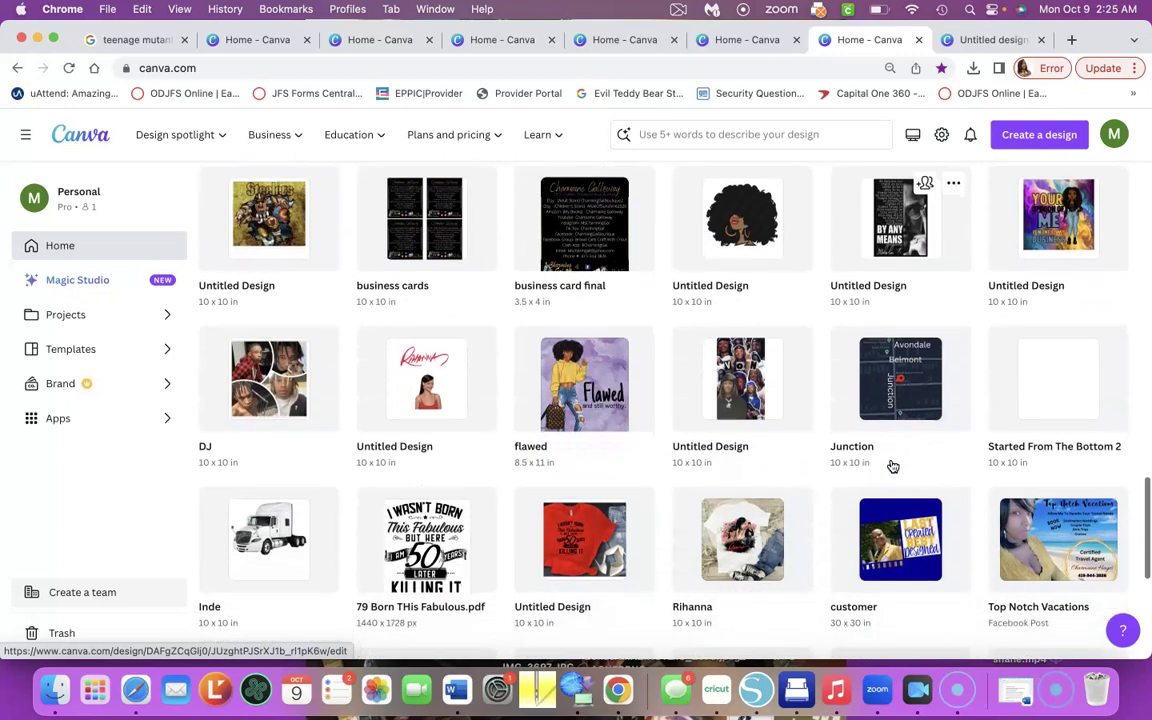
{"action": "scroll", "coordinate": [893, 466], "scroll_direction": "down", "scroll_amount": 5}
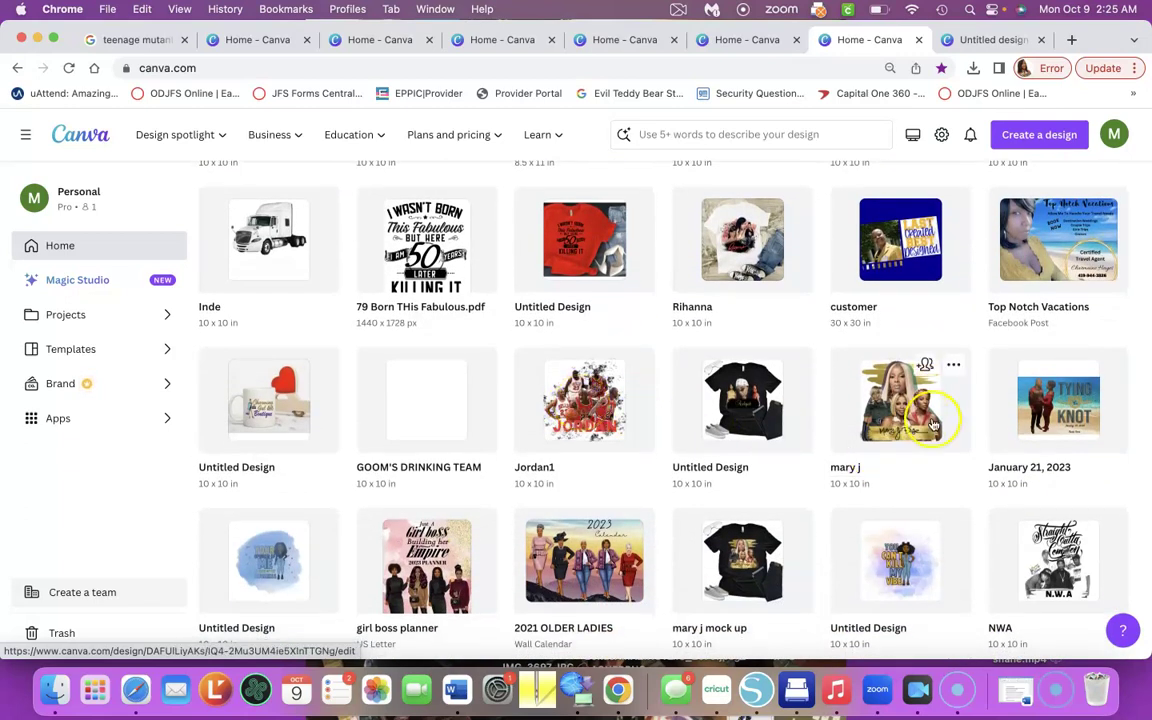
{"action": "left_click", "coordinate": [604, 416]}
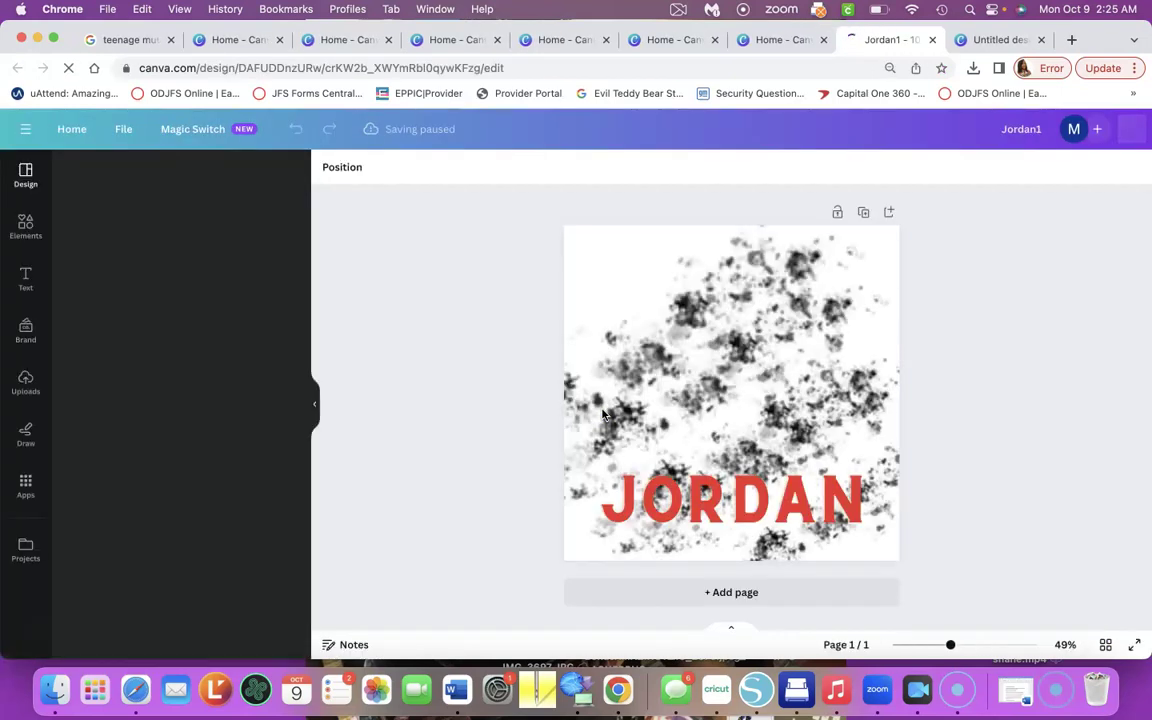
Select the black splatter picture behind the basketball players and shift it slightly to the left
{"action": "left_click", "coordinate": [797, 399]}
{"action": "left_click", "coordinate": [630, 309]}
{"action": "left_click", "coordinate": [745, 318]}
{"action": "left_click", "coordinate": [666, 294]}
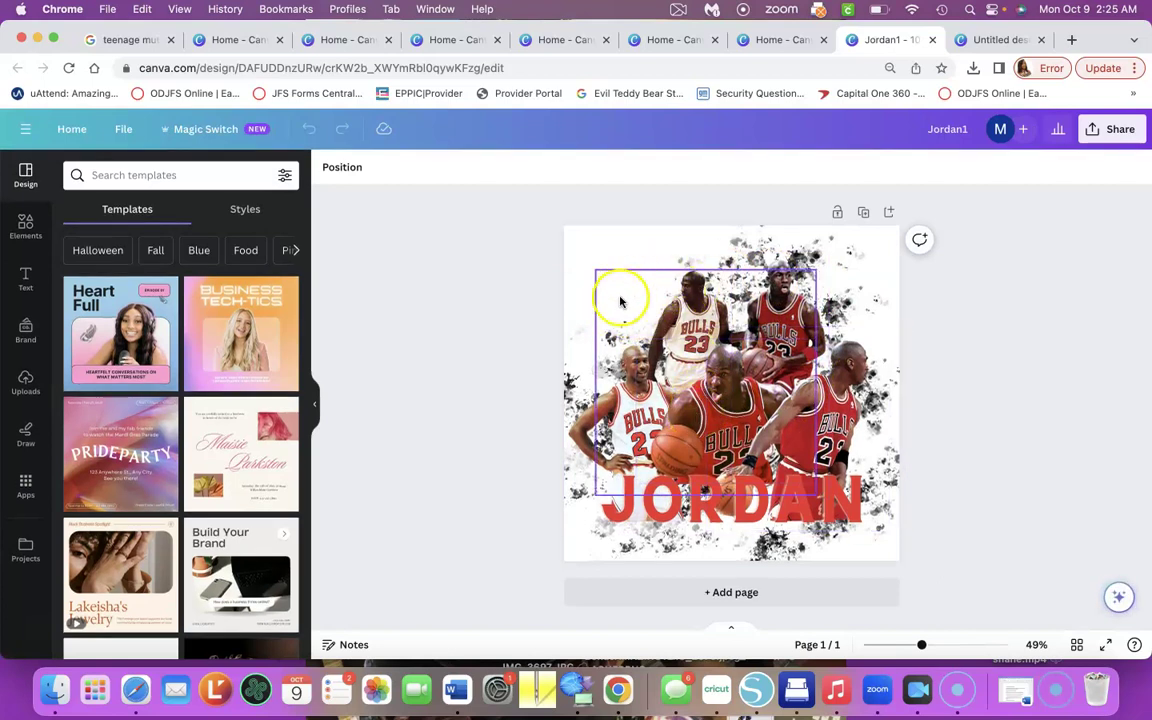
{"action": "left_click", "coordinate": [755, 251]}
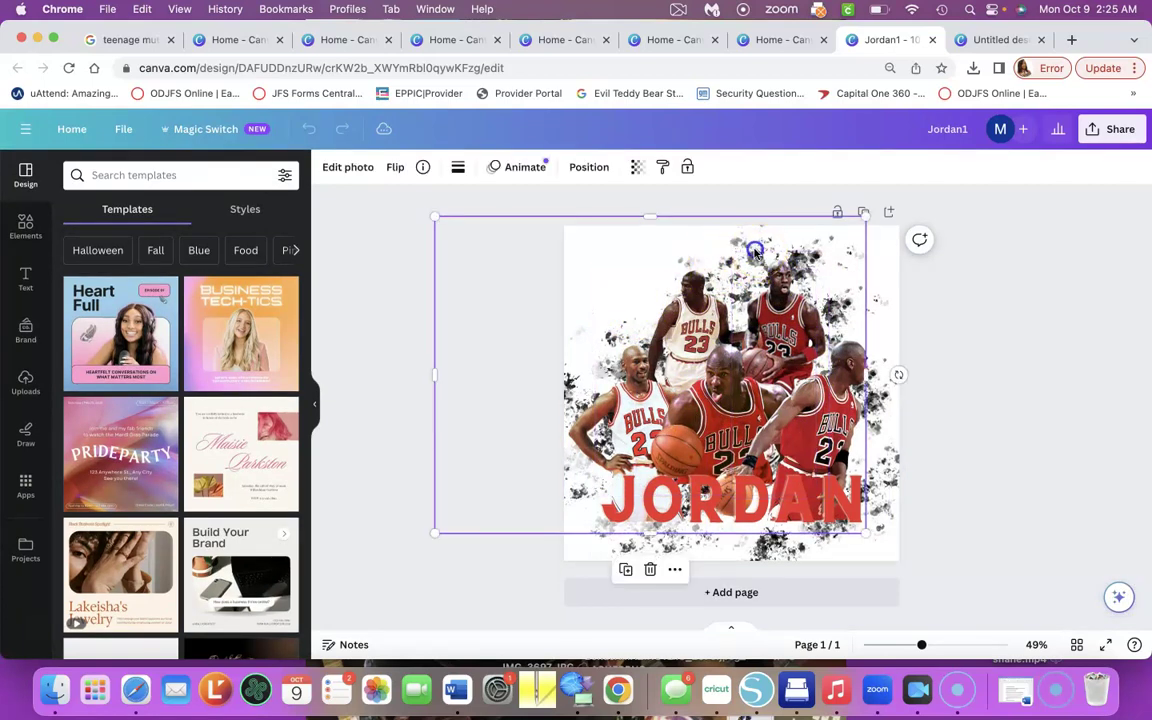
{"action": "left_click_drag", "start_coordinate": [755, 251], "coordinate": [737, 251]}
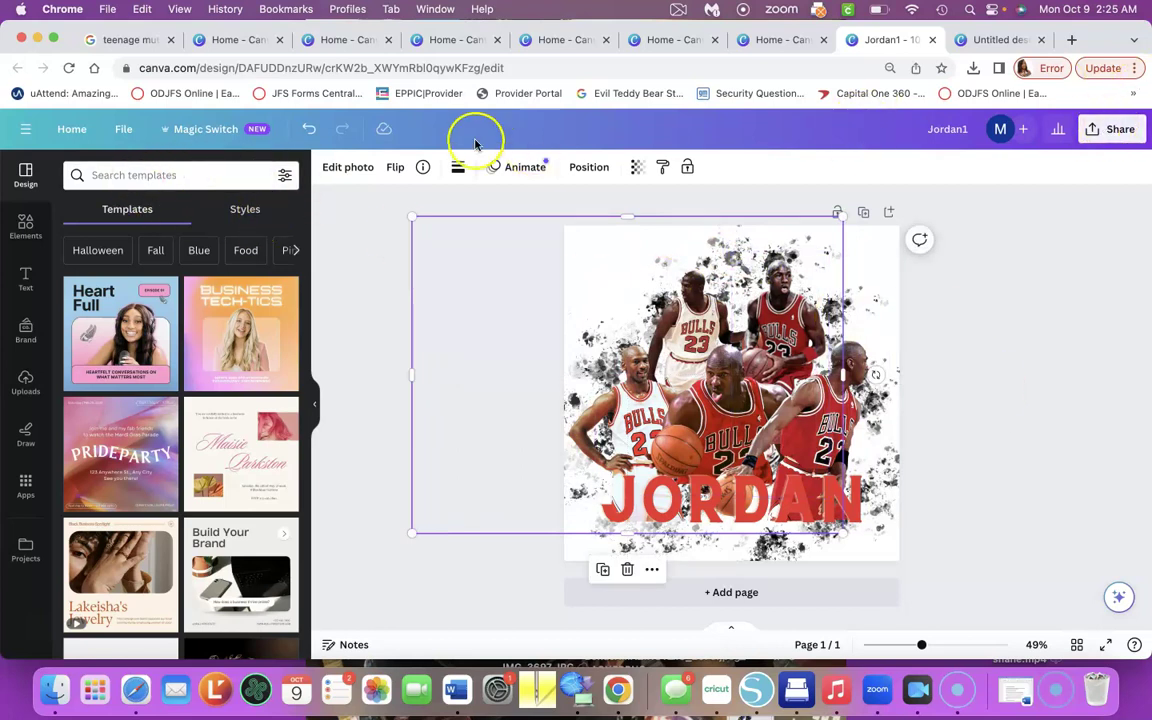
Save the Jordan1 design and return to the home page
{"action": "left_click", "coordinate": [121, 129]}
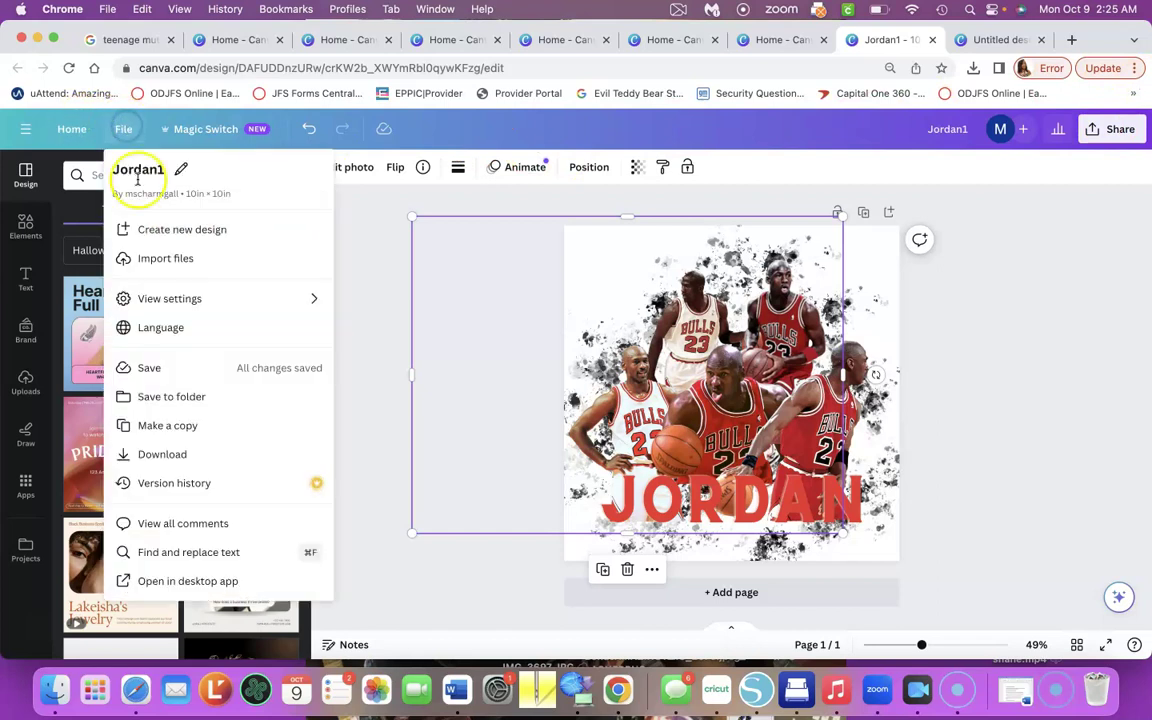
{"action": "left_click", "coordinate": [150, 368]}
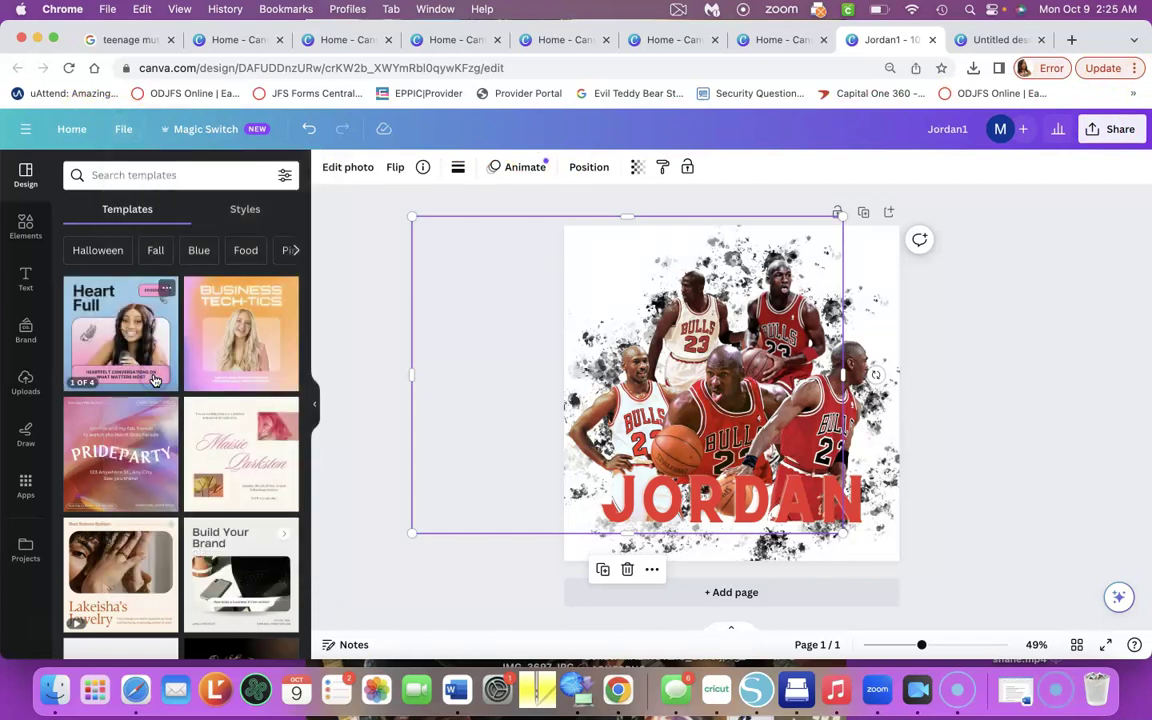
{"action": "left_click", "coordinate": [72, 131]}
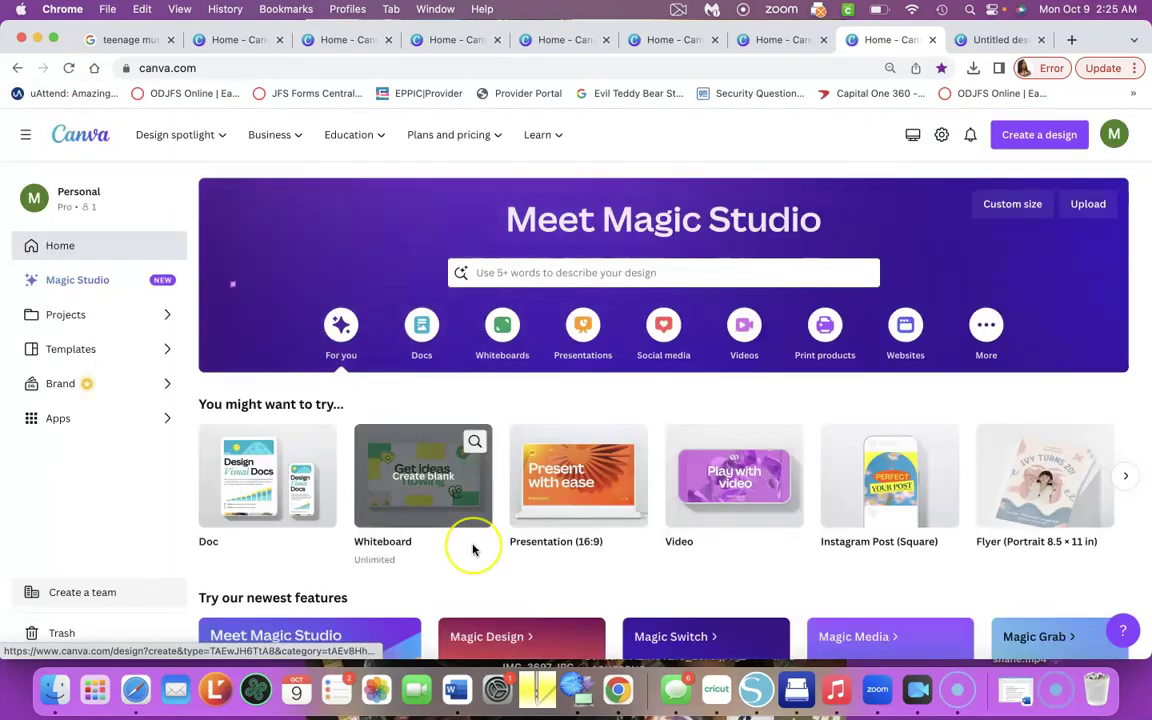
Look through the earlier designs listed on the home page for more examples
{"action": "scroll", "coordinate": [473, 549], "scroll_direction": "down", "scroll_amount": 10}
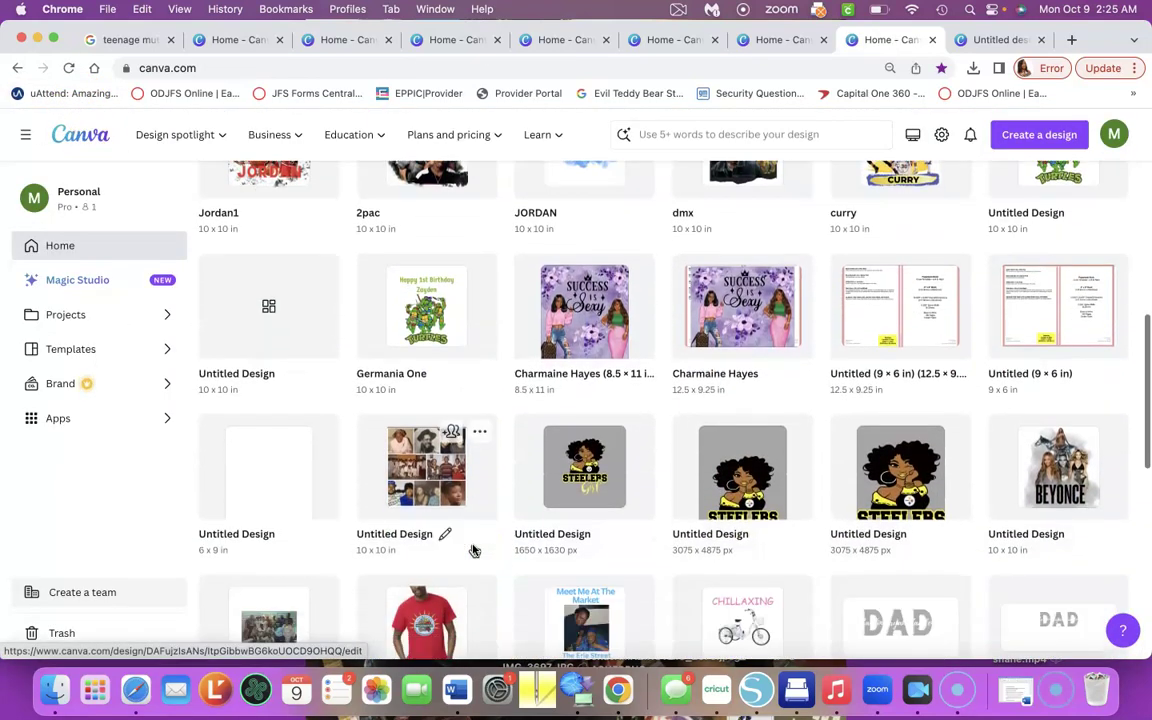
{"action": "scroll", "coordinate": [473, 549], "scroll_direction": "down", "scroll_amount": 5}
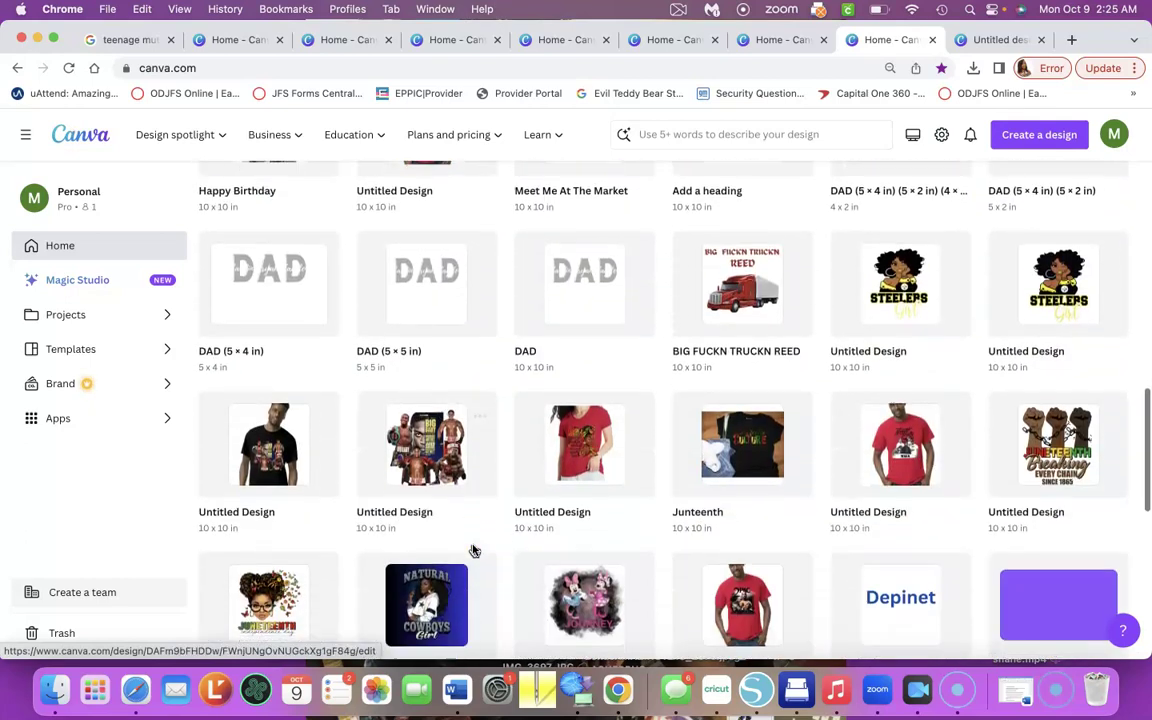
{"action": "scroll", "coordinate": [474, 551], "scroll_direction": "down", "scroll_amount": 4}
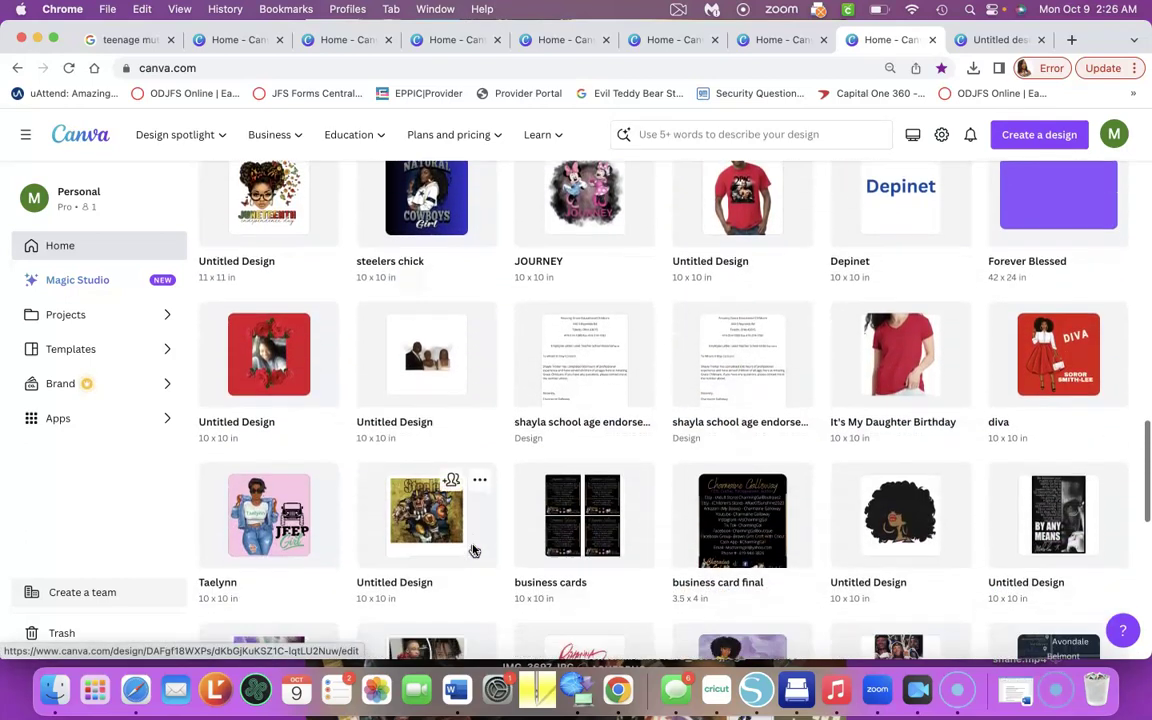
{"action": "scroll", "coordinate": [474, 551], "scroll_direction": "down", "scroll_amount": 4}
{"action": "scroll", "coordinate": [474, 551], "scroll_direction": "down", "scroll_amount": 4}
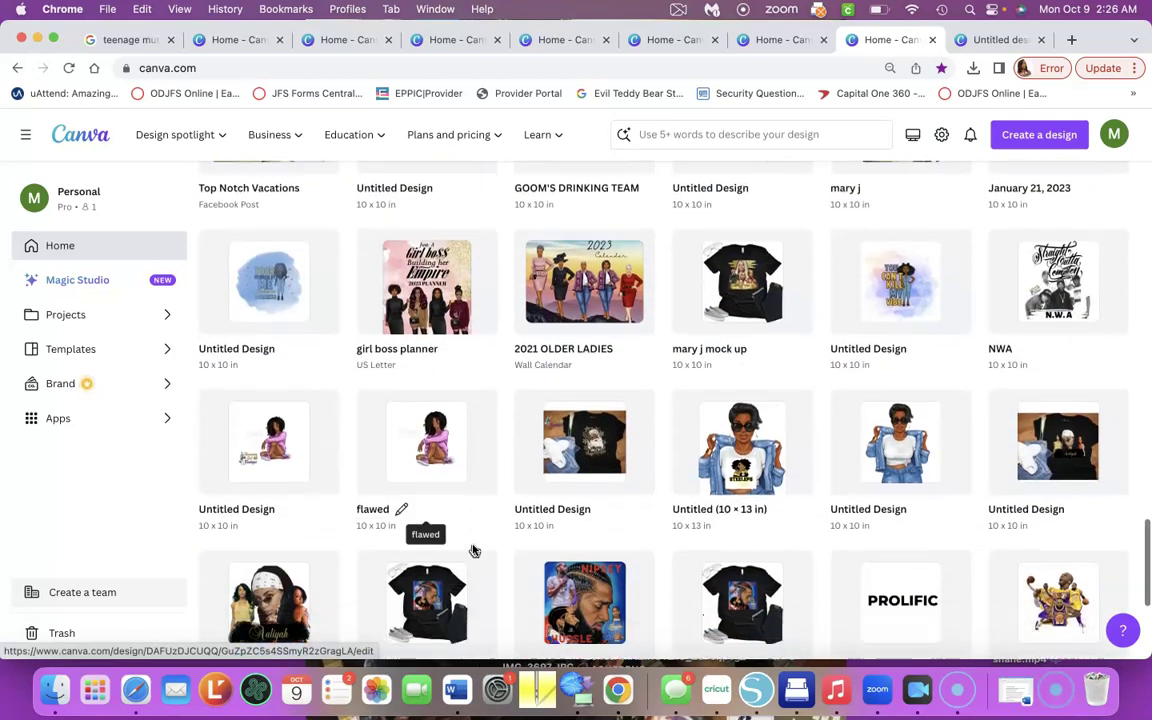
{"action": "scroll", "coordinate": [474, 551], "scroll_direction": "down", "scroll_amount": 4}
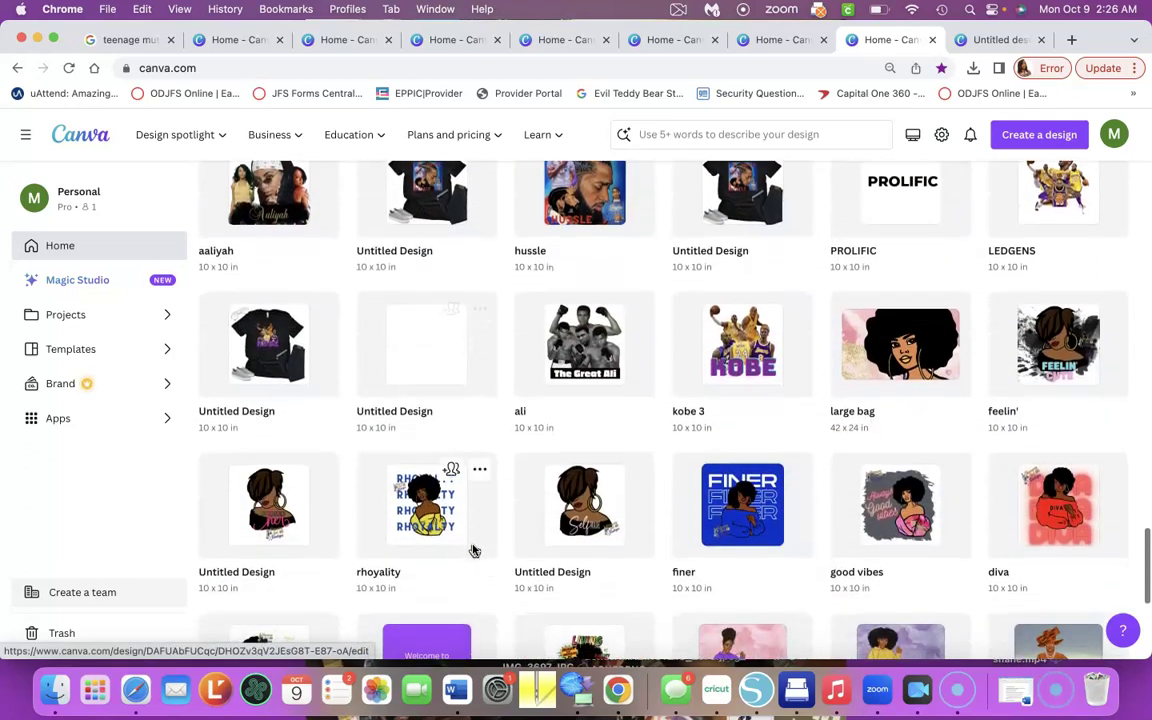
{"action": "scroll", "coordinate": [474, 551], "scroll_direction": "down", "scroll_amount": 3}
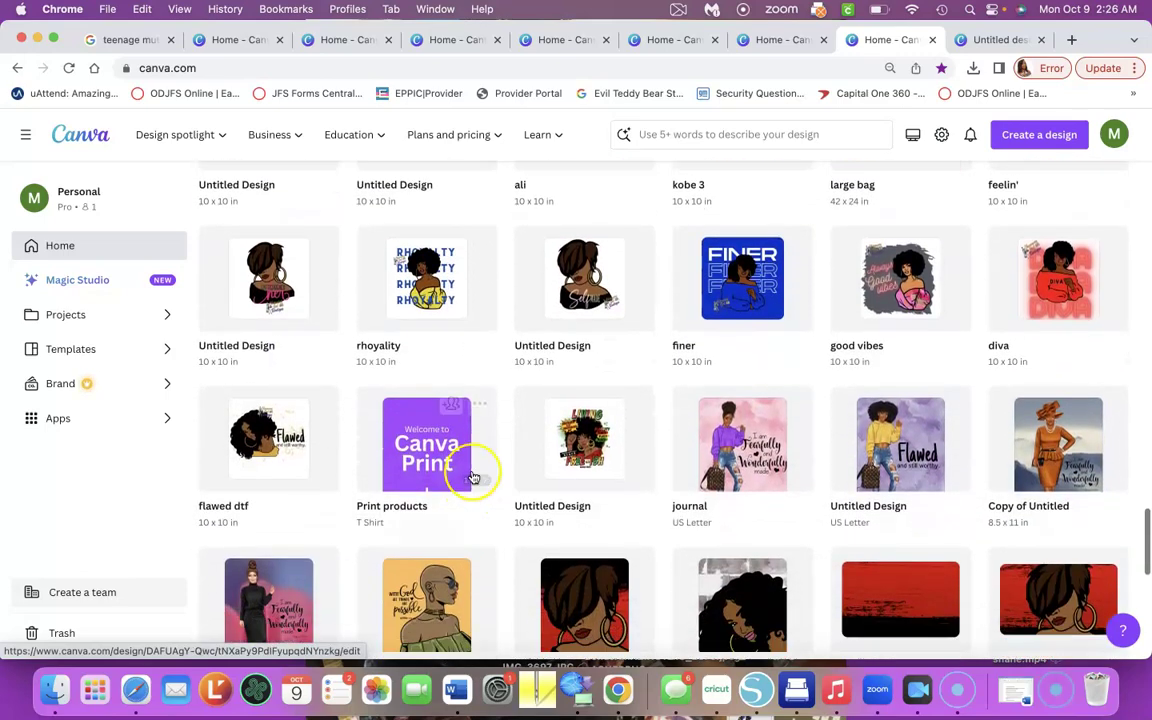
{"action": "scroll", "coordinate": [474, 478], "scroll_direction": "down", "scroll_amount": 6}
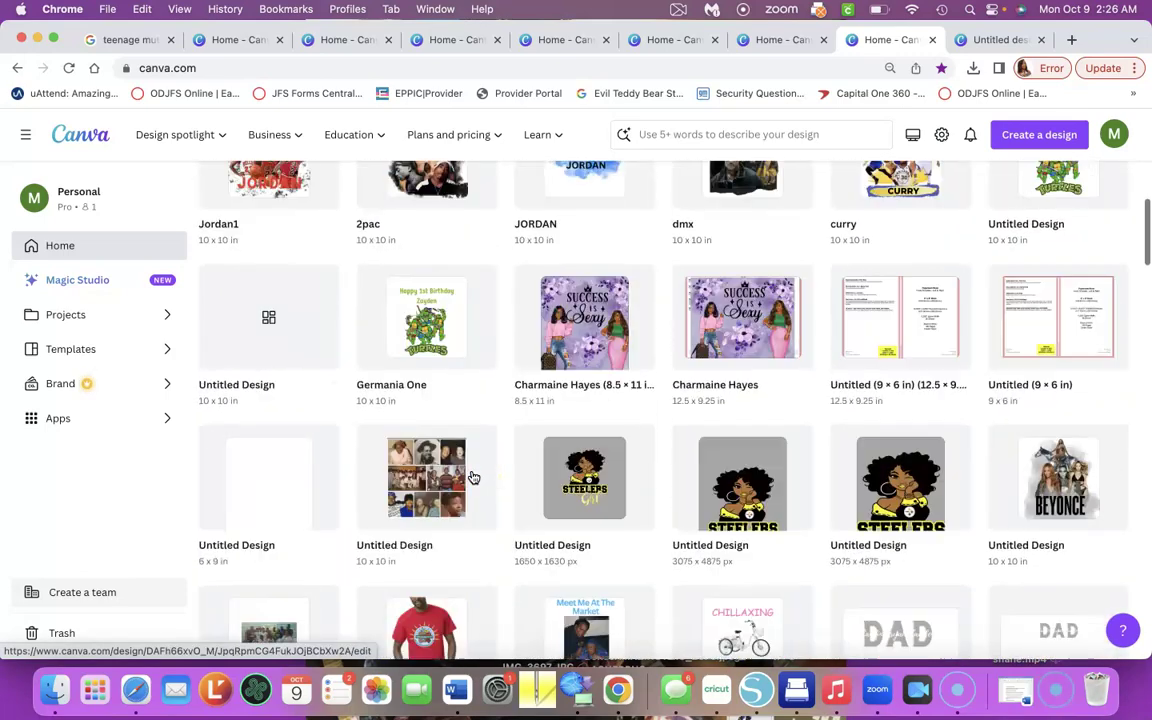
Go through the other open browser pages to the blank 10 × 10 in untitled design and select its page
{"action": "left_click", "coordinate": [236, 39]}
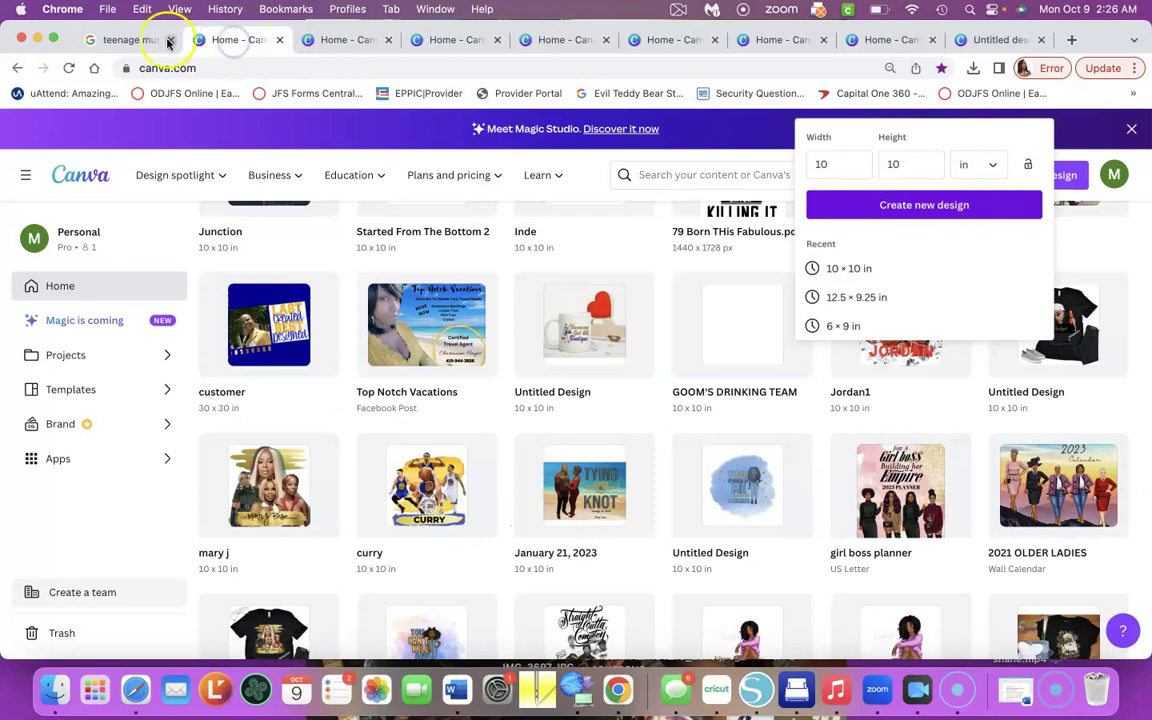
{"action": "left_click", "coordinate": [148, 39]}
{"action": "left_click", "coordinate": [347, 40]}
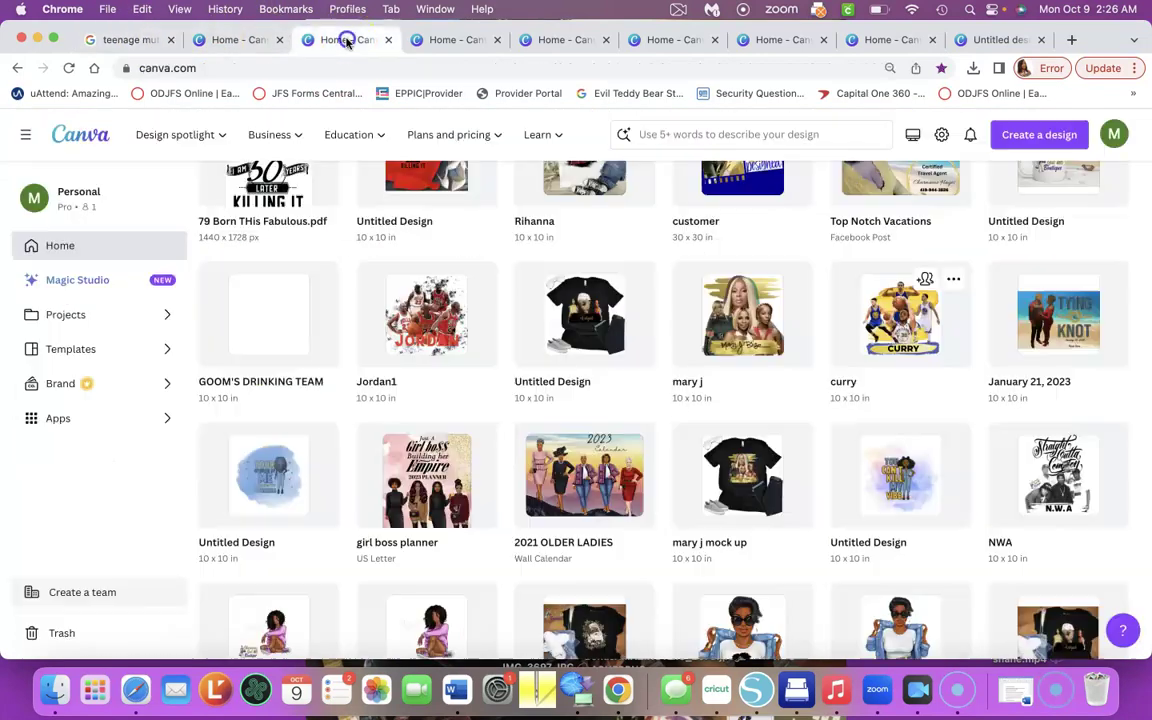
{"action": "left_click", "coordinate": [460, 45]}
{"action": "left_click", "coordinate": [565, 48]}
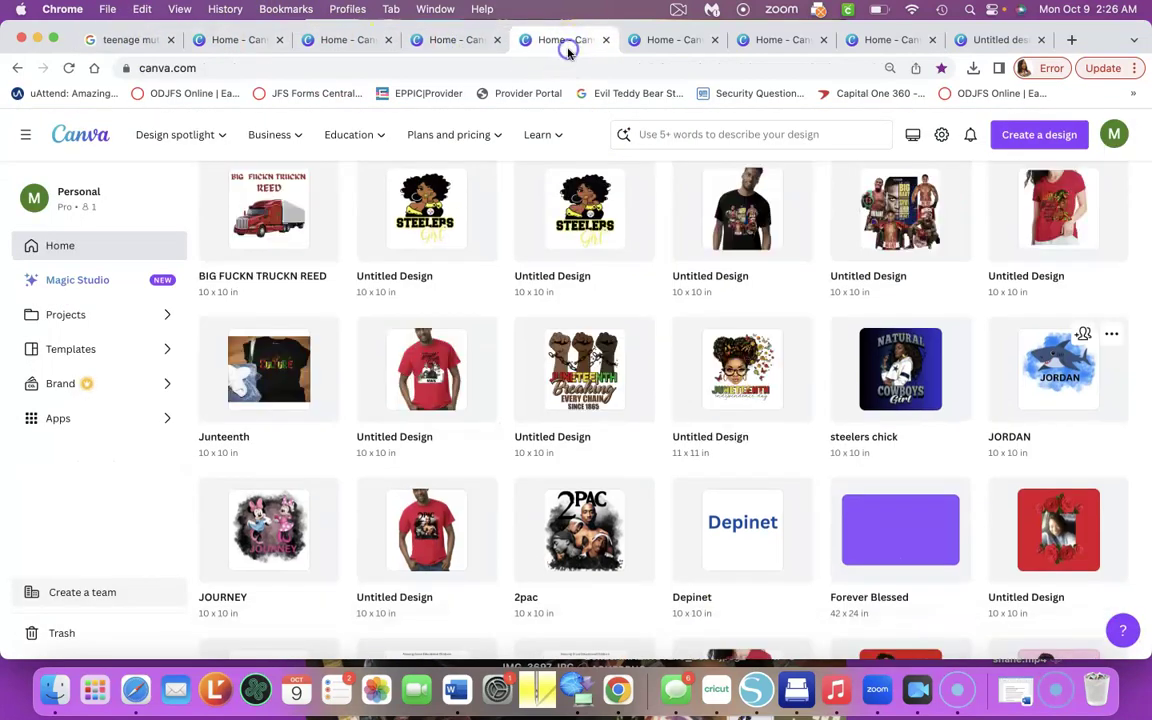
{"action": "left_click", "coordinate": [671, 41]}
{"action": "left_click", "coordinate": [778, 44]}
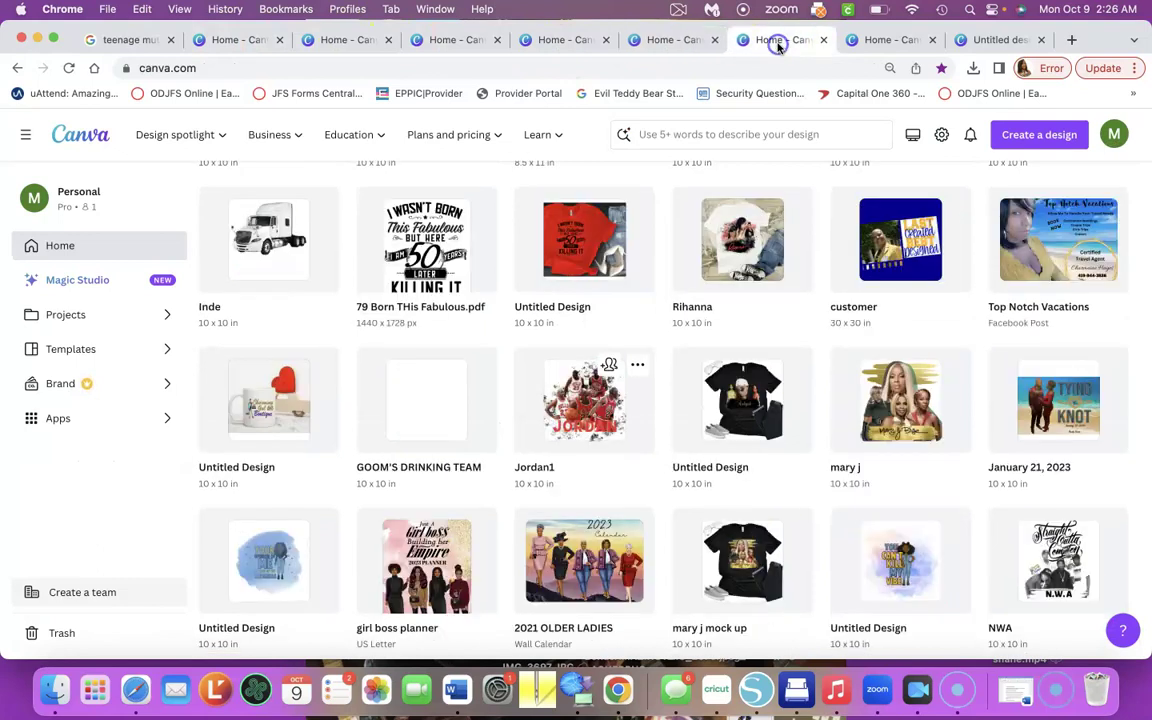
{"action": "left_click", "coordinate": [875, 41]}
{"action": "left_click", "coordinate": [995, 41]}
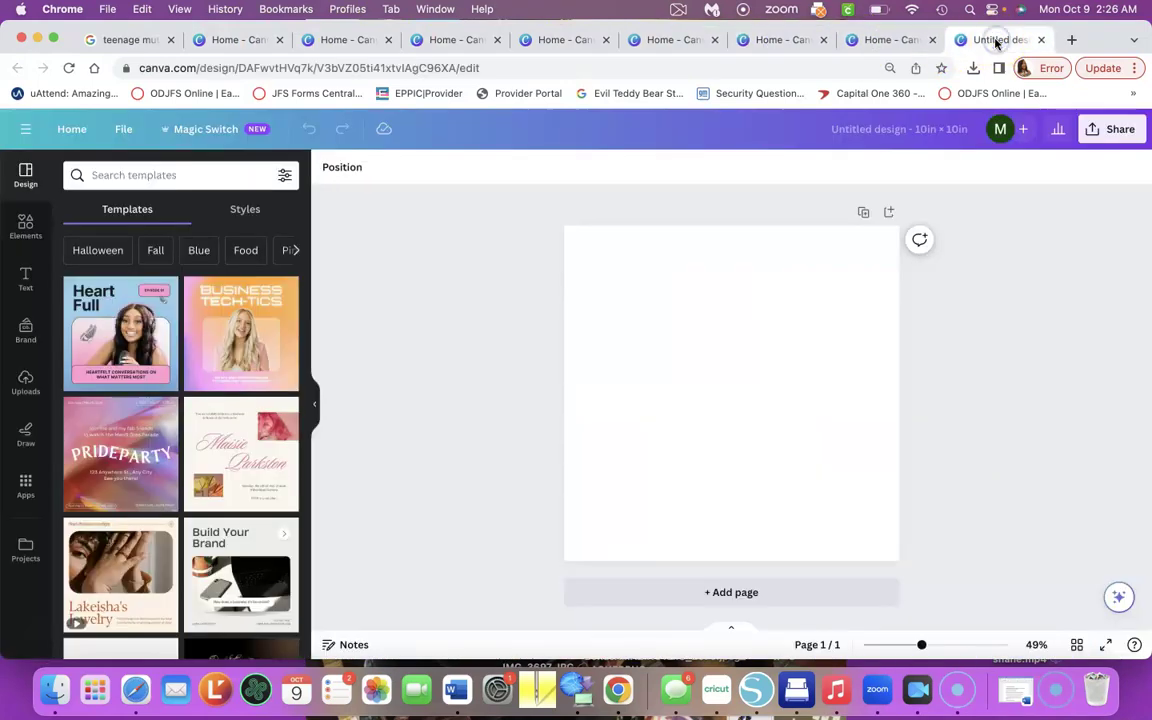
{"action": "left_click", "coordinate": [737, 294]}
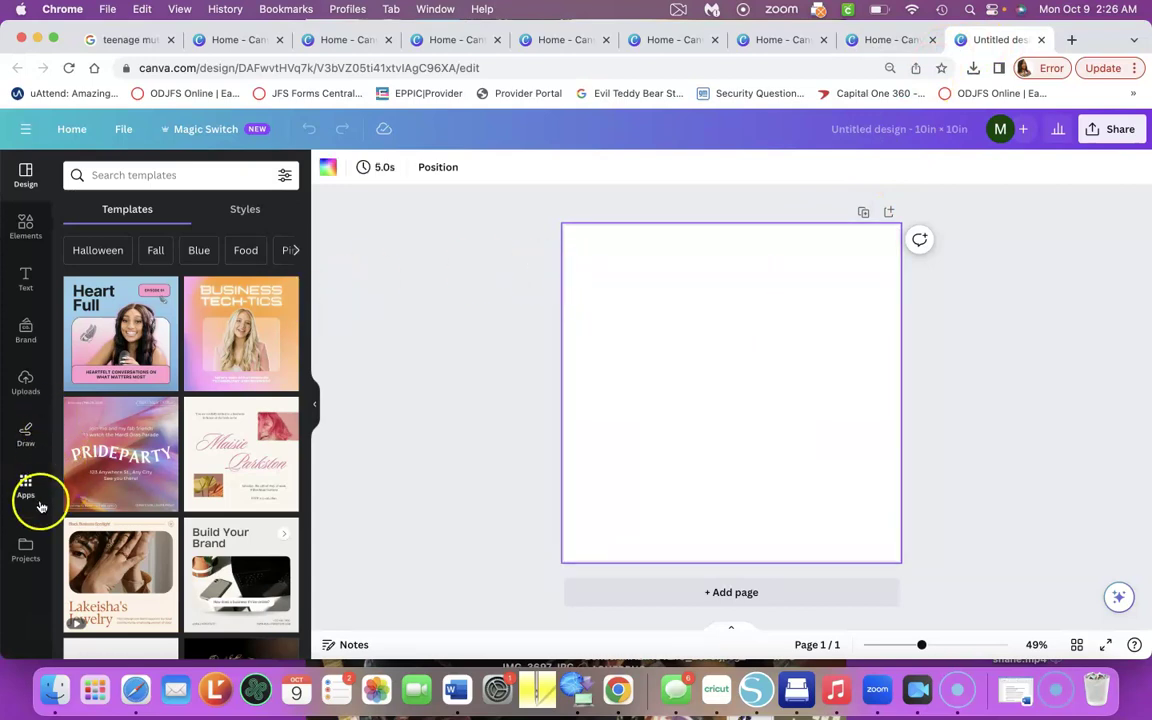
Place the uploaded transparent Turtles group image on the blank page and enlarge it to fill most of the width
{"action": "left_click", "coordinate": [26, 381]}
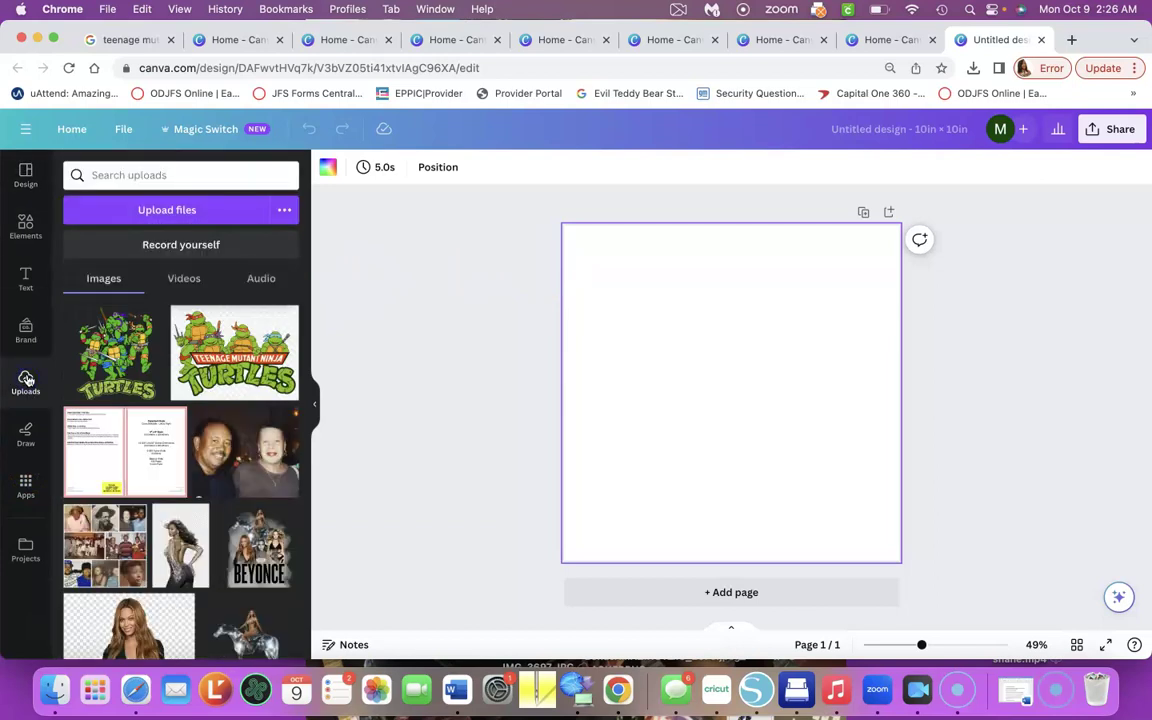
{"action": "left_click_drag", "start_coordinate": [88, 353], "coordinate": [660, 390]}
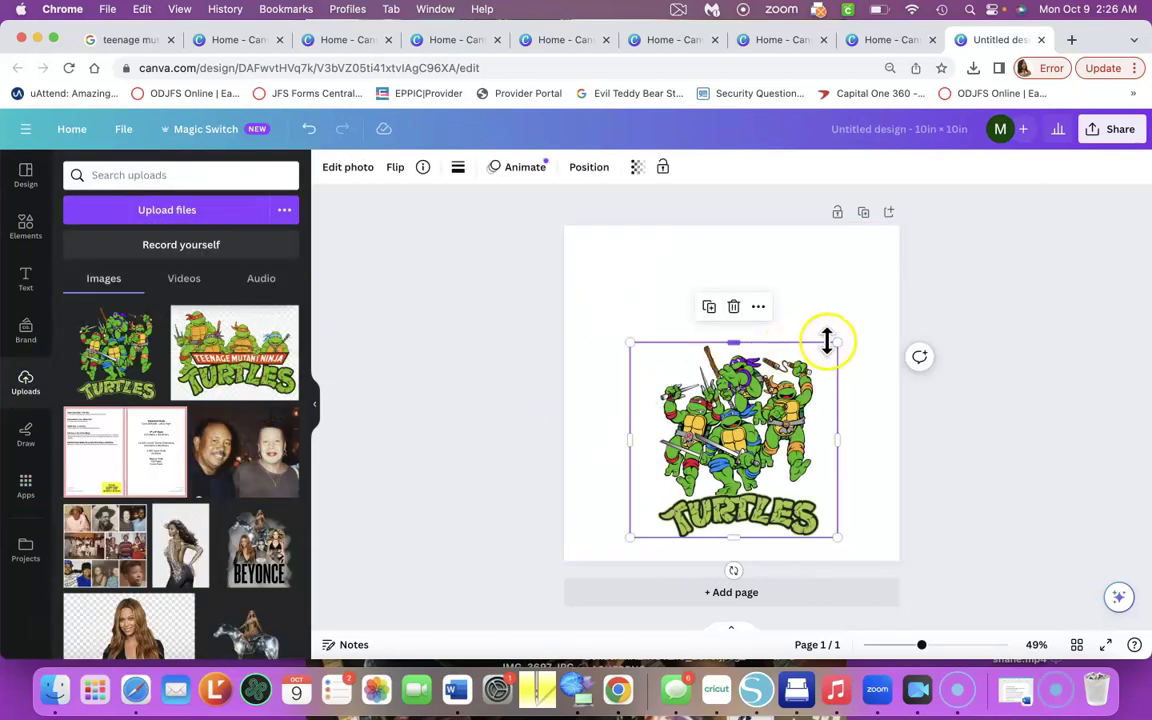
{"action": "left_click_drag", "start_coordinate": [837, 344], "coordinate": [903, 280]}
{"action": "left_click_drag", "start_coordinate": [766, 378], "coordinate": [723, 388]}
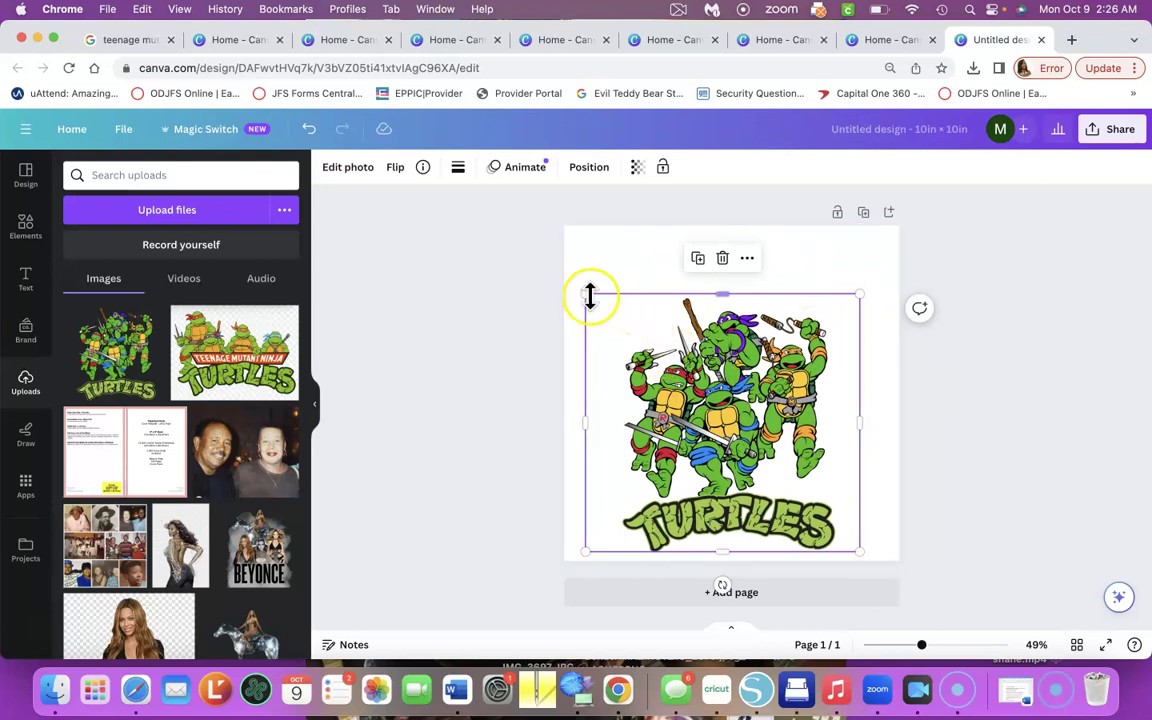
Shrink the Turtles image slightly and centre it in the lower part of the page, leaving room above for text
{"action": "left_click_drag", "start_coordinate": [589, 292], "coordinate": [609, 298]}
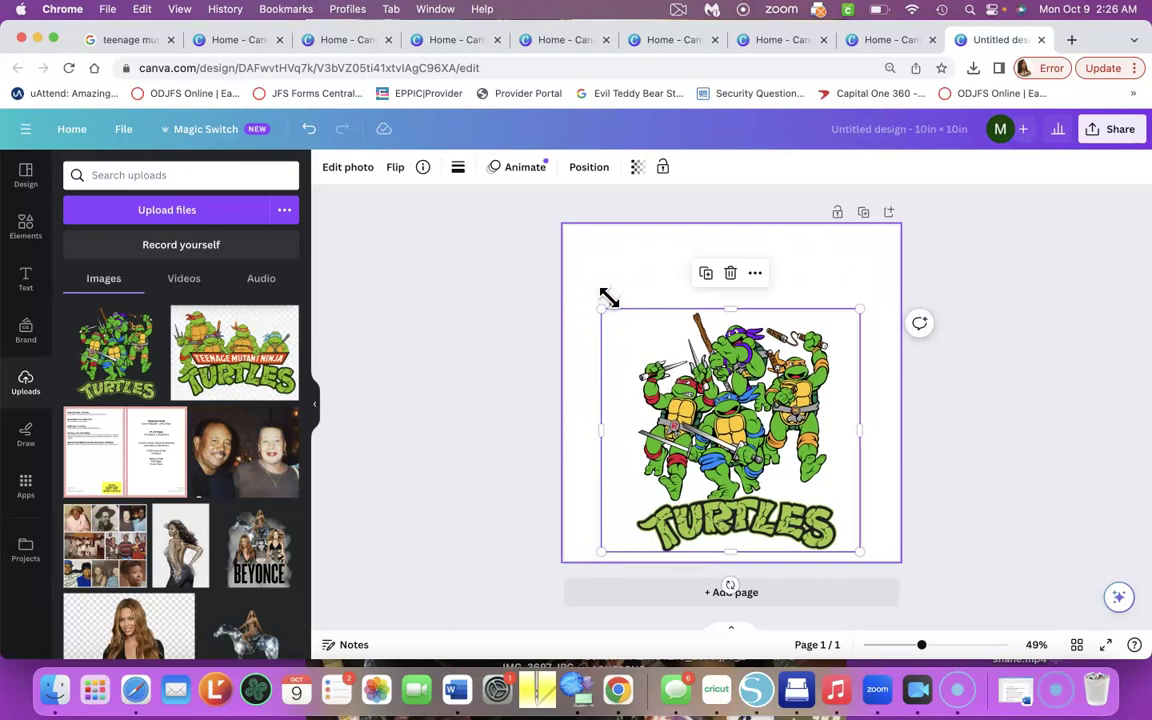
{"action": "left_click", "coordinate": [602, 309]}
{"action": "left_click_drag", "start_coordinate": [601, 307], "coordinate": [617, 322]}
{"action": "left_click", "coordinate": [740, 375]}
{"action": "left_click_drag", "start_coordinate": [740, 375], "coordinate": [727, 378]}
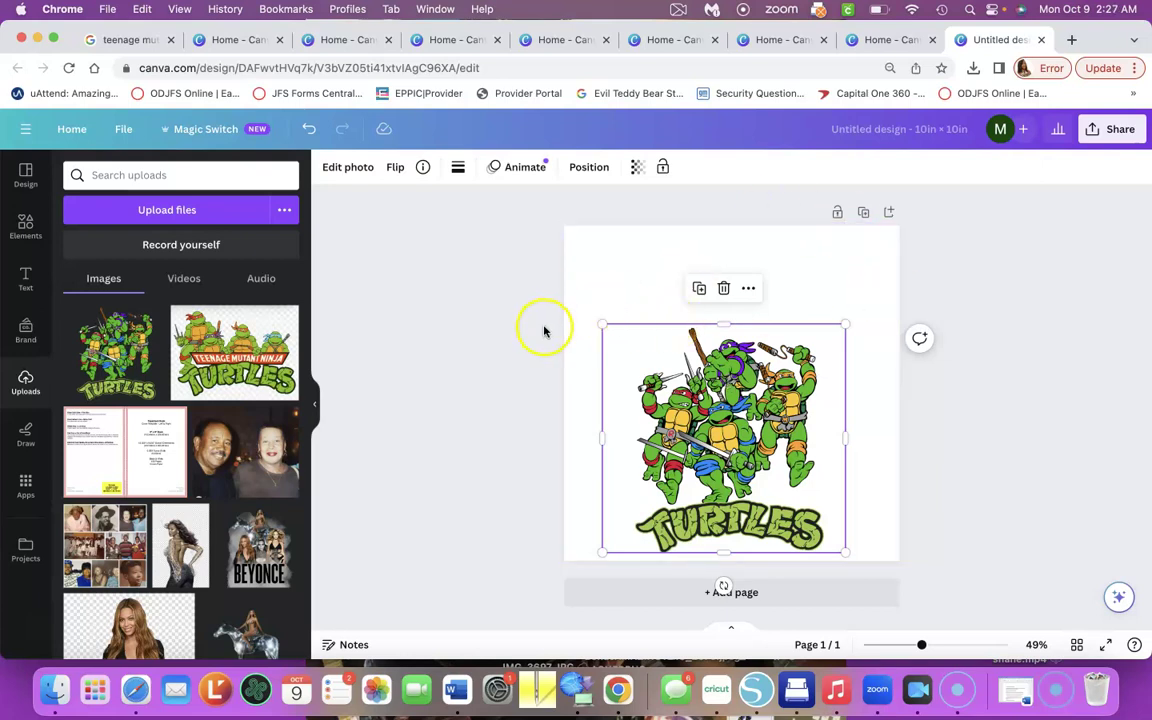
{"action": "left_click_drag", "start_coordinate": [743, 397], "coordinate": [751, 397]}
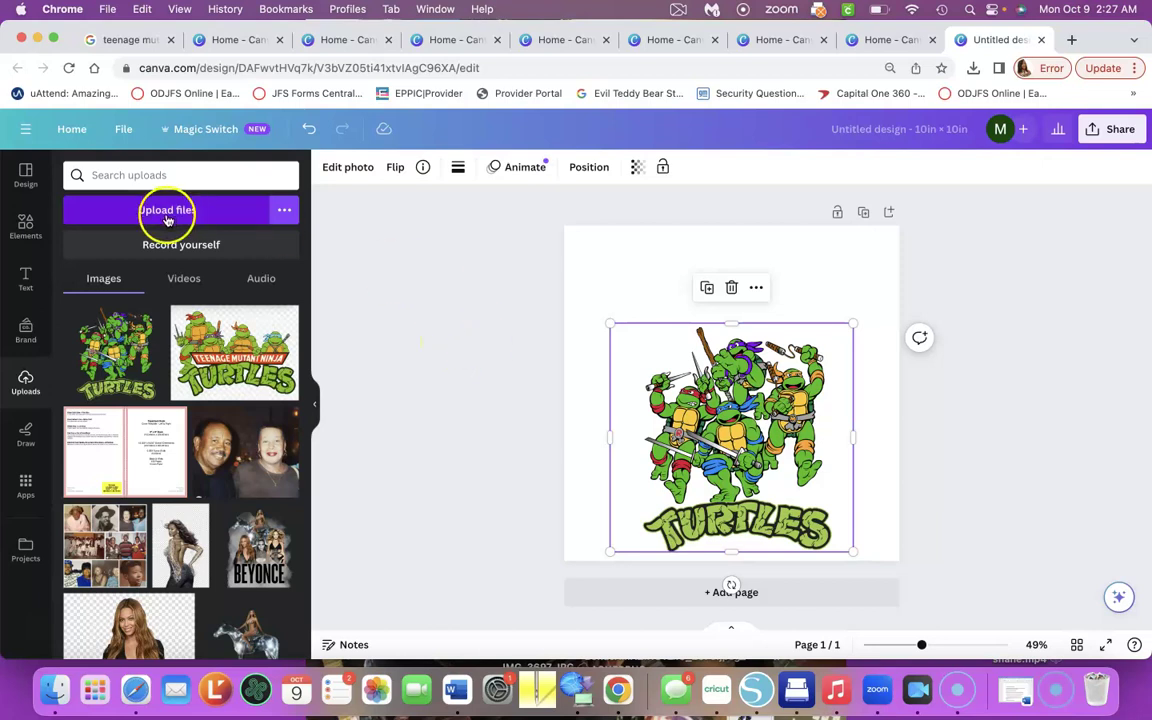
{"action": "left_click", "coordinate": [584, 251]}
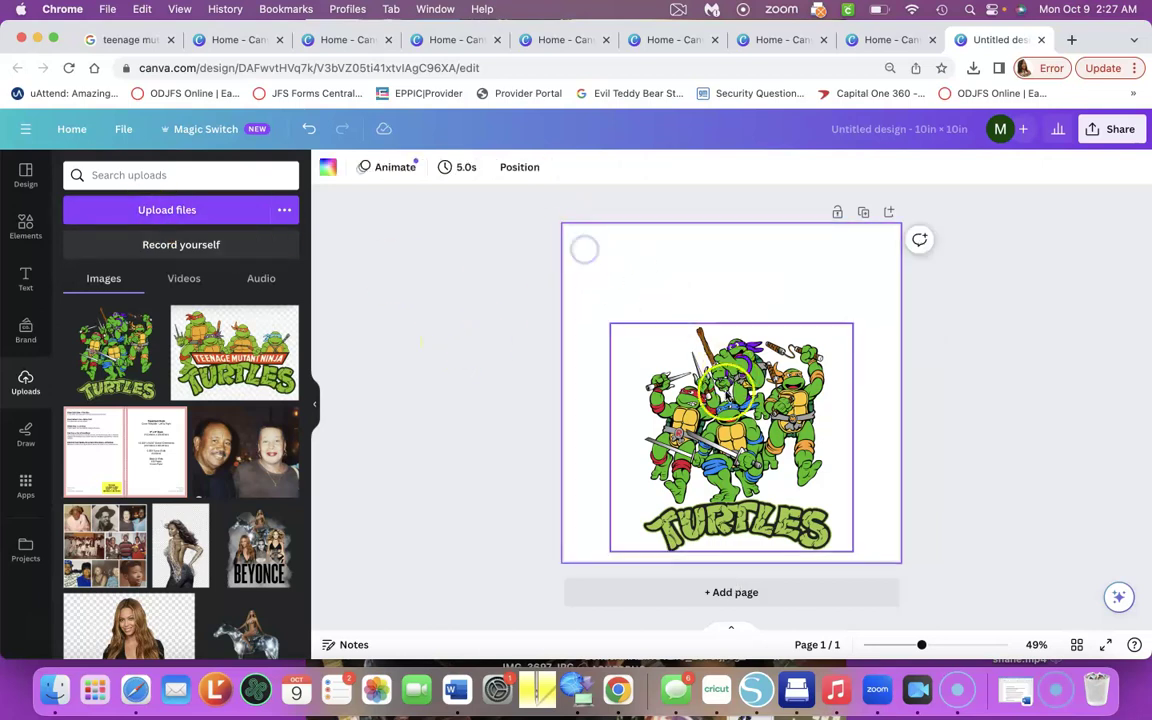
{"action": "left_click_drag", "start_coordinate": [738, 400], "coordinate": [731, 401]}
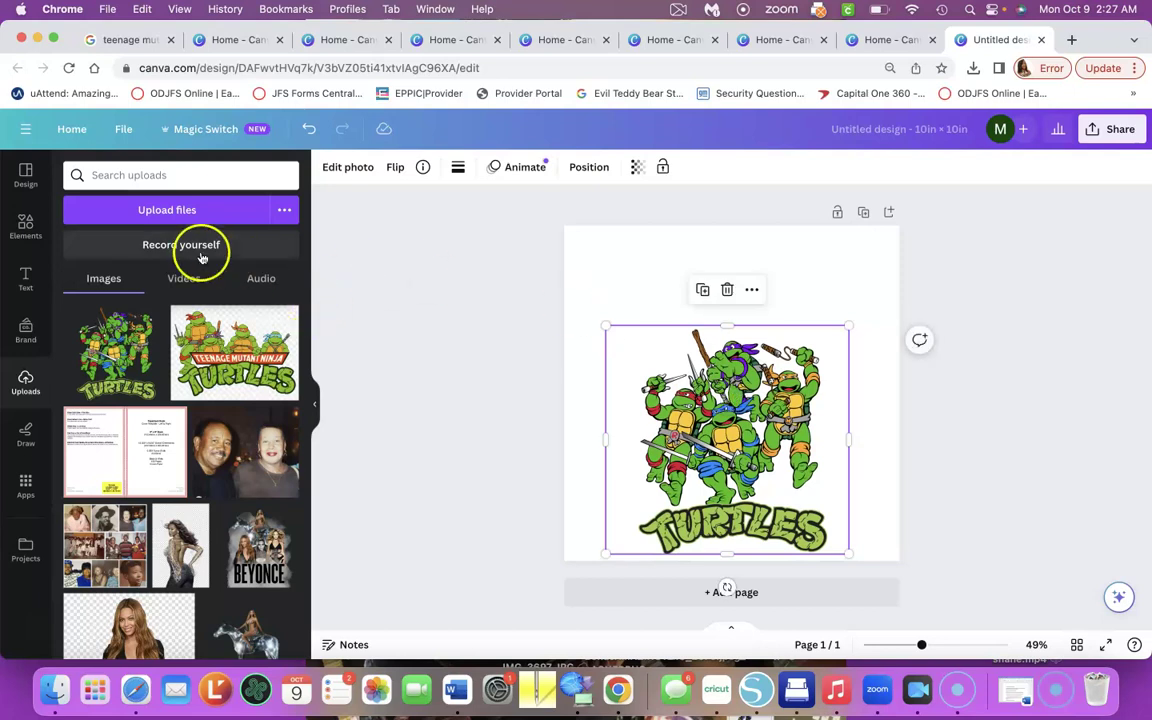
Add a heading text to the design and enlarge it to font size 76.5
{"action": "left_click", "coordinate": [33, 276]}
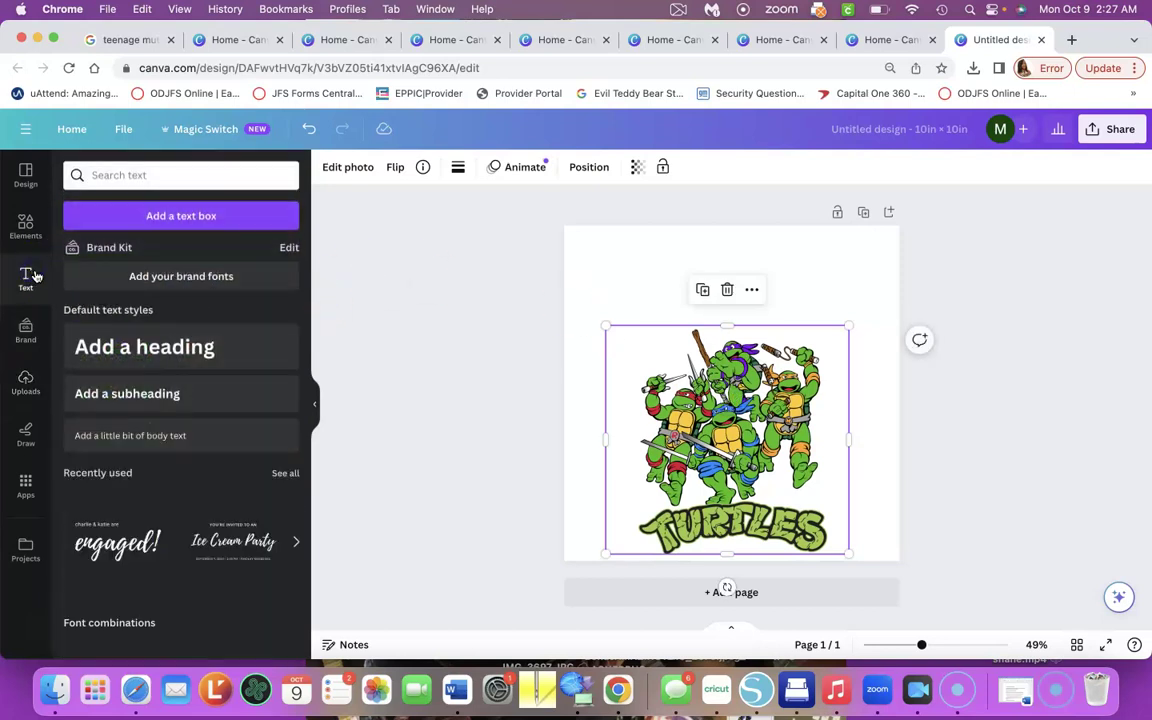
{"action": "left_click", "coordinate": [147, 346]}
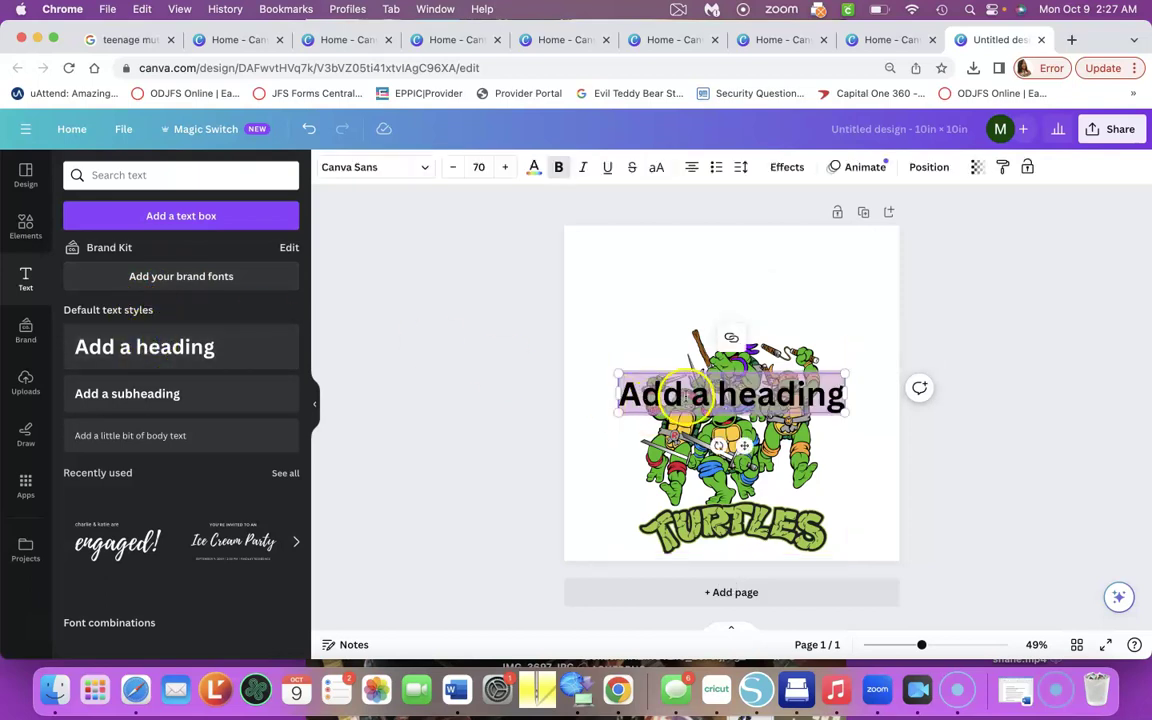
{"action": "left_click", "coordinate": [680, 388]}
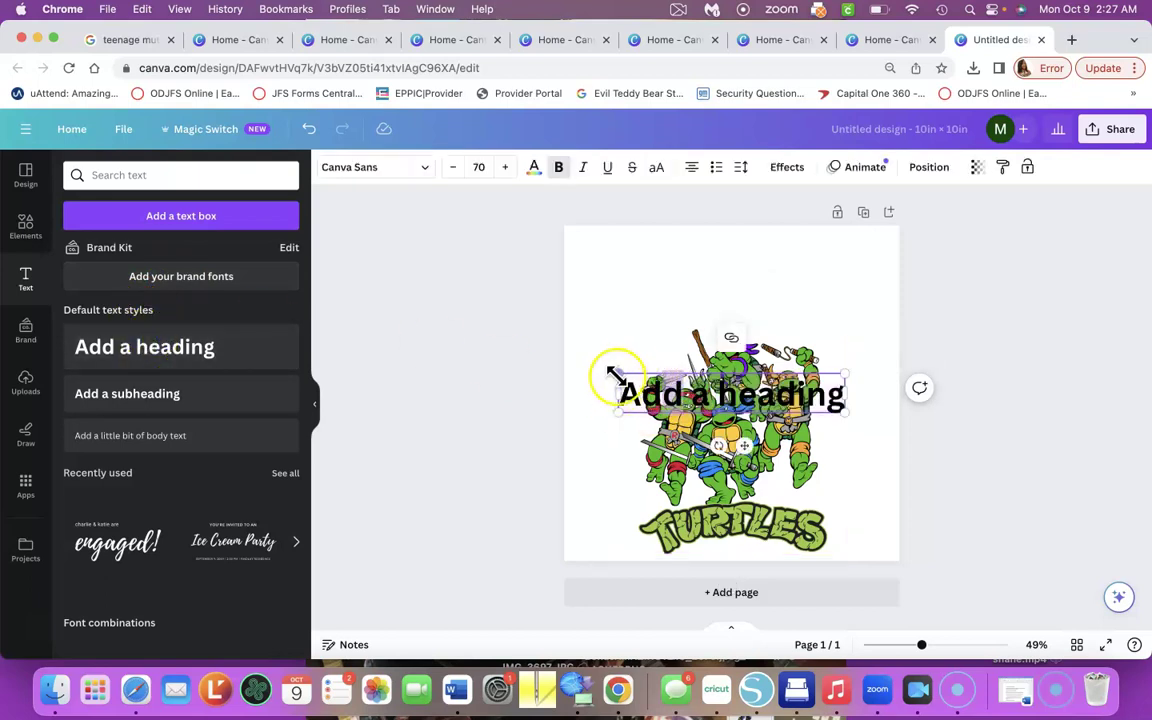
{"action": "left_click_drag", "start_coordinate": [617, 376], "coordinate": [597, 350]}
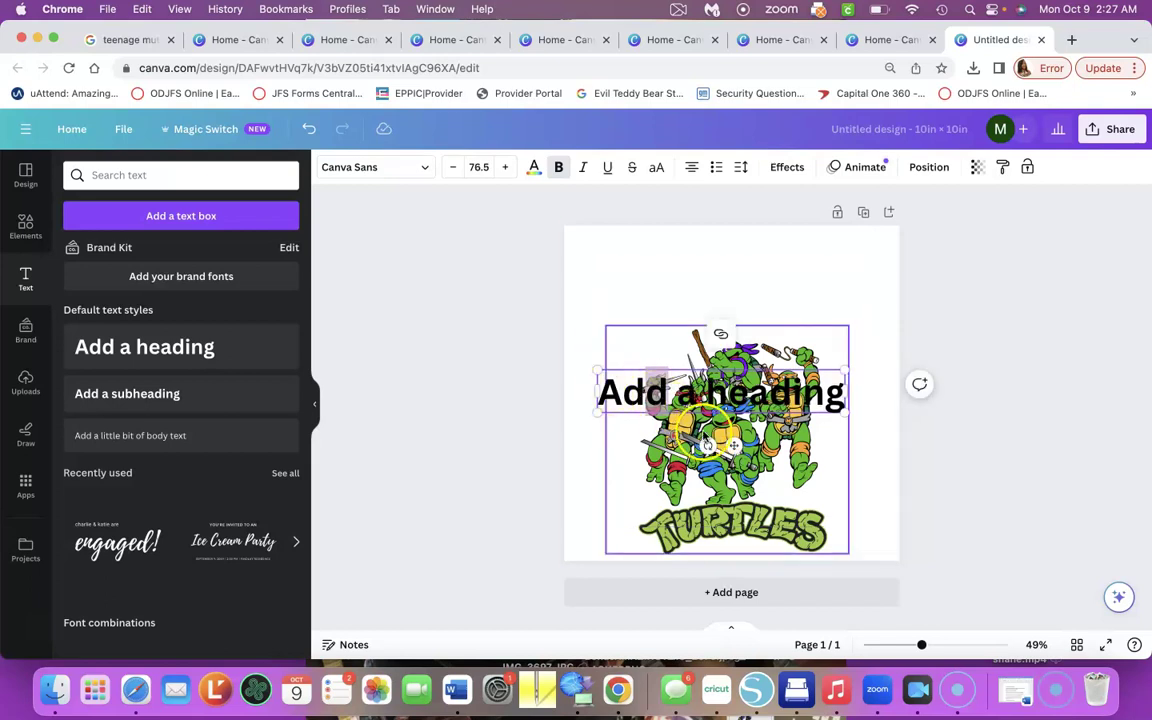
Move the heading above the Turtles image and colour it with the bright green from the photo colors
{"action": "left_click_drag", "start_coordinate": [730, 444], "coordinate": [736, 333]}
{"action": "left_click", "coordinate": [624, 355]}
{"action": "left_click", "coordinate": [643, 290]}
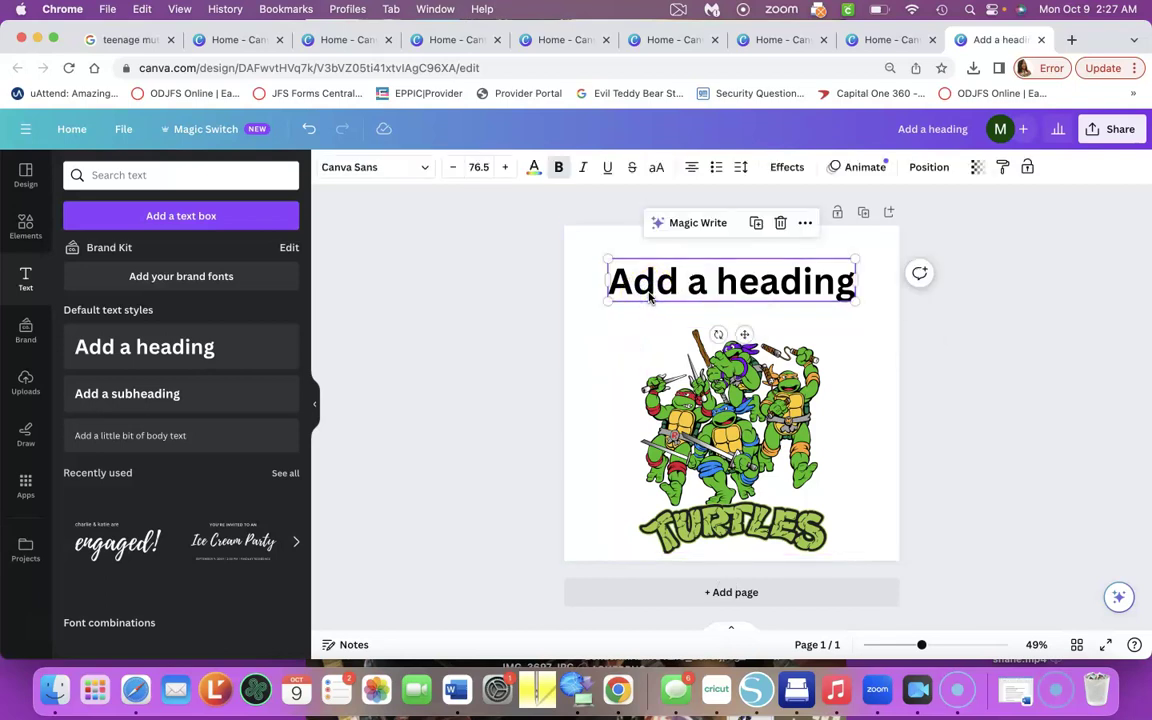
{"action": "left_click", "coordinate": [535, 172]}
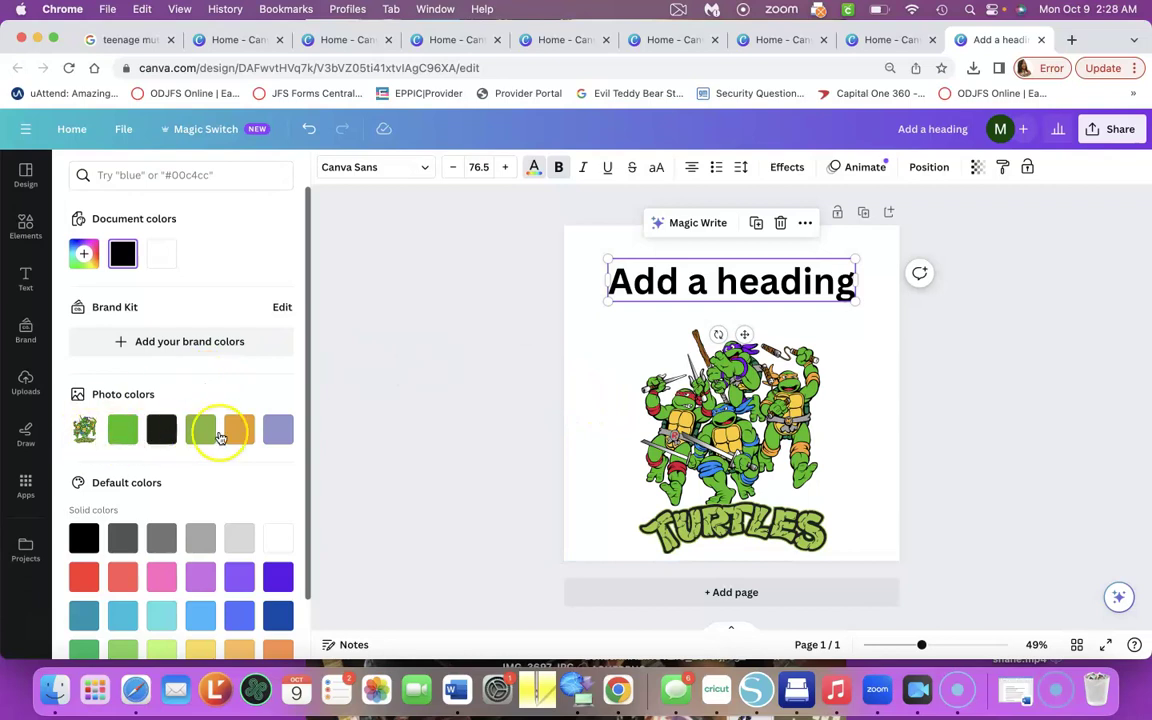
{"action": "left_click", "coordinate": [123, 429]}
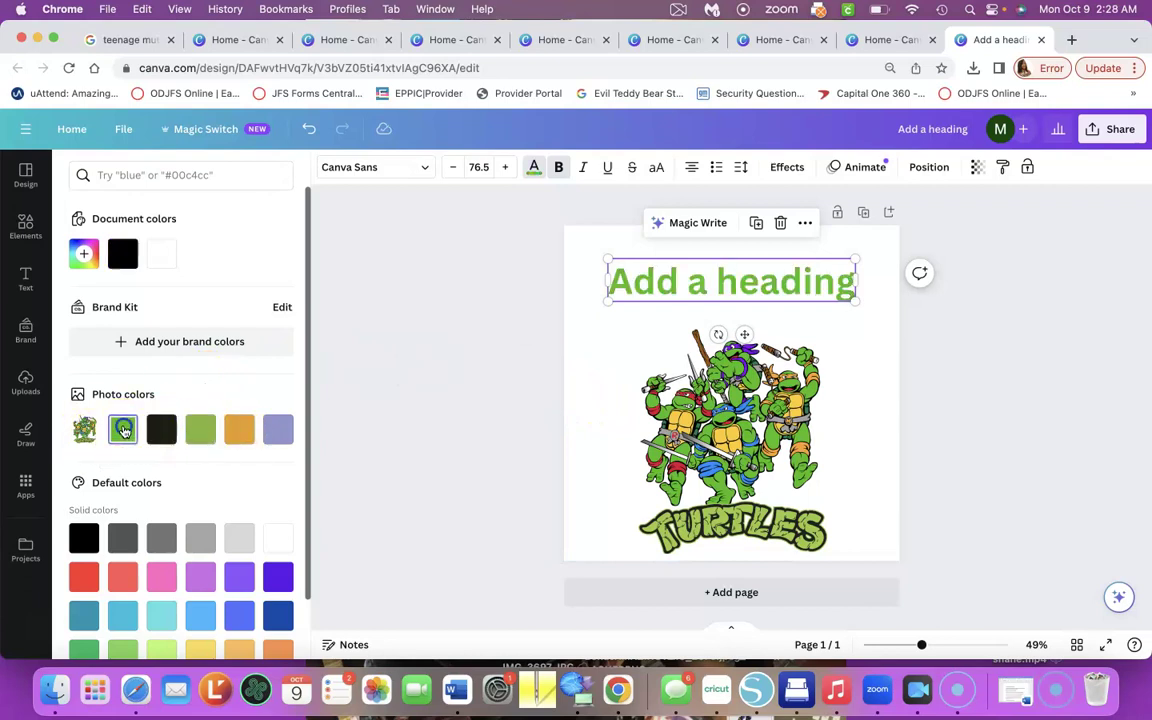
Replace the heading's placeholder text with "Happy 1st Birthday" and the child's first name on a second line
{"action": "double_click", "coordinate": [674, 279]}
{"action": "left_click", "coordinate": [675, 279]}
{"action": "key", "text": "Right"}
{"action": "key", "text": "Right"}
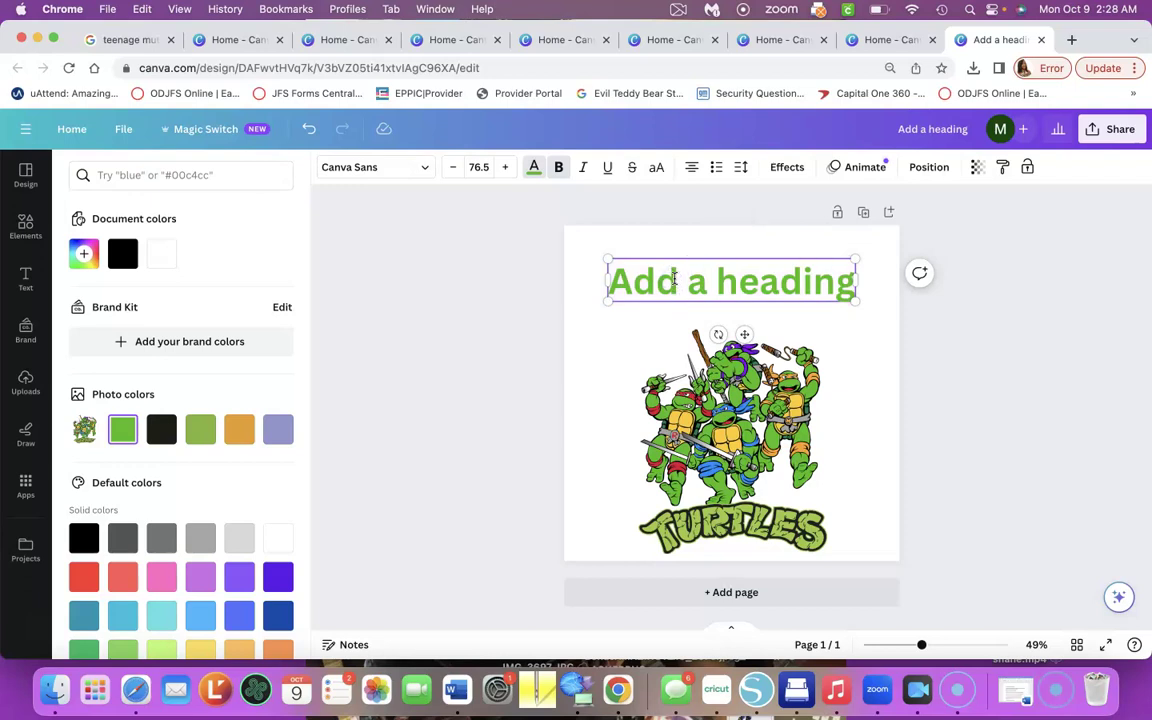
{"action": "key", "text": "BackSpace"}
{"action": "key", "text": "BackSpace"}
{"action": "key", "text": "BackSpace"}
{"action": "key", "text": "BackSpace"}
{"action": "key", "text": "BackSpace"}
{"action": "key", "text": "BackSpace"}
{"action": "key", "text": "BackSpace"}
{"action": "key", "text": "BackSpace"}
{"action": "key", "text": "BackSpace"}
{"action": "key", "text": "BackSpace"}
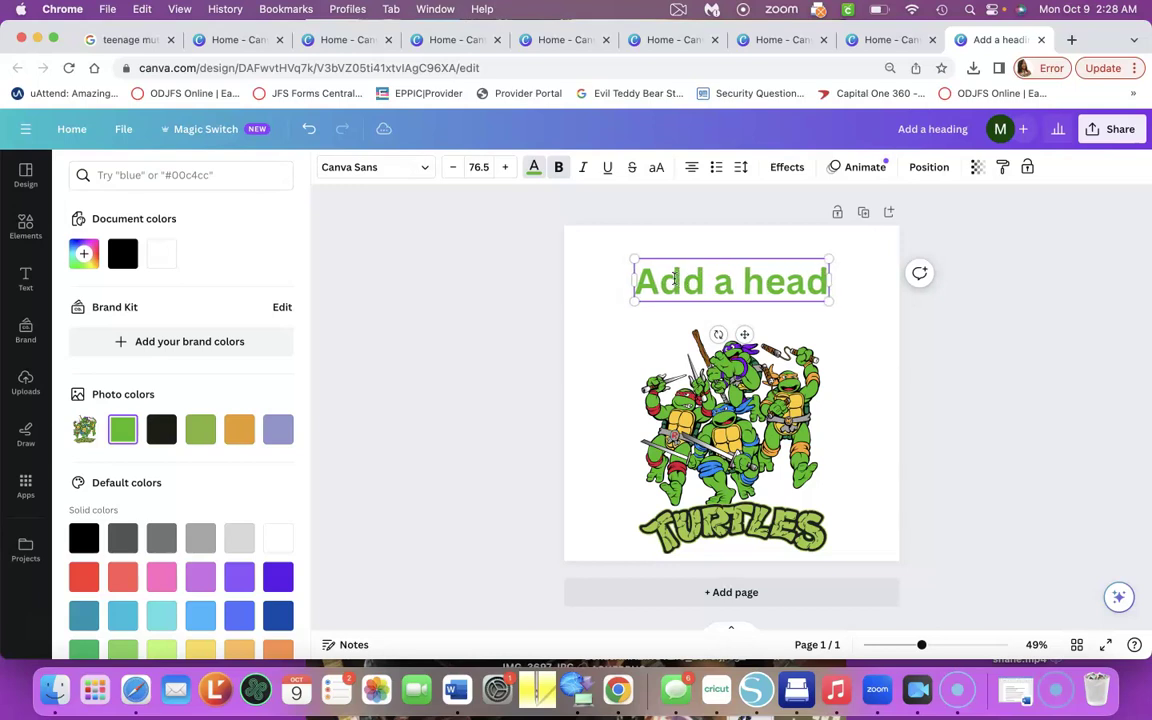
{"action": "key", "text": "BackSpace"}
{"action": "key", "text": "BackSpace"}
{"action": "key", "text": "BackSpace"}
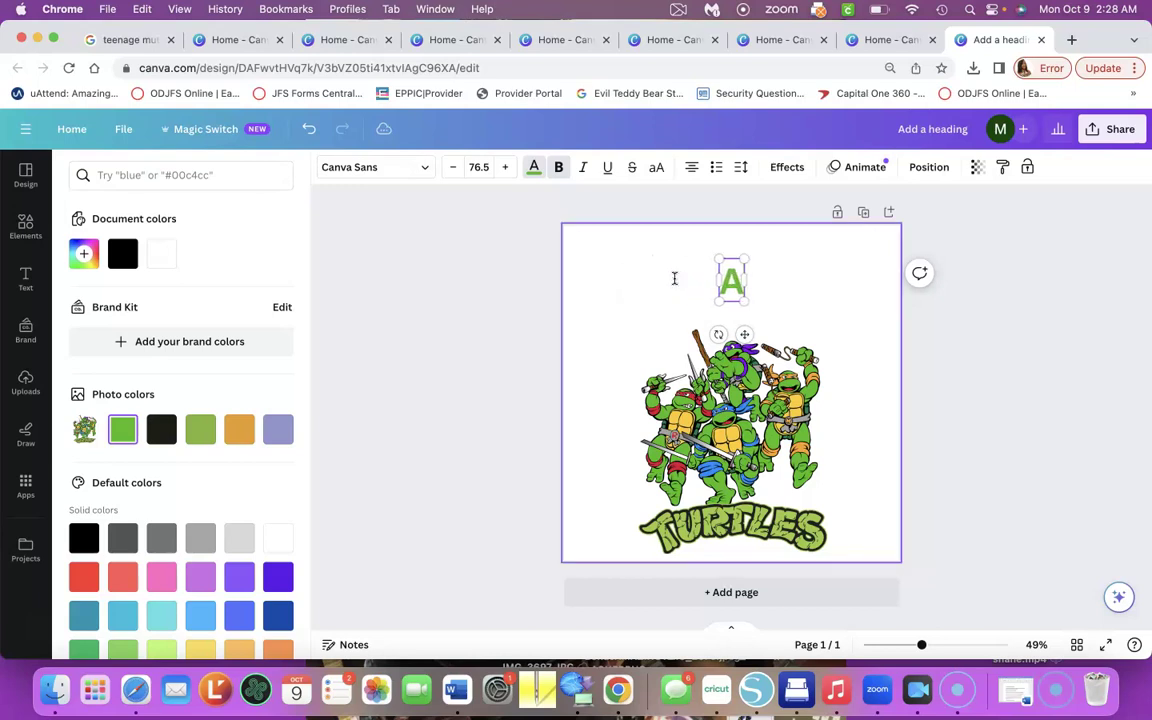
{"action": "type", "text": "Happ"}
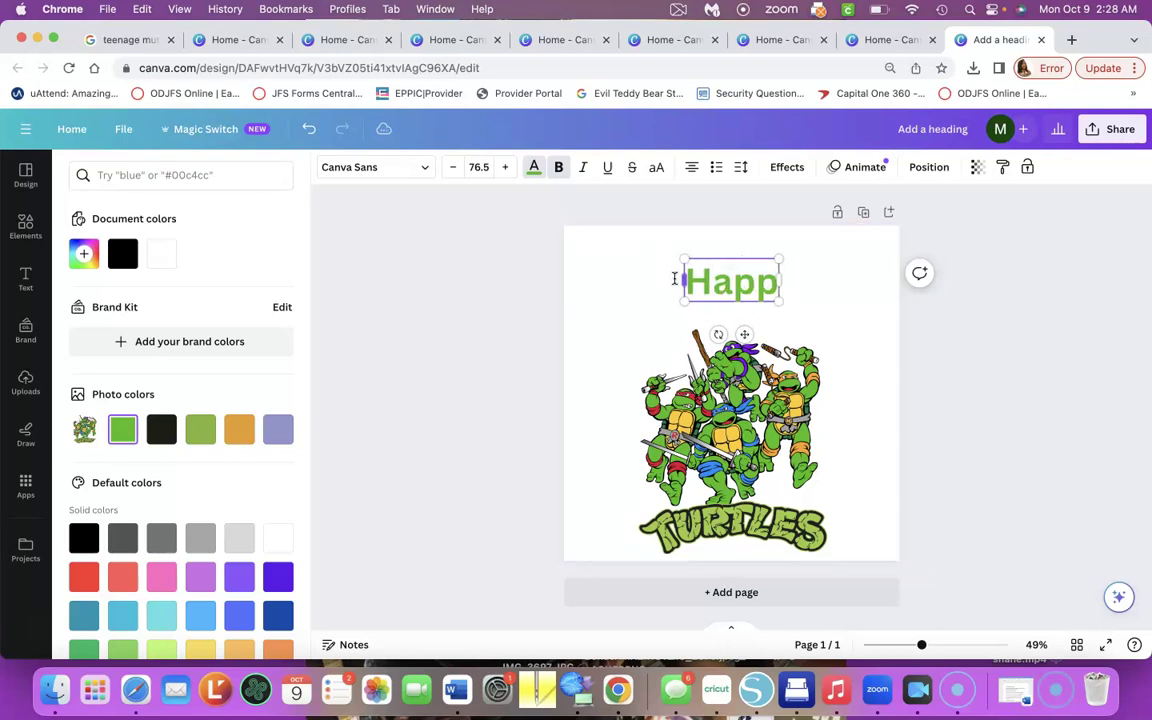
{"action": "type", "text": "y Bir"}
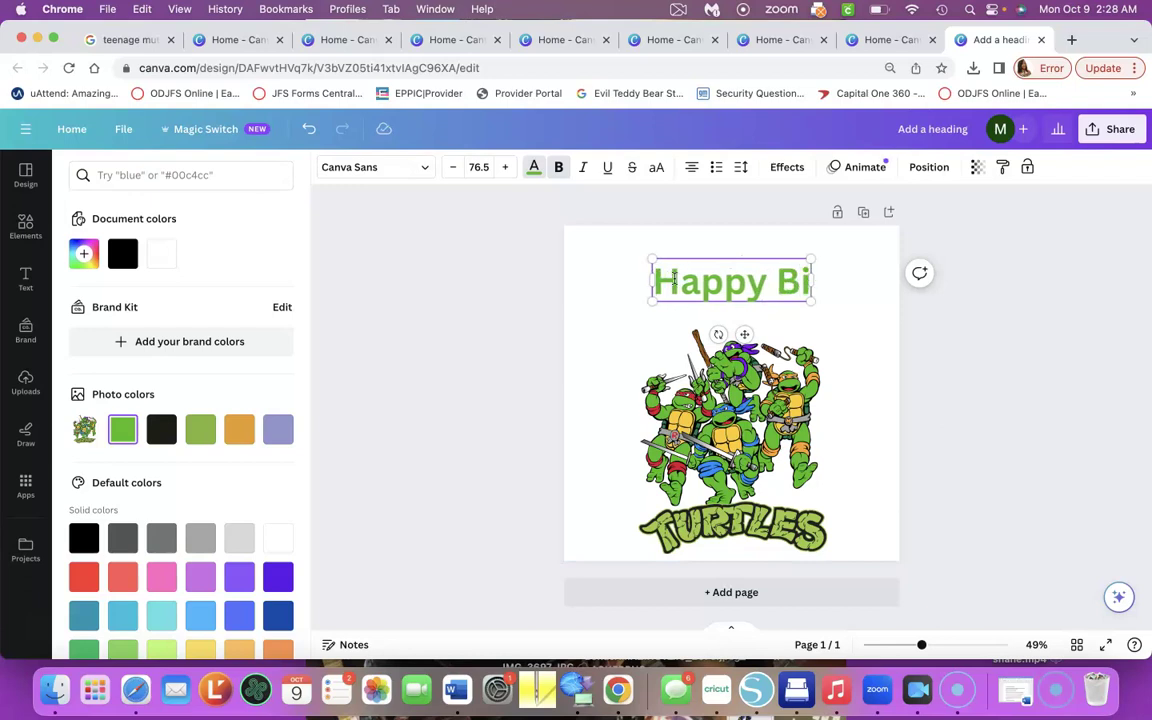
{"action": "key", "text": "BackSpace"}
{"action": "key", "text": "BackSpace"}
{"action": "key", "text": "BackSpace"}
{"action": "key", "text": "BackSpace"}
{"action": "type", "text": "1"}
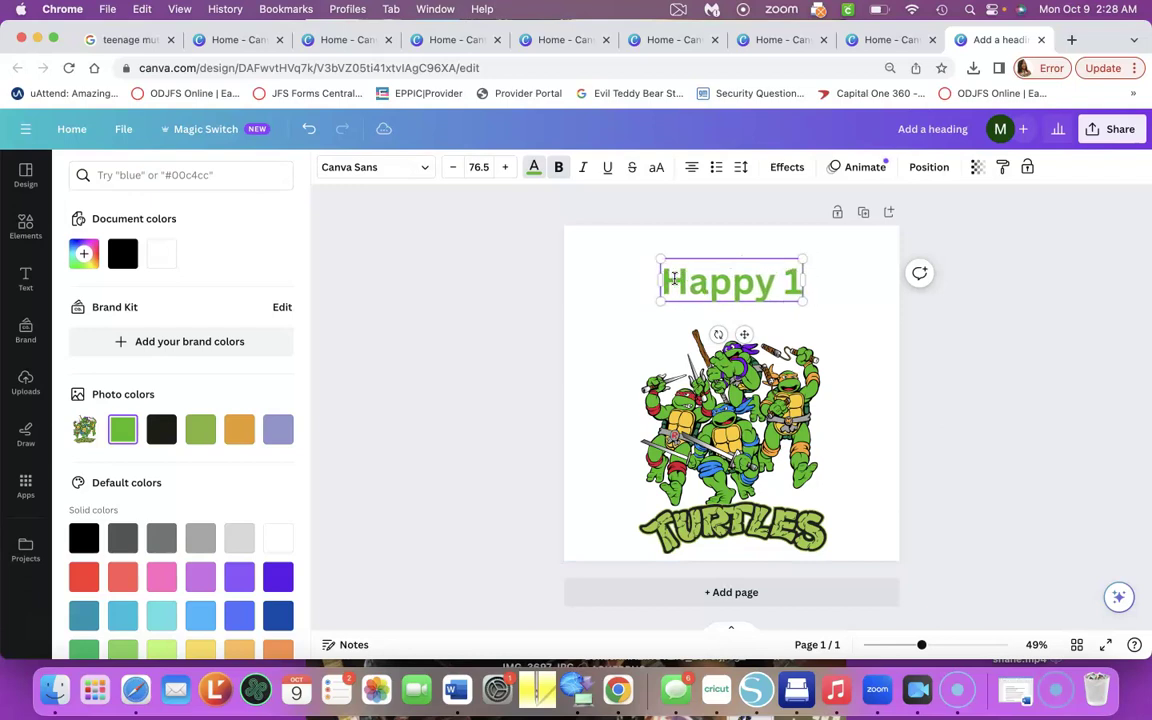
{"action": "type", "text": "st"}
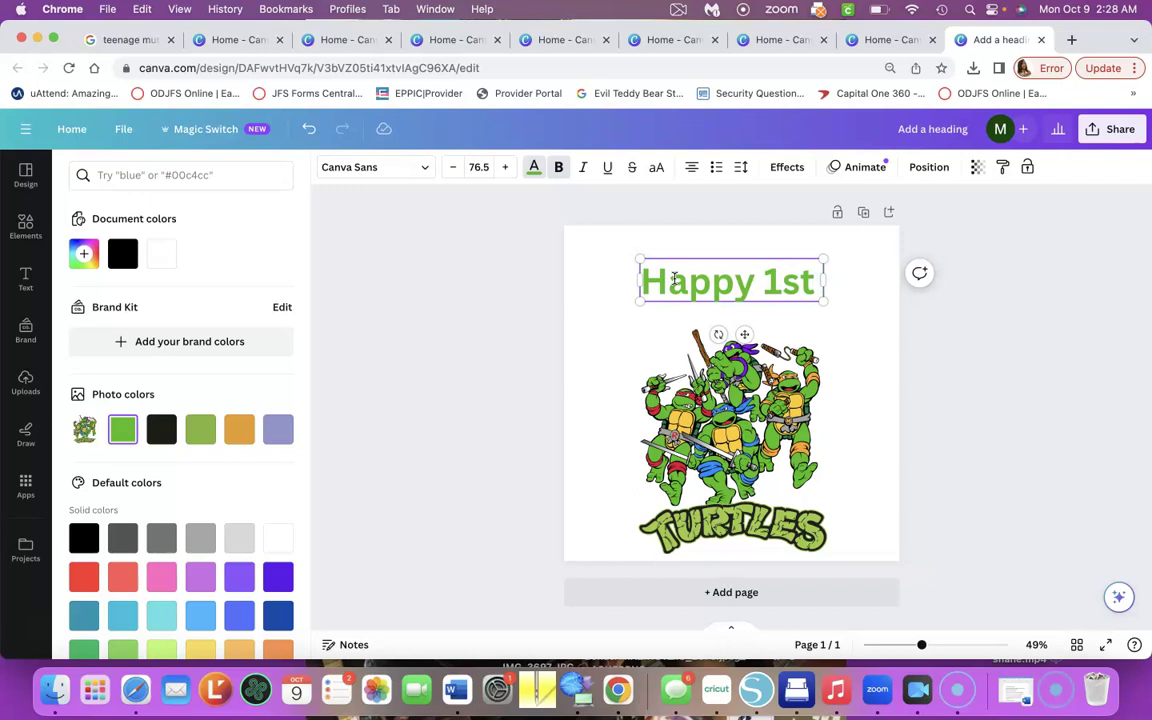
{"action": "type", "text": " Birthday"}
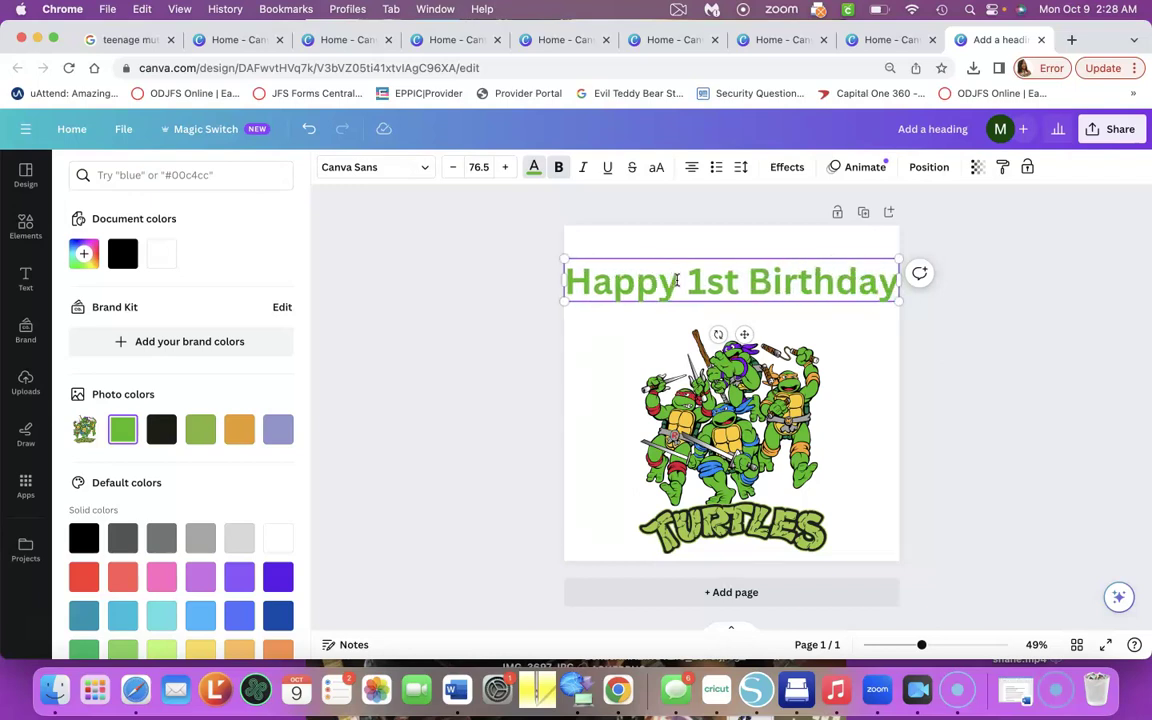
{"action": "key", "text": "Return"}
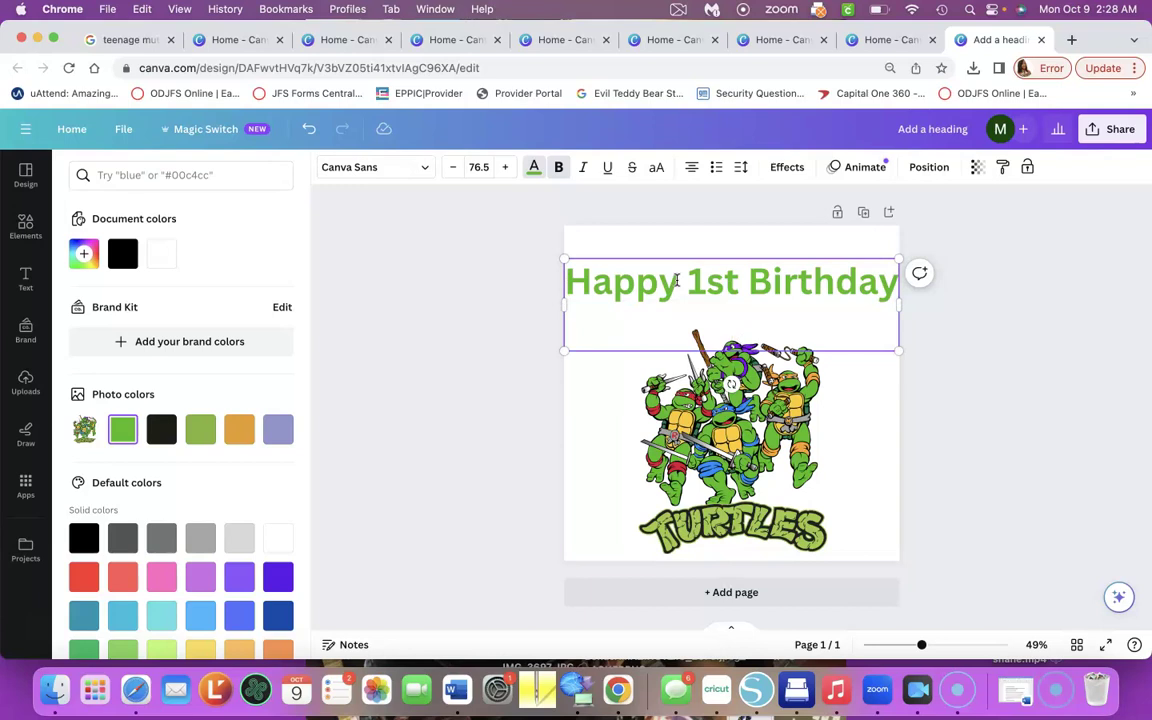
{"action": "type", "text": "Zayden"}
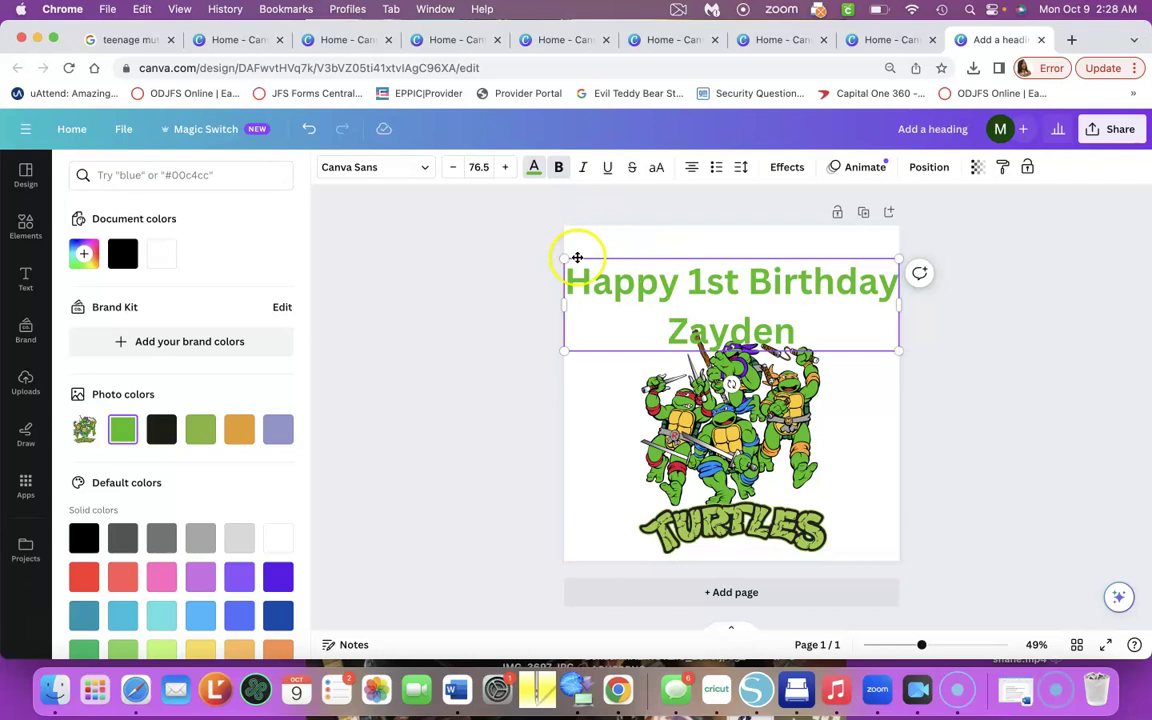
Reduce the birthday text to font size 62.6 and move it up clear of the Turtles image
{"action": "left_click_drag", "start_coordinate": [564, 259], "coordinate": [625, 276]}
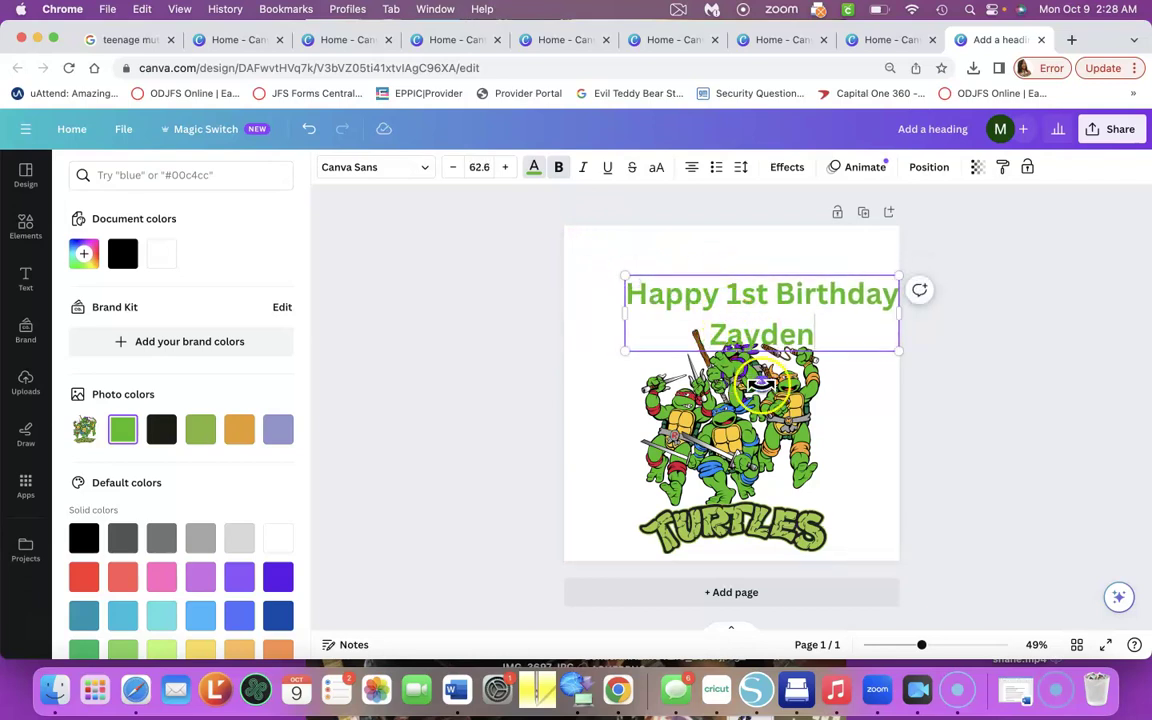
{"action": "left_click_drag", "start_coordinate": [767, 281], "coordinate": [746, 239]}
{"action": "left_click", "coordinate": [592, 344]}
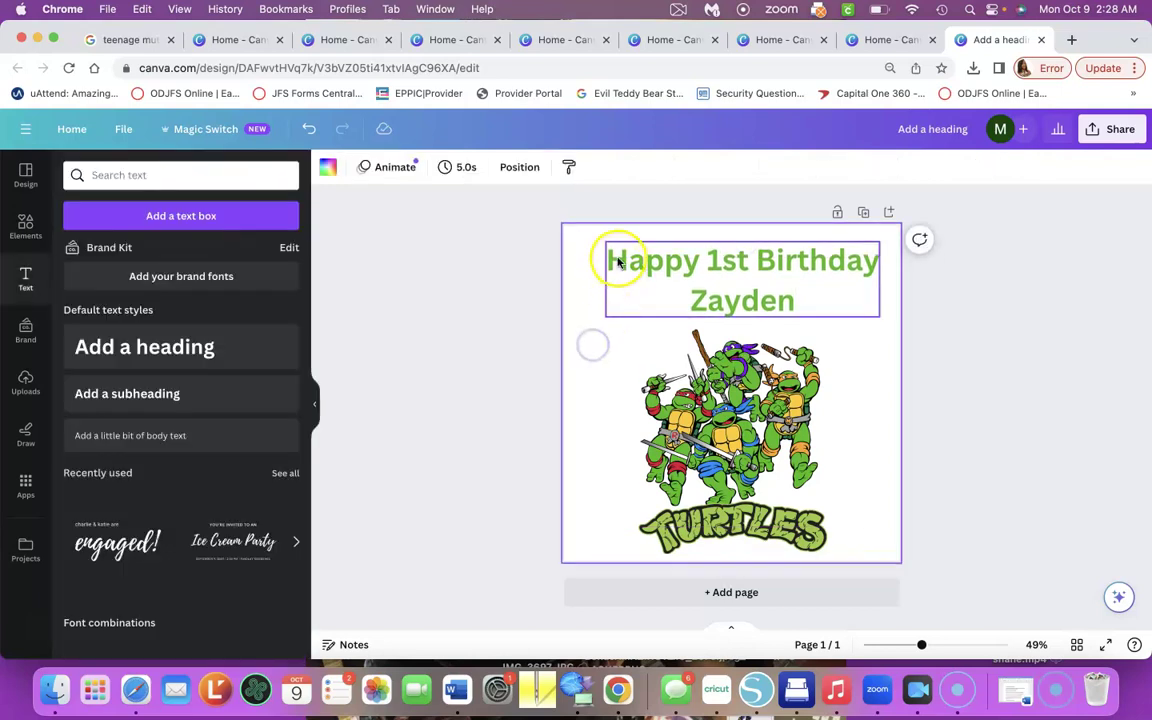